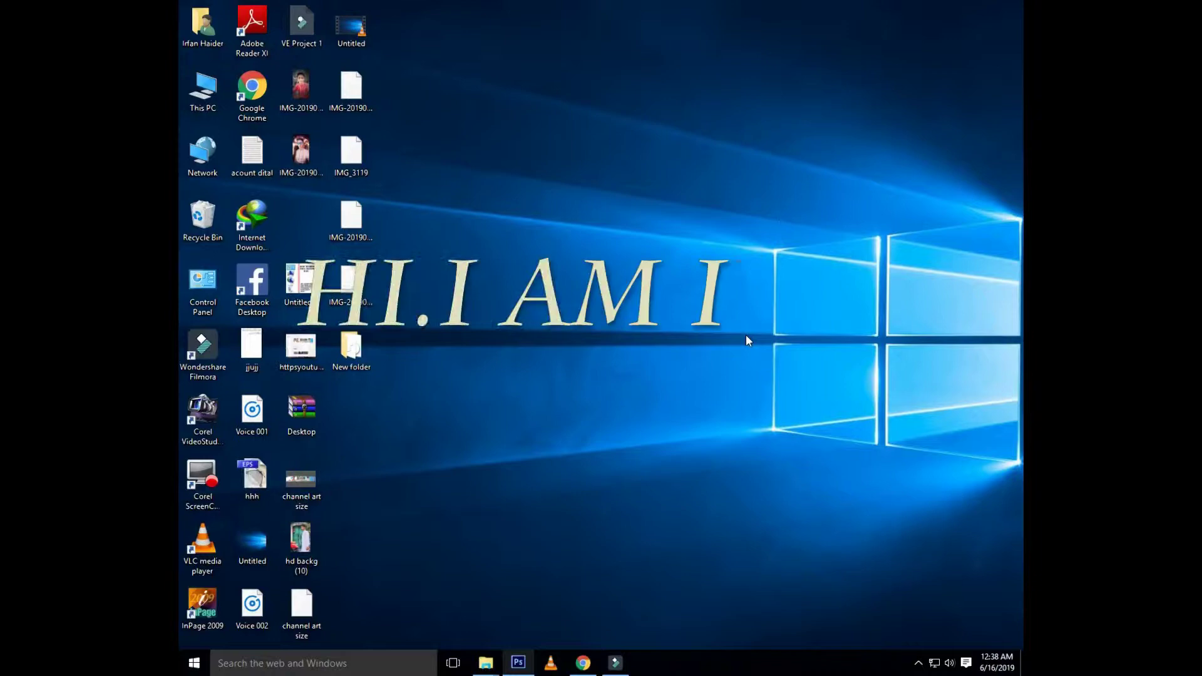
Step: Bring the Photoshop window to the front from the taskbar
{"action": "left_click", "coordinate": [521, 662]}
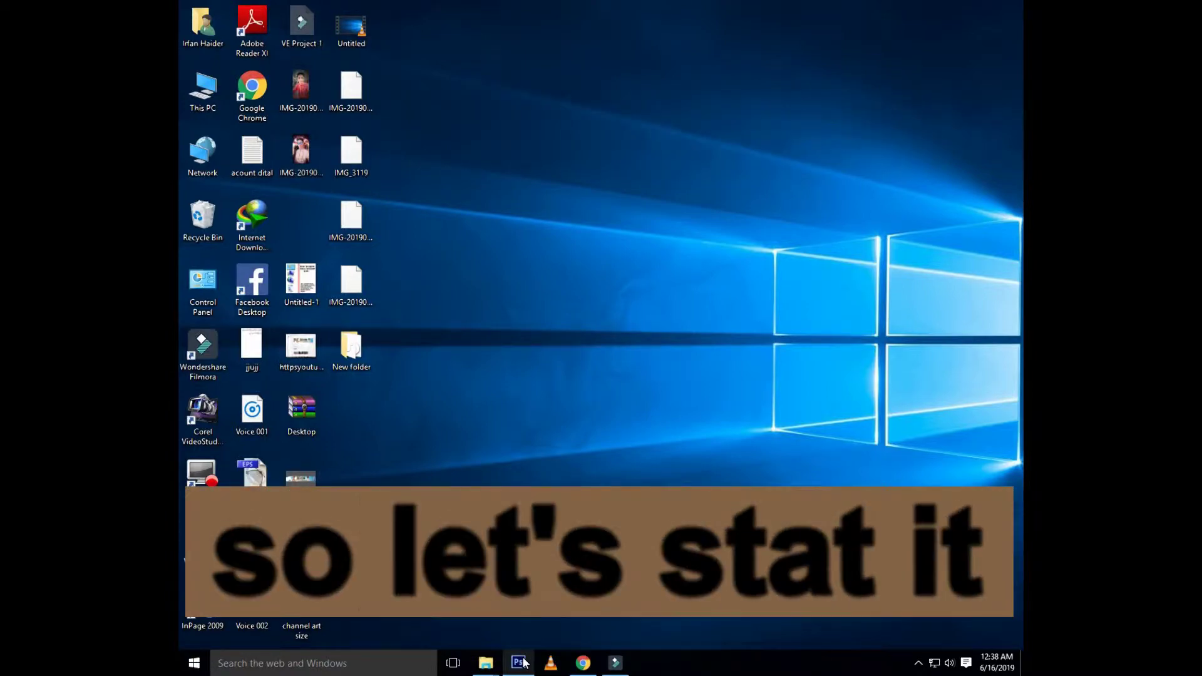
{"action": "left_click", "coordinate": [518, 662]}
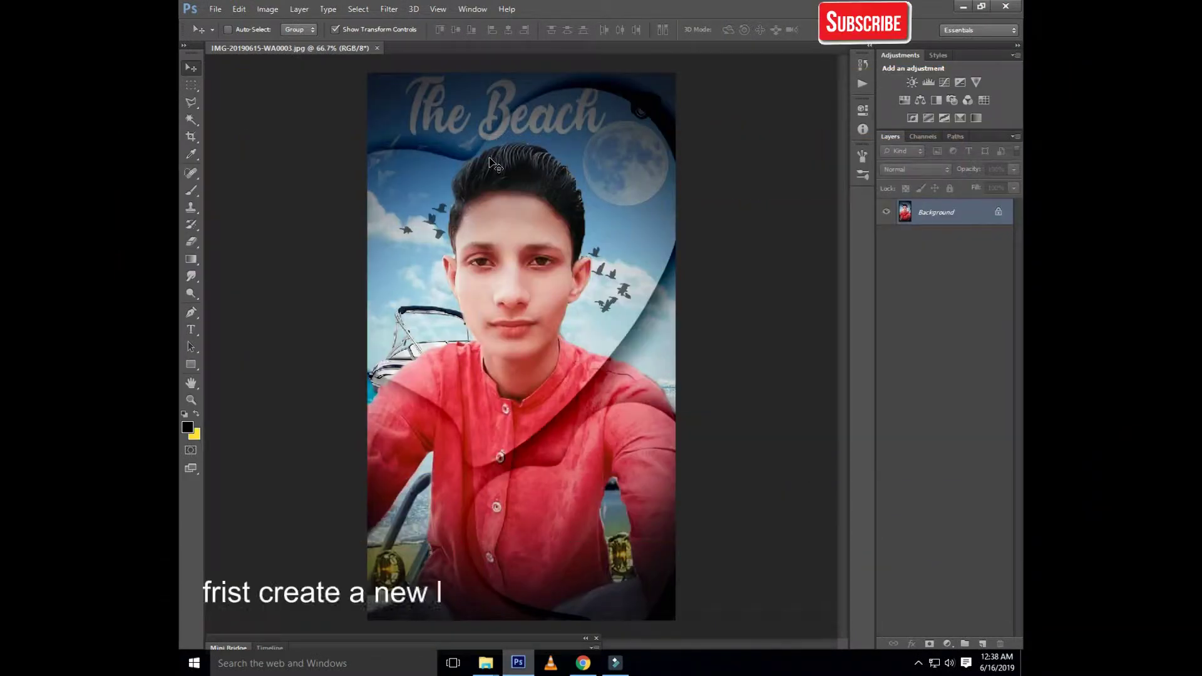
Step: Create a 3 × 5.2 inch, 240 ppi document and copy the hd backg (101) beach image
{"action": "key", "text": "ctrl+n"}
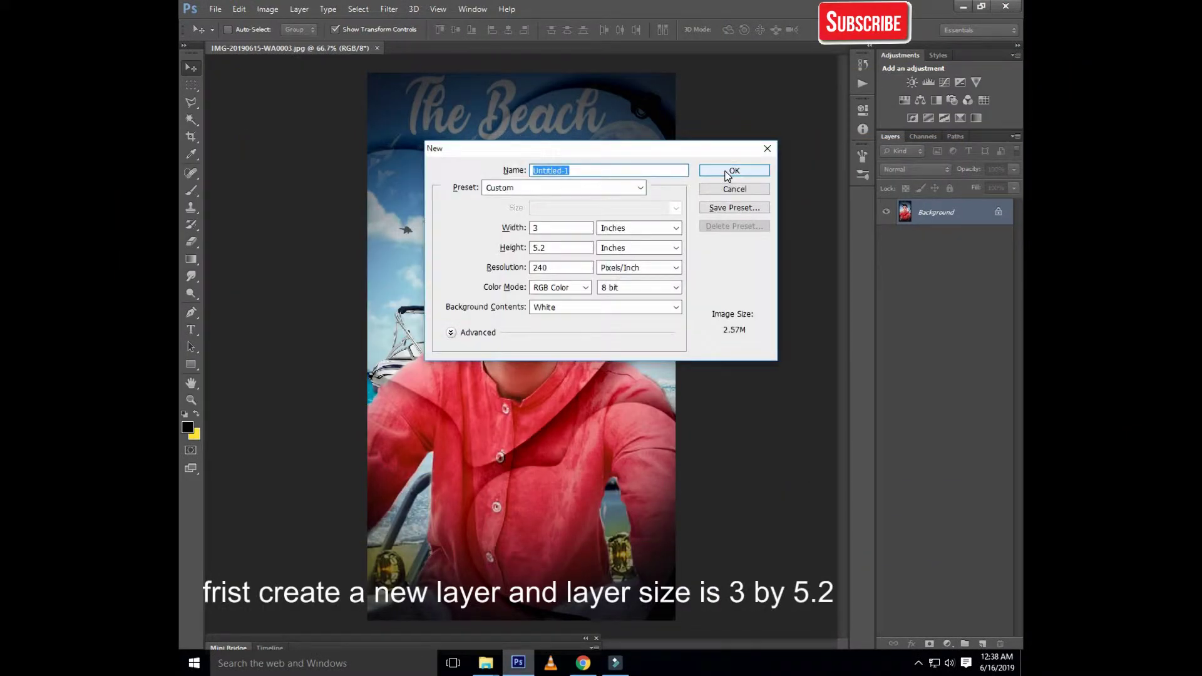
{"action": "left_click", "coordinate": [728, 172]}
{"action": "key", "text": "ctrl+o"}
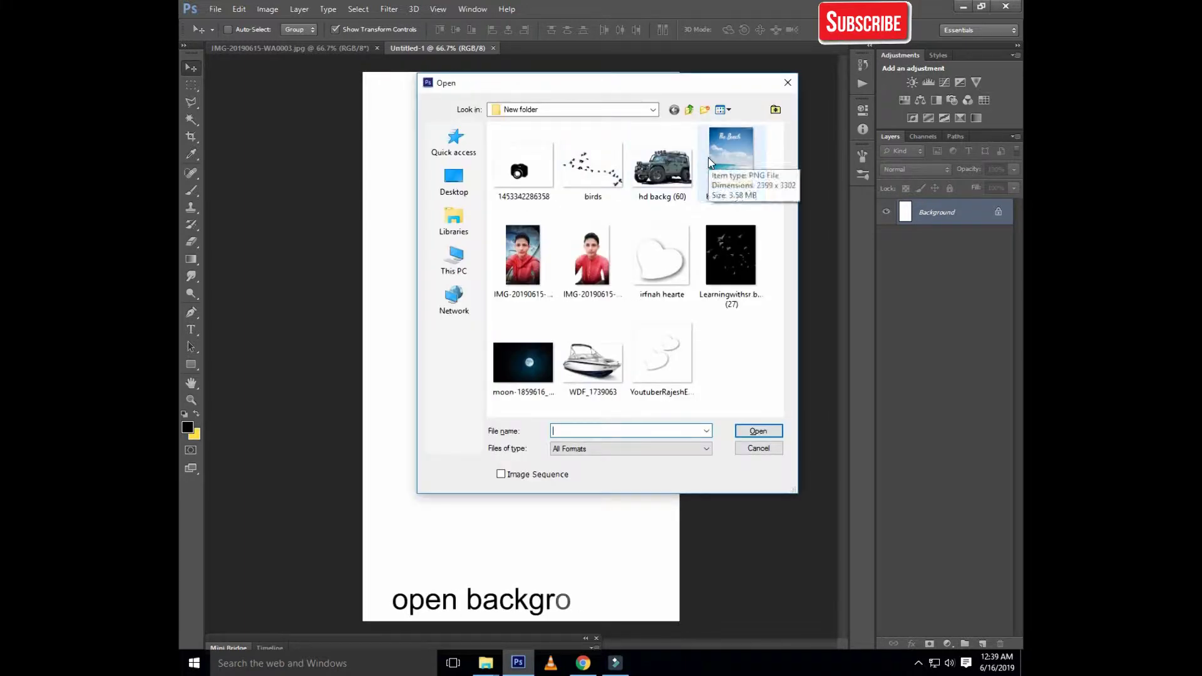
{"action": "left_click", "coordinate": [744, 166]}
{"action": "double_click", "coordinate": [743, 166]}
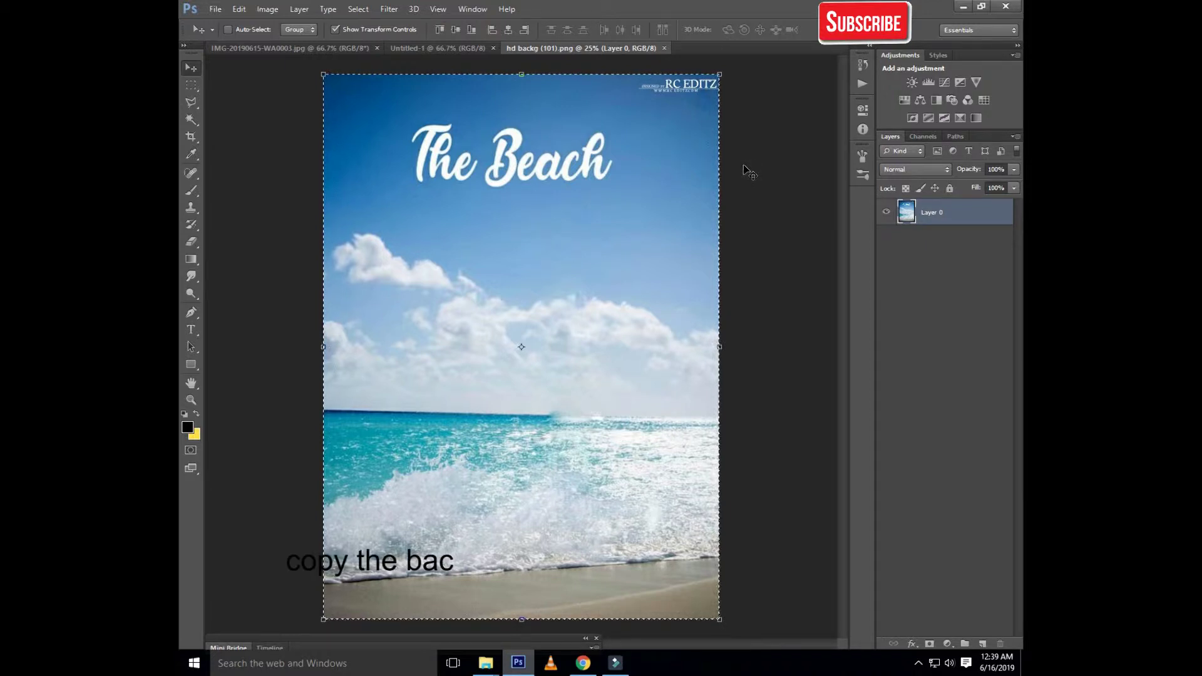
{"action": "key", "text": "ctrl+w"}
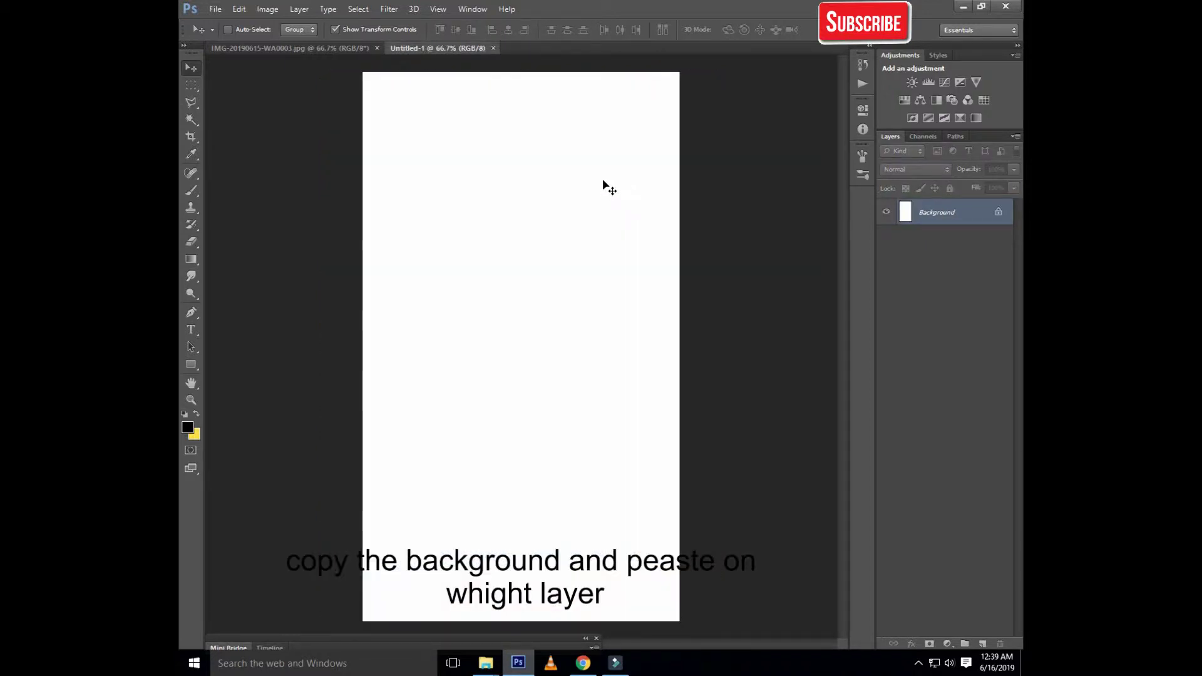
Step: Paste the beach image as Layer 1 and scale it to fill the canvas
{"action": "key", "text": "ctrl+v"}
{"action": "key", "text": "ctrl+t"}
{"action": "key", "text": "ctrl+0"}
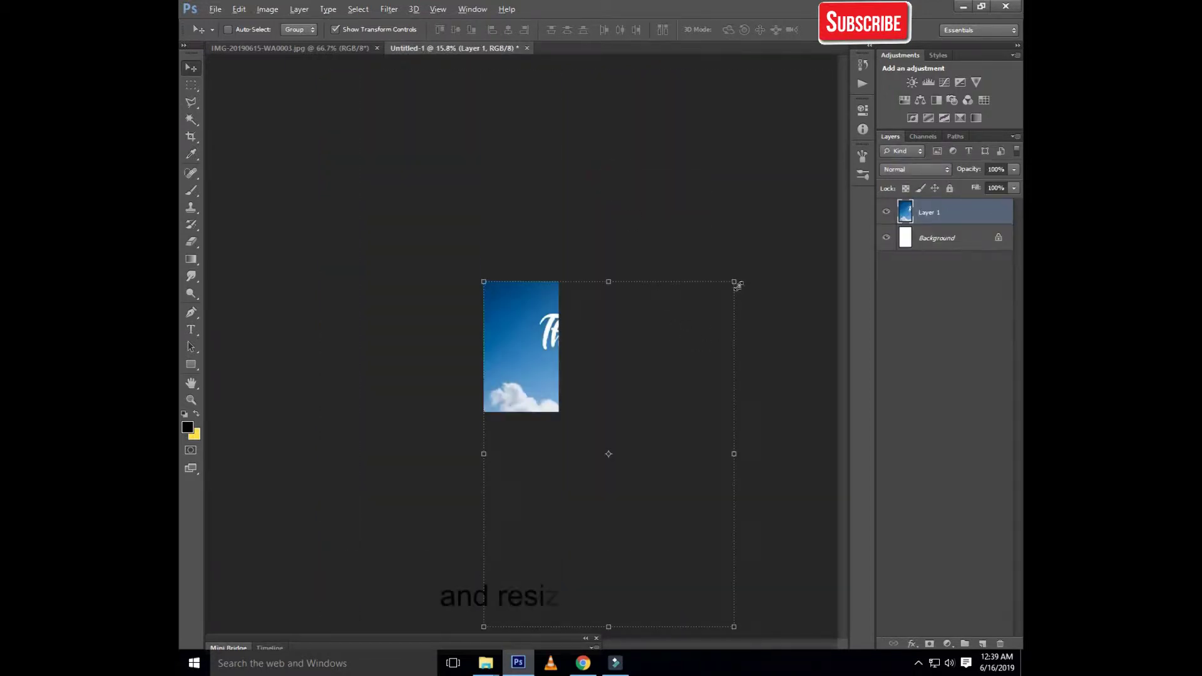
{"action": "left_click_drag", "start_coordinate": [738, 285], "coordinate": [662, 383]}
{"action": "left_click_drag", "start_coordinate": [625, 418], "coordinate": [543, 308]}
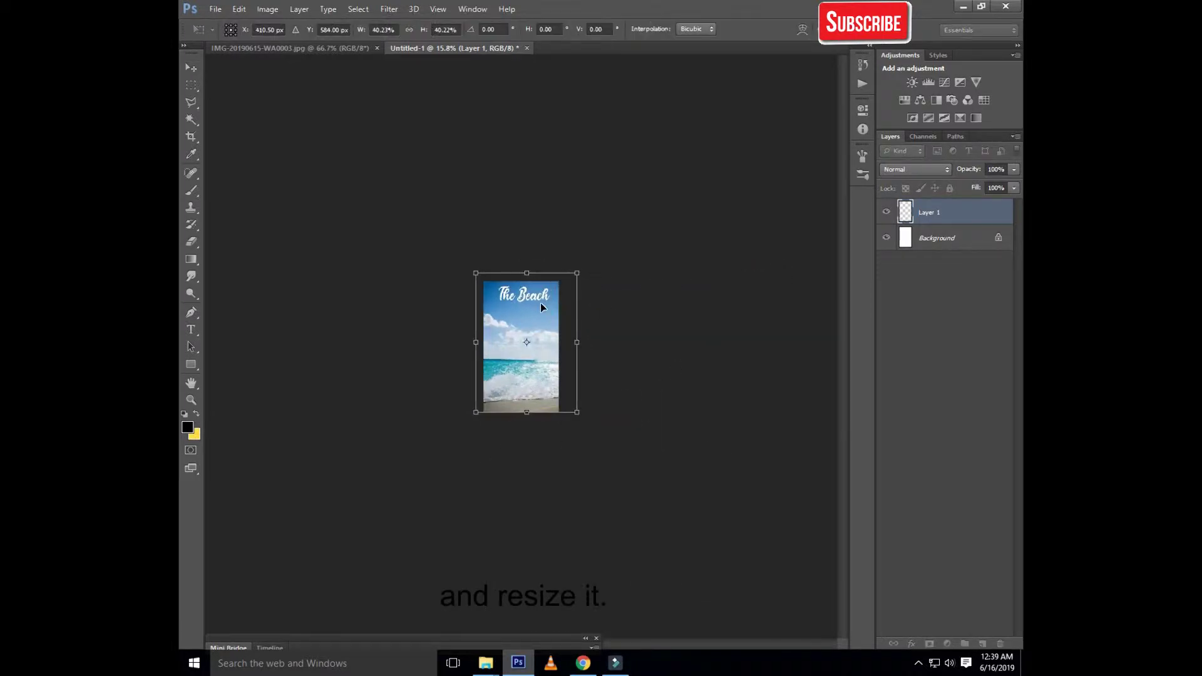
{"action": "key", "text": "Return"}
{"action": "key", "text": "ctrl+plus"}
{"action": "key", "text": "ctrl+plus"}
{"action": "key", "text": "ctrl+plus"}
{"action": "key", "text": "ctrl+plus"}
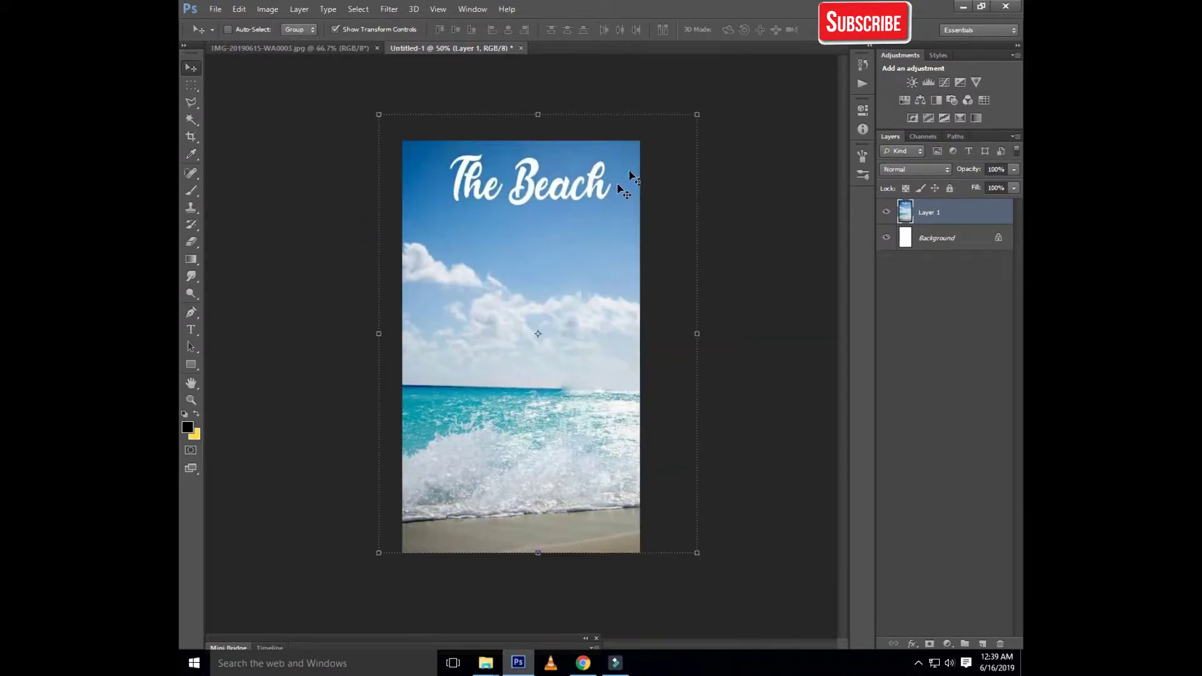
{"action": "left_click_drag", "start_coordinate": [615, 185], "coordinate": [607, 176]}
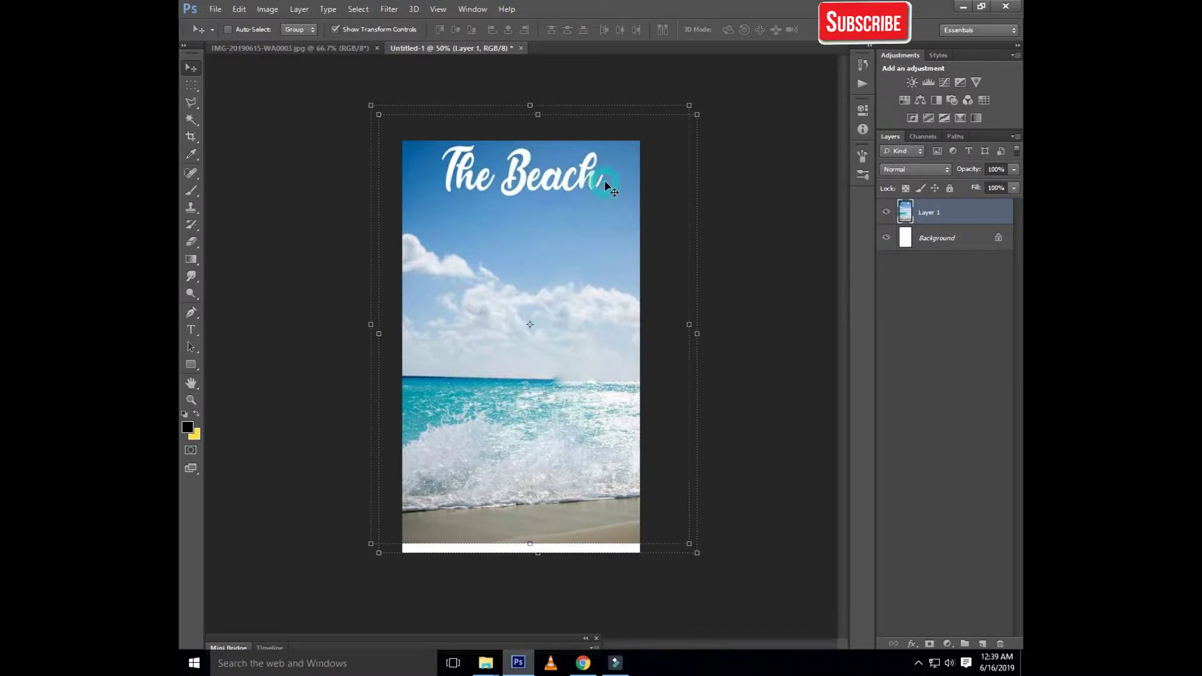
{"action": "key", "text": "ctrl+o"}
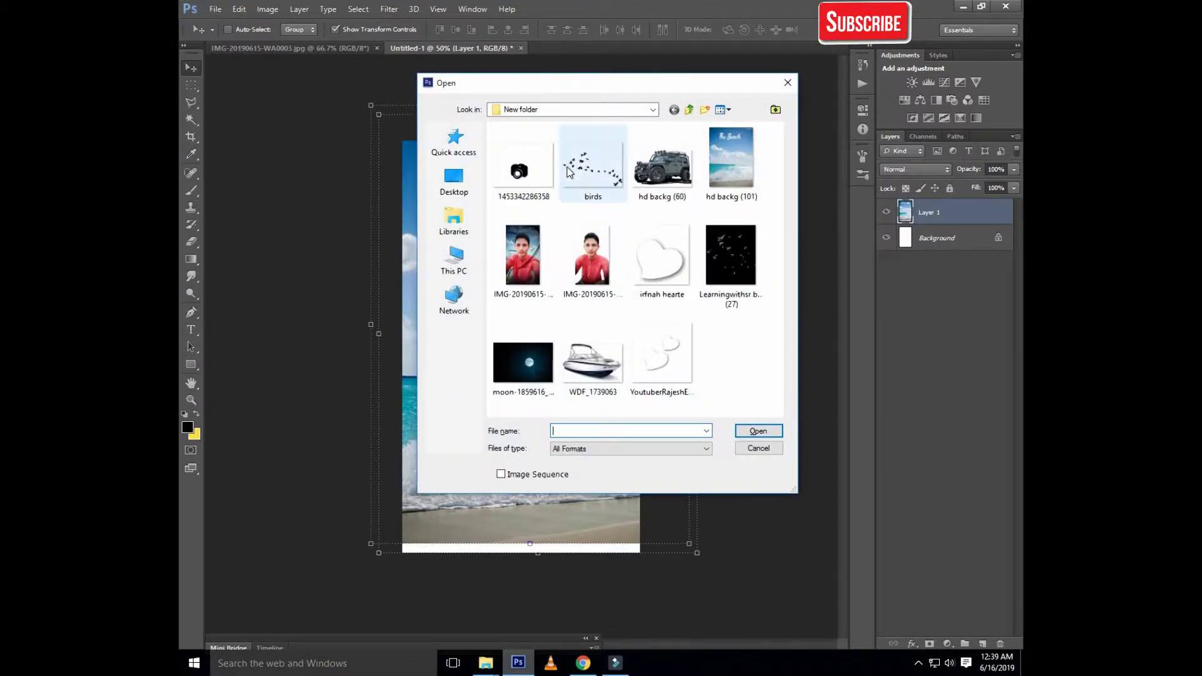
Step: Bring the hd backg (60) jeep image into the poster as Layer 2
{"action": "double_click", "coordinate": [664, 168]}
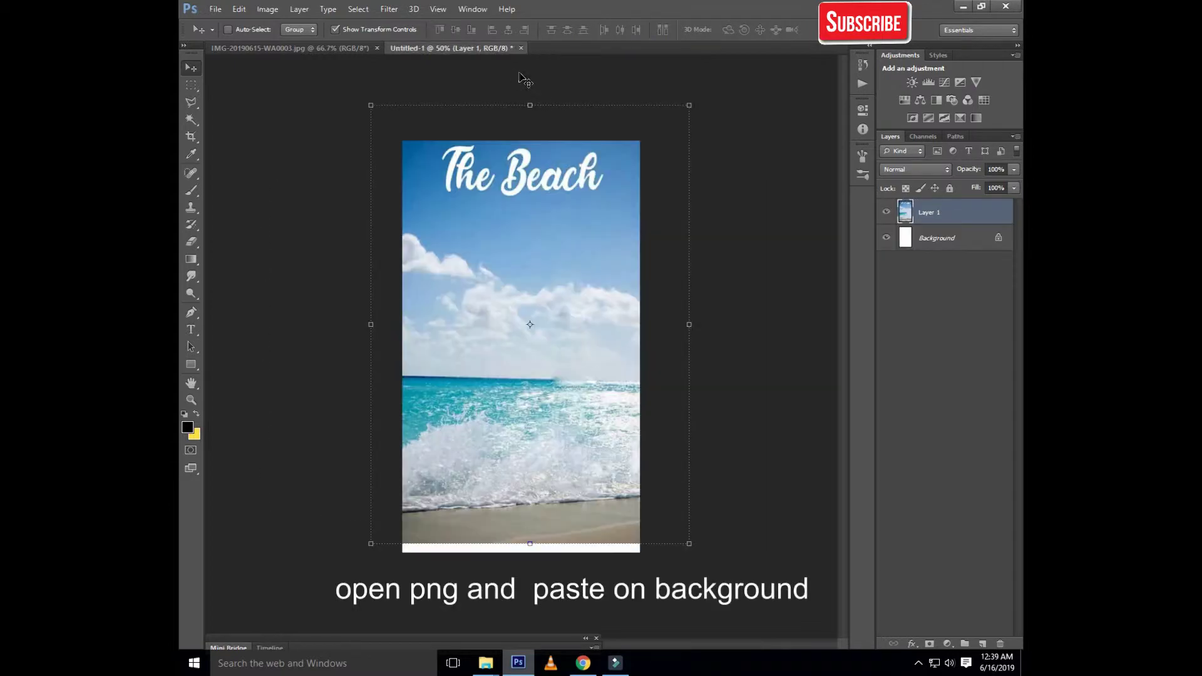
{"action": "mouse_move", "coordinate": [594, 305]}
{"action": "left_mouse_down"}
{"action": "mouse_move", "coordinate": [561, 428]}
{"action": "mouse_move", "coordinate": [571, 389]}
{"action": "left_mouse_up"}
{"action": "right_click", "coordinate": [571, 390]}
{"action": "key", "text": "ctrl+minus"}
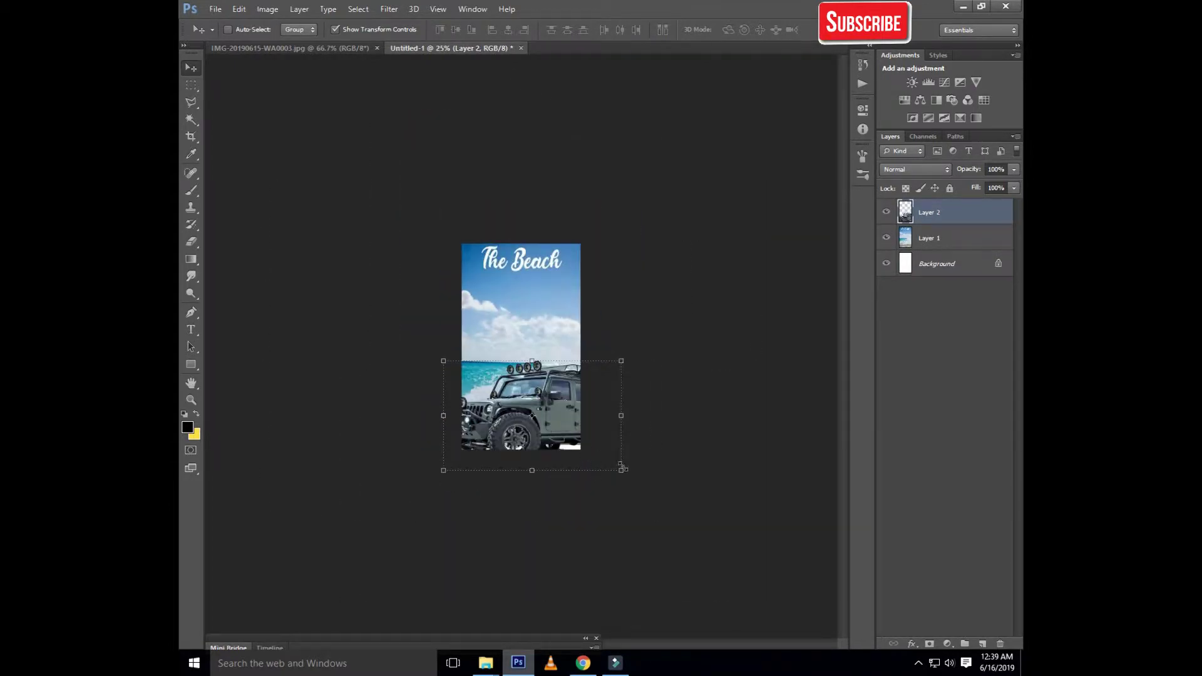
Step: Enlarge the jeep to about 120% and place it across the lower half over the sea
{"action": "left_click_drag", "start_coordinate": [621, 468], "coordinate": [672, 519]}
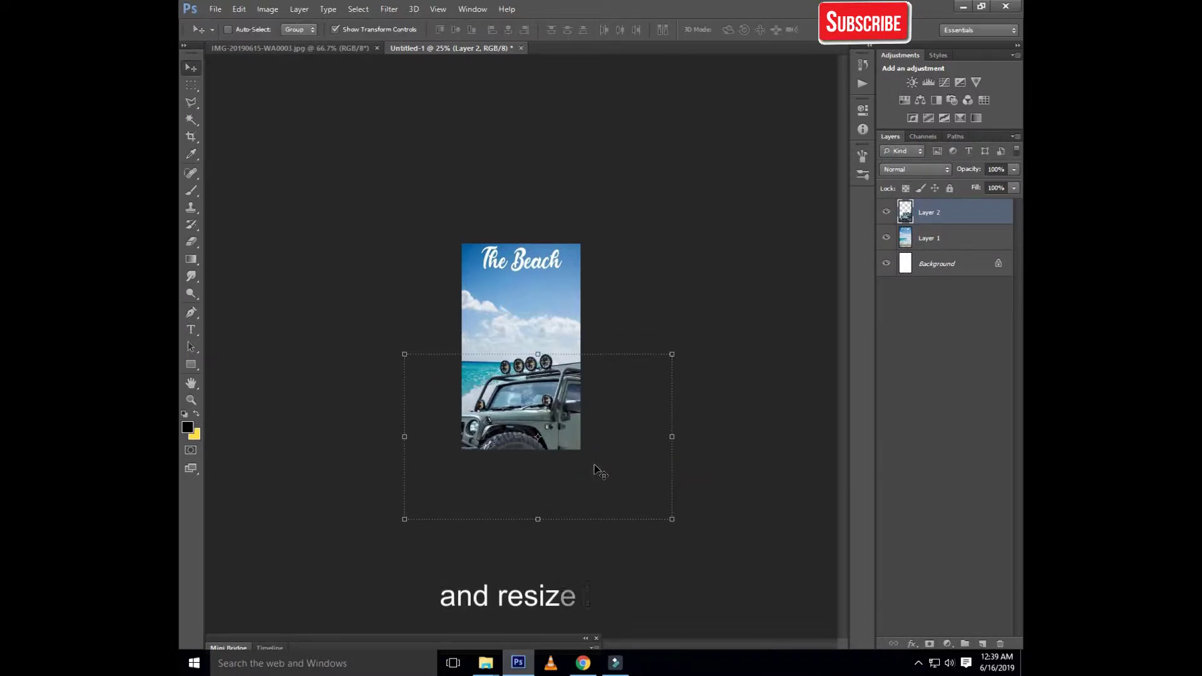
{"action": "key", "text": "ctrl+plus"}
{"action": "key", "text": "ctrl+plus"}
{"action": "key", "text": "ctrl+plus"}
{"action": "left_click_drag", "start_coordinate": [594, 470], "coordinate": [600, 512]}
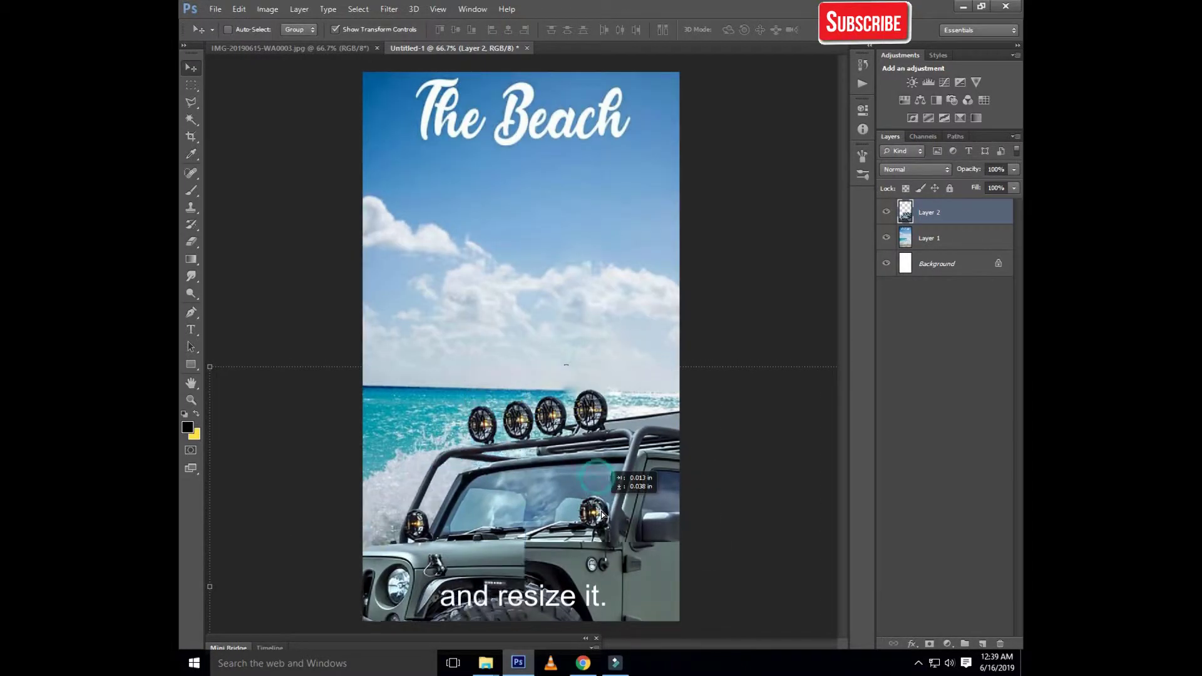
{"action": "key", "text": "ctrl+minus"}
{"action": "key", "text": "ctrl+minus"}
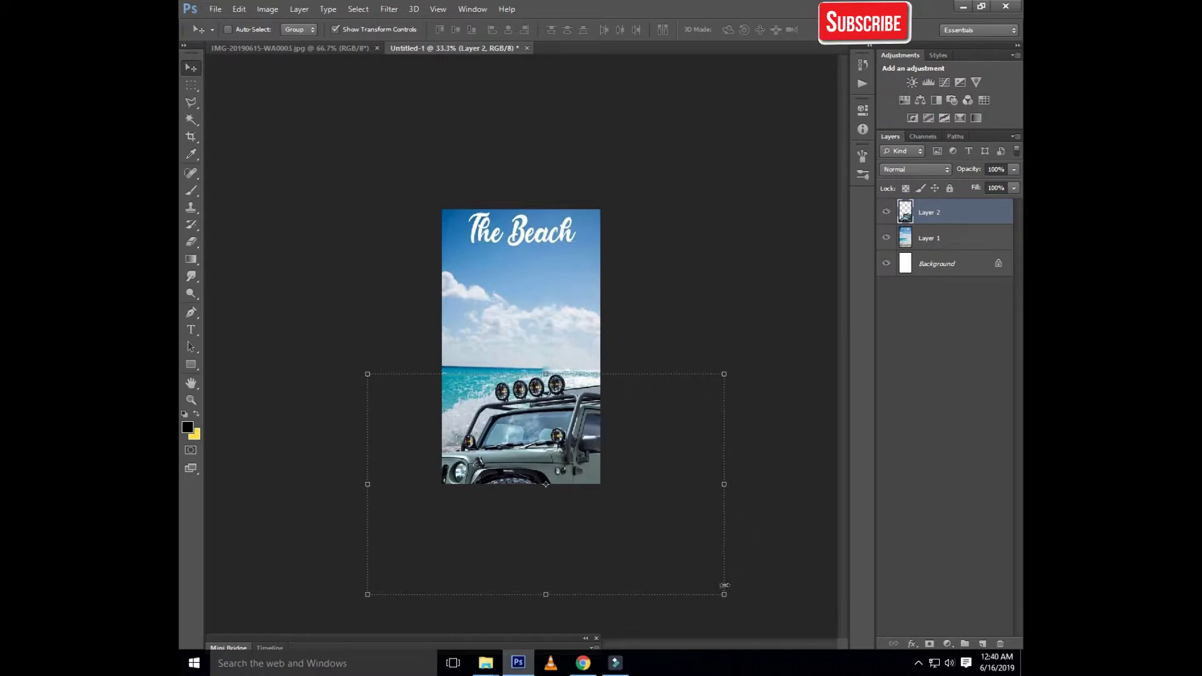
{"action": "left_click_drag", "start_coordinate": [724, 585], "coordinate": [765, 644]}
{"action": "left_click_drag", "start_coordinate": [637, 551], "coordinate": [631, 542]}
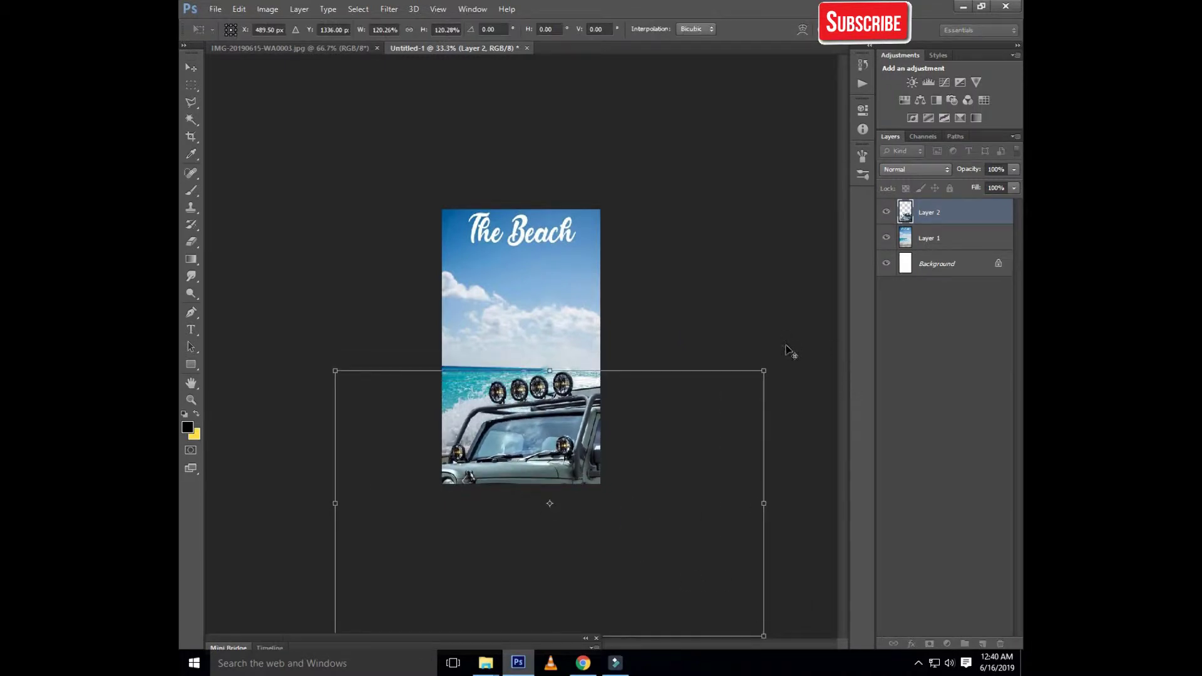
{"action": "left_click_drag", "start_coordinate": [764, 370], "coordinate": [794, 351]}
{"action": "double_click", "coordinate": [651, 407]}
{"action": "key", "text": "ctrl+minus"}
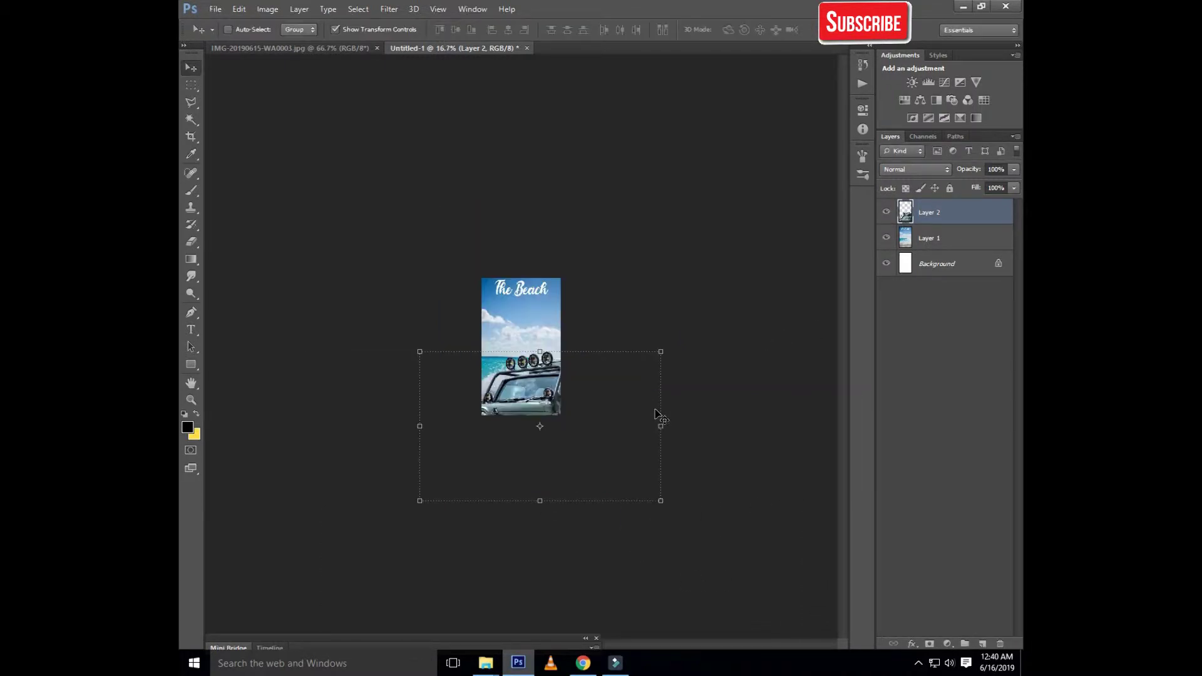
{"action": "key", "text": "ctrl+plus"}
{"action": "key", "text": "ctrl+plus"}
{"action": "key", "text": "ctrl+plus"}
{"action": "key", "text": "ctrl+plus"}
Step: Add a Color Lookup layer above Layer 1 using Crisp_Winter.look at 39% opacity
{"action": "left_click", "coordinate": [921, 248]}
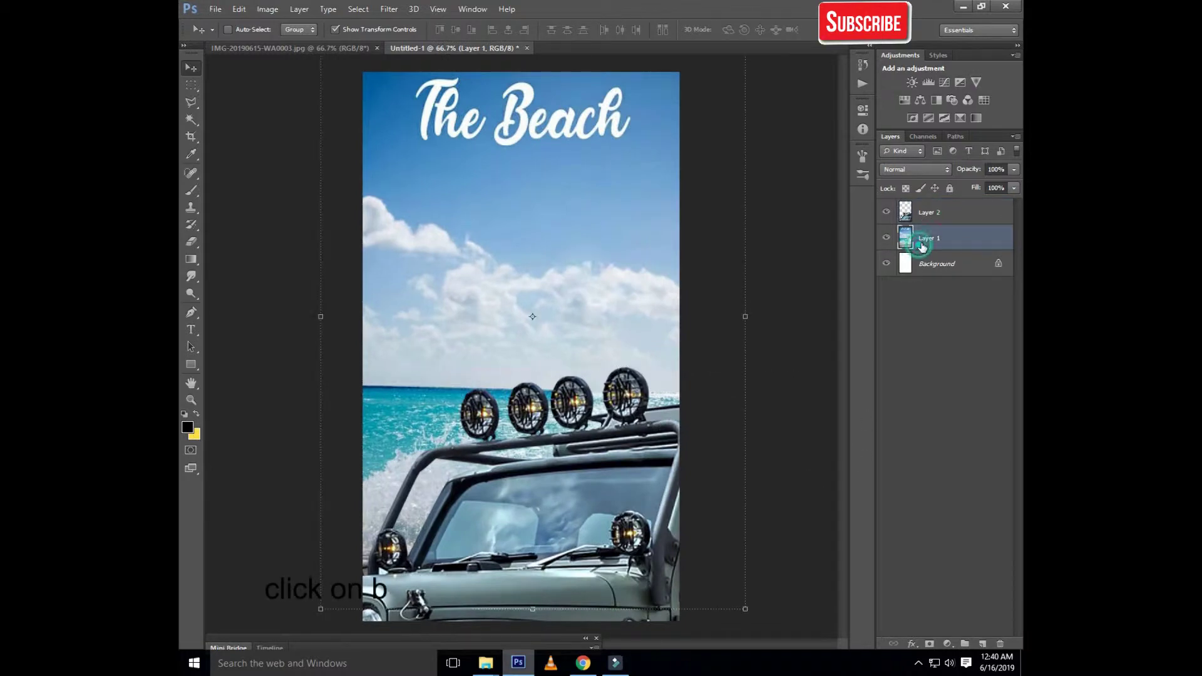
{"action": "left_click", "coordinate": [947, 645]}
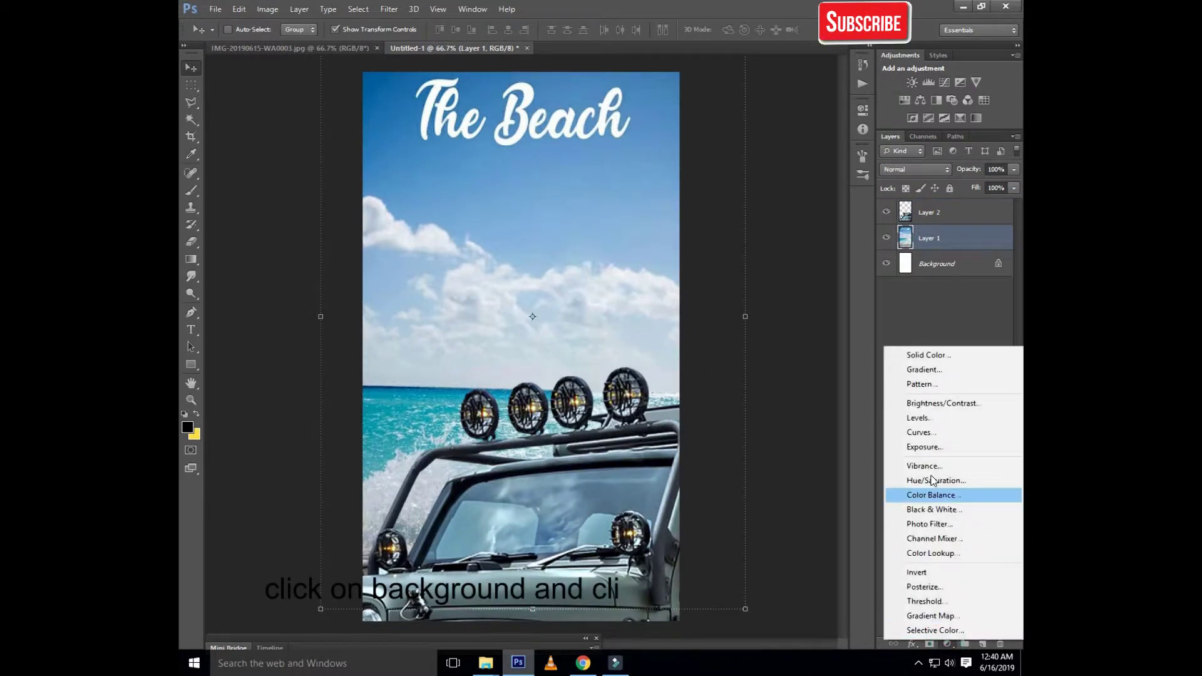
{"action": "left_click", "coordinate": [931, 553]}
{"action": "left_click", "coordinate": [776, 142]}
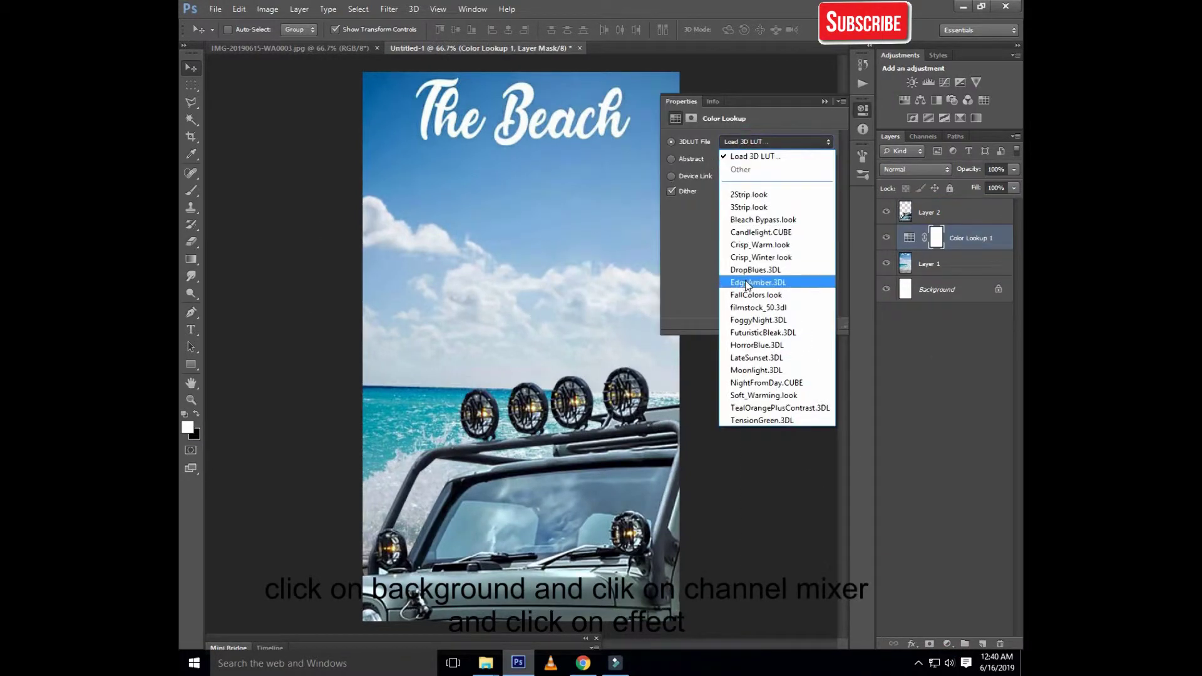
{"action": "left_click", "coordinate": [756, 257]}
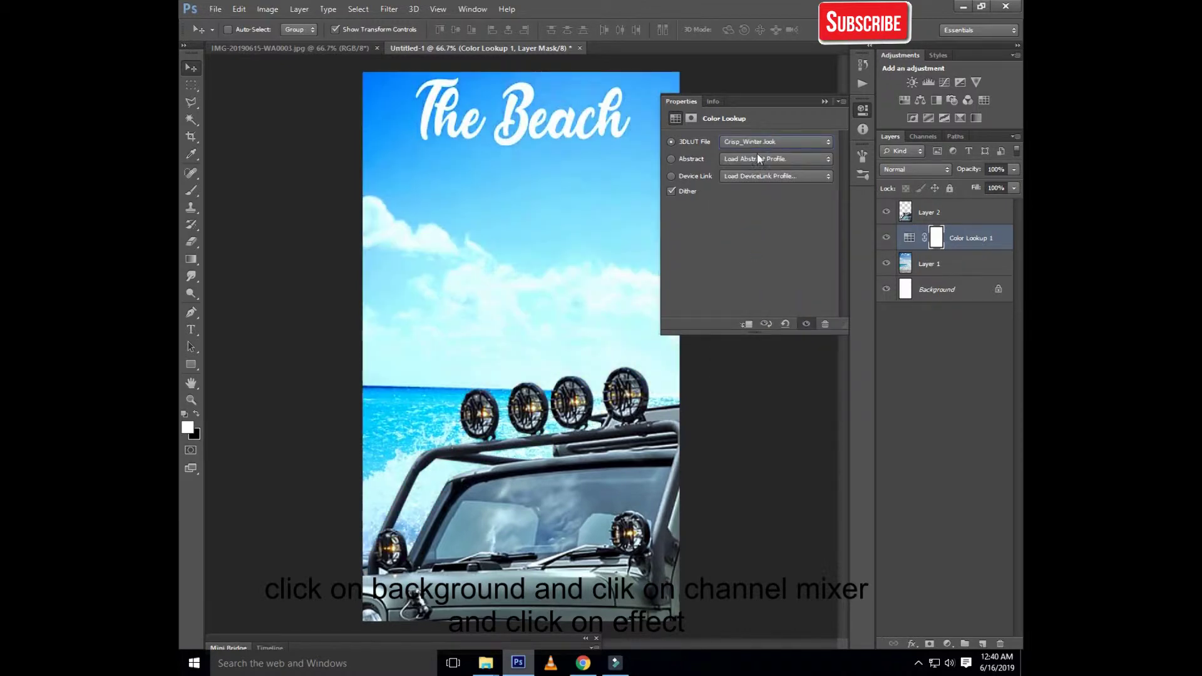
{"action": "left_click", "coordinate": [756, 143]}
{"action": "left_click", "coordinate": [746, 253]}
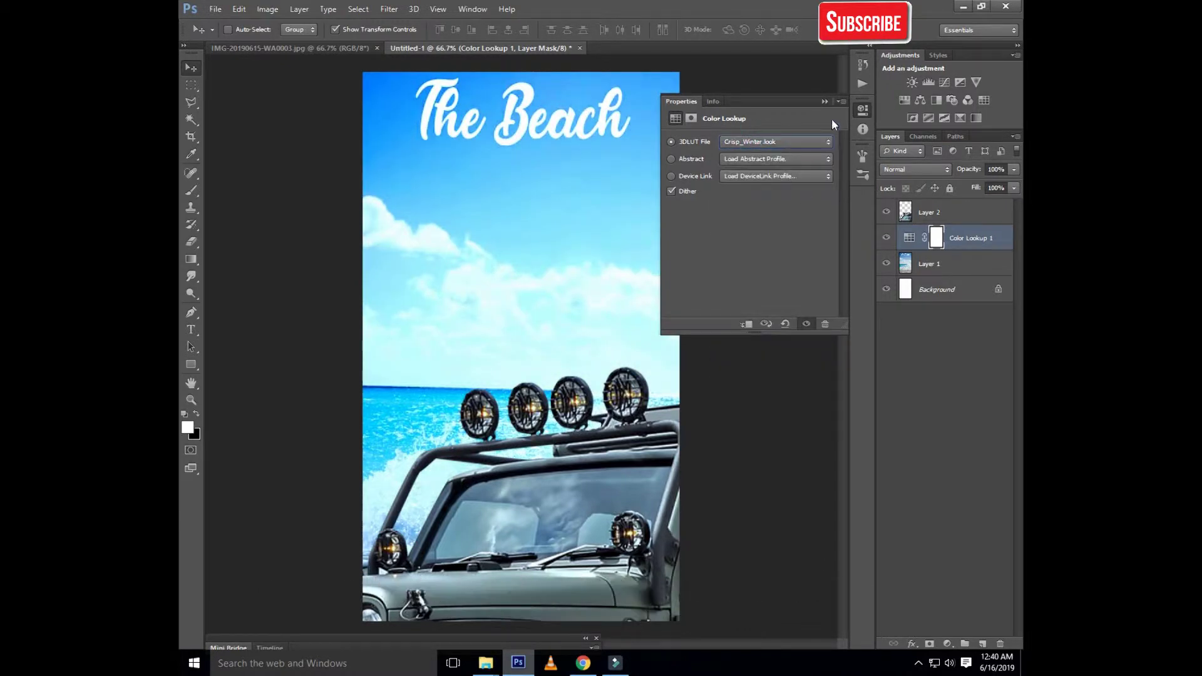
{"action": "left_click", "coordinate": [825, 101]}
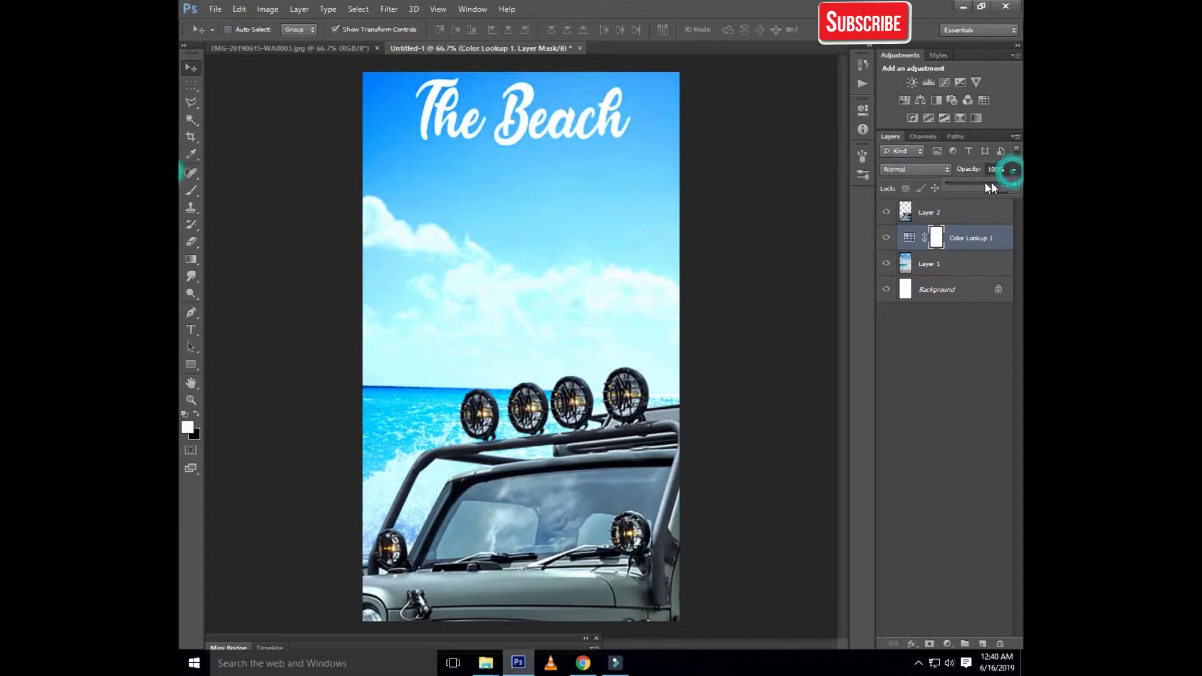
{"action": "left_click", "coordinate": [885, 237]}
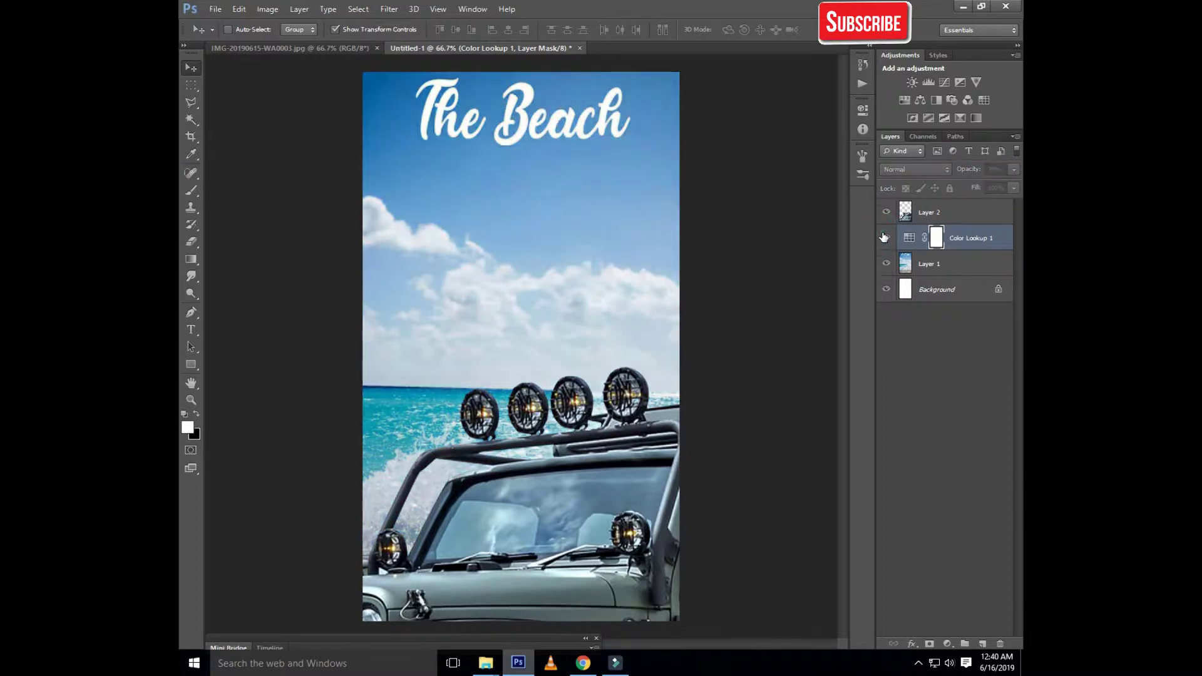
{"action": "left_click", "coordinate": [885, 238]}
{"action": "left_click", "coordinate": [918, 209]}
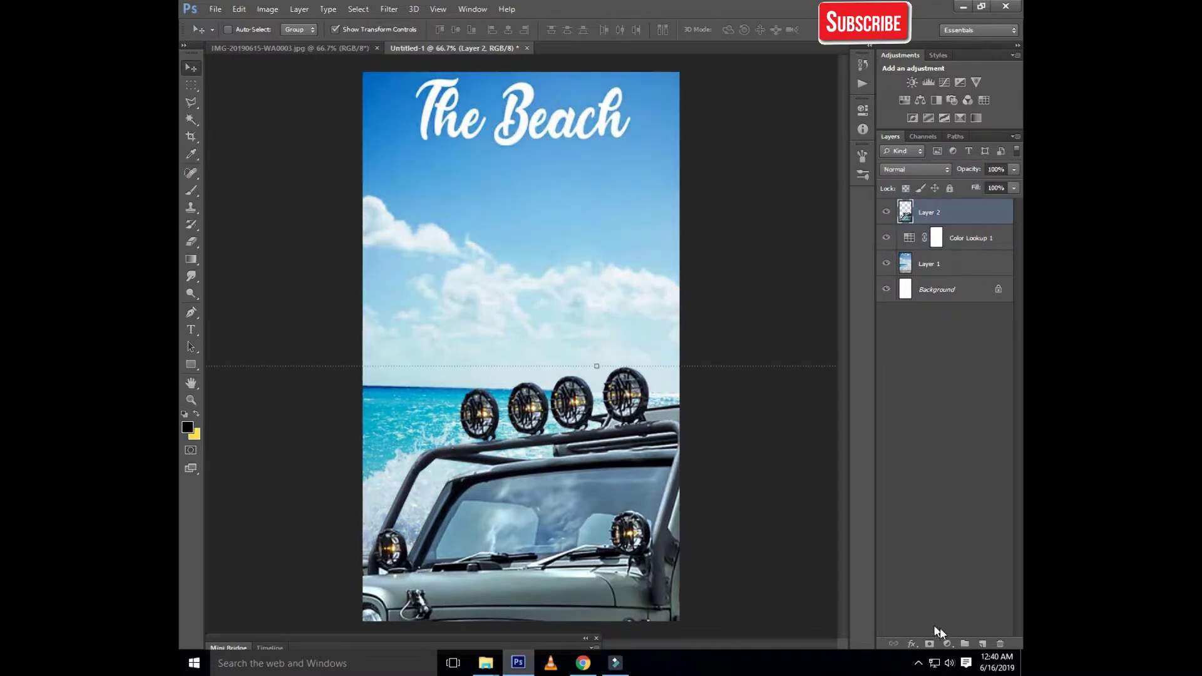
Step: Add new Layer 3 and set the foreground colour to bright yellow
{"action": "left_click", "coordinate": [981, 642]}
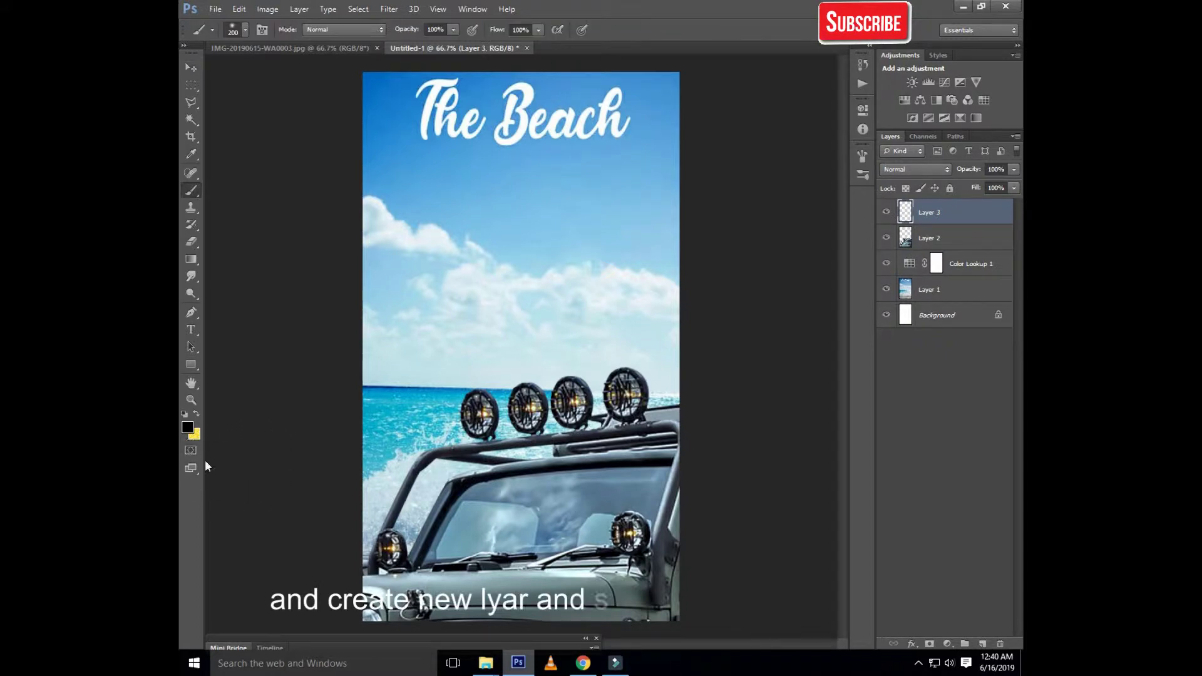
{"action": "left_click", "coordinate": [186, 427]}
{"action": "left_click", "coordinate": [801, 459]}
{"action": "left_click", "coordinate": [765, 323]}
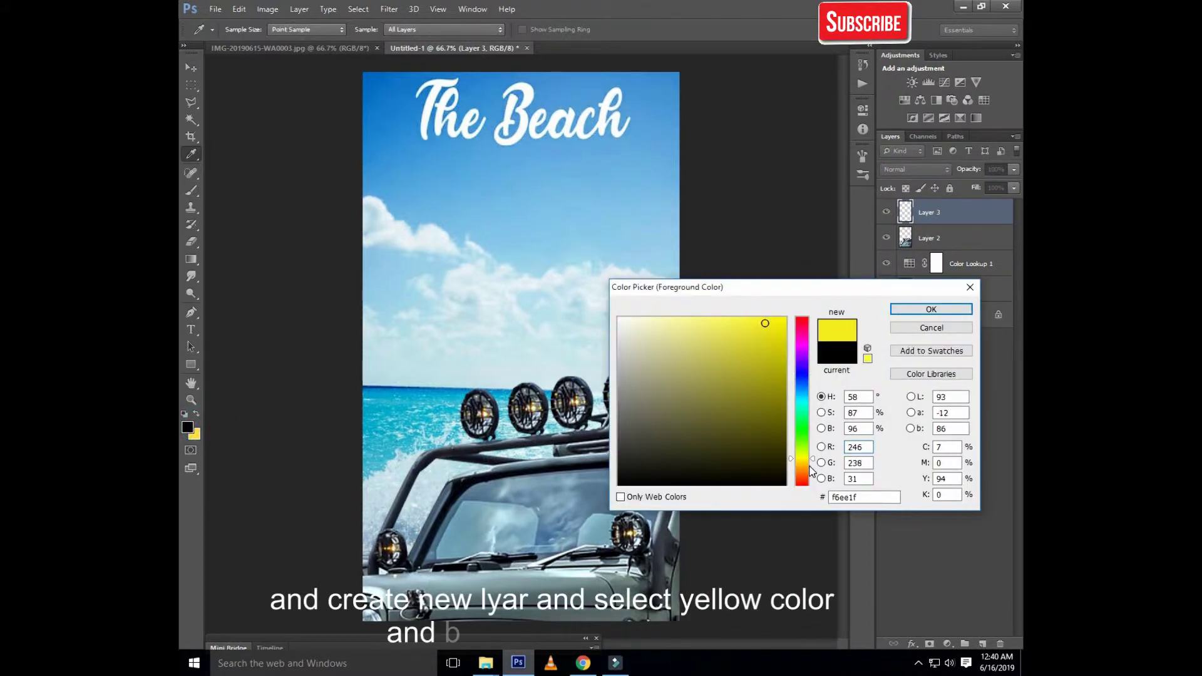
{"action": "left_click", "coordinate": [802, 464]}
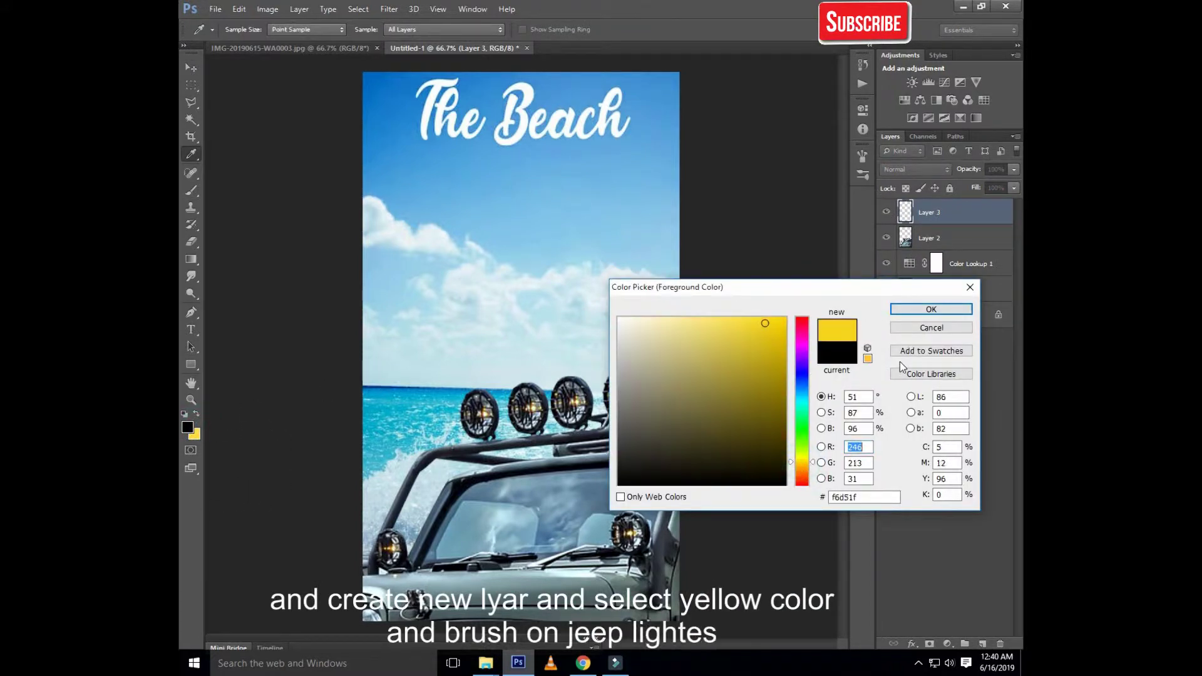
{"action": "left_click", "coordinate": [913, 312]}
Step: Brush yellow over the two lower jeep headlights and set Layer 3 opacity to 78%
{"action": "key", "text": "b"}
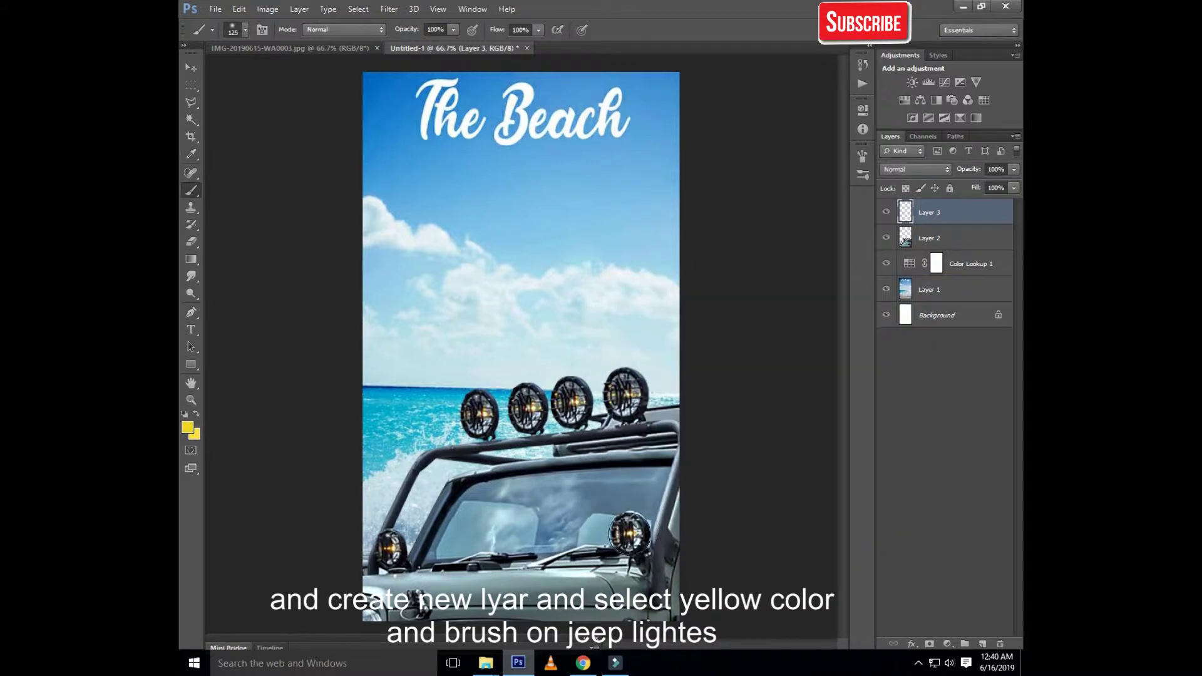
{"action": "key", "text": "bracketleft"}
{"action": "left_click", "coordinate": [629, 533]}
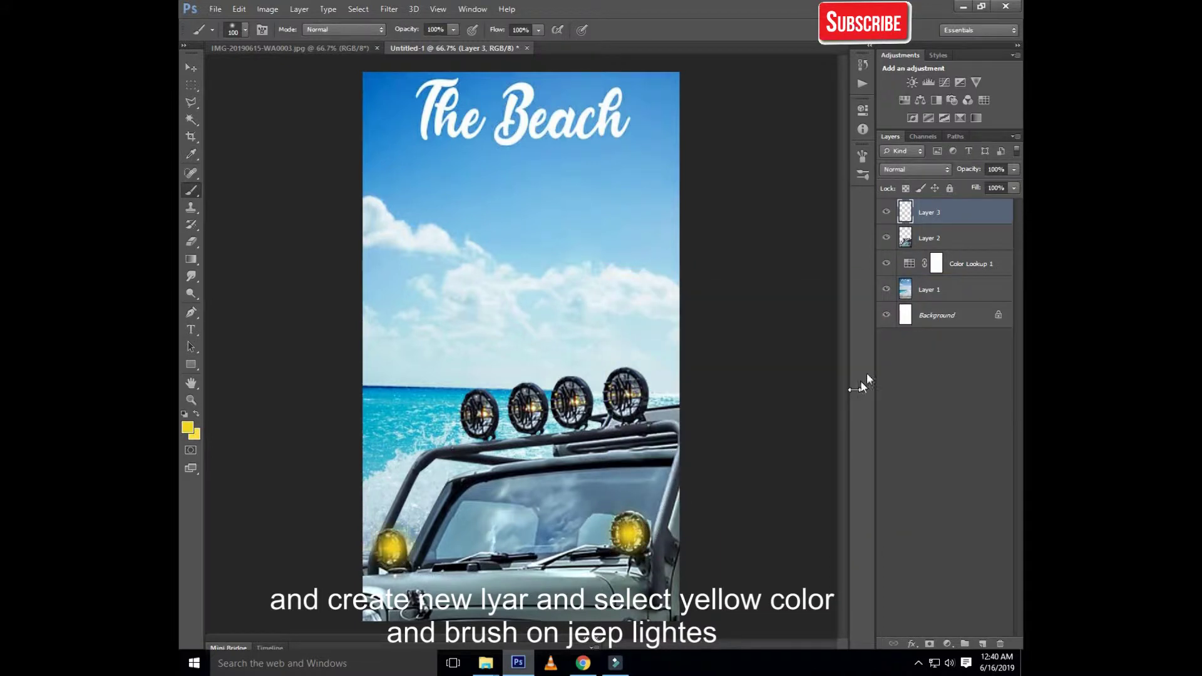
{"action": "left_click", "coordinate": [994, 187]}
{"action": "left_click_drag", "start_coordinate": [978, 187], "coordinate": [998, 184]}
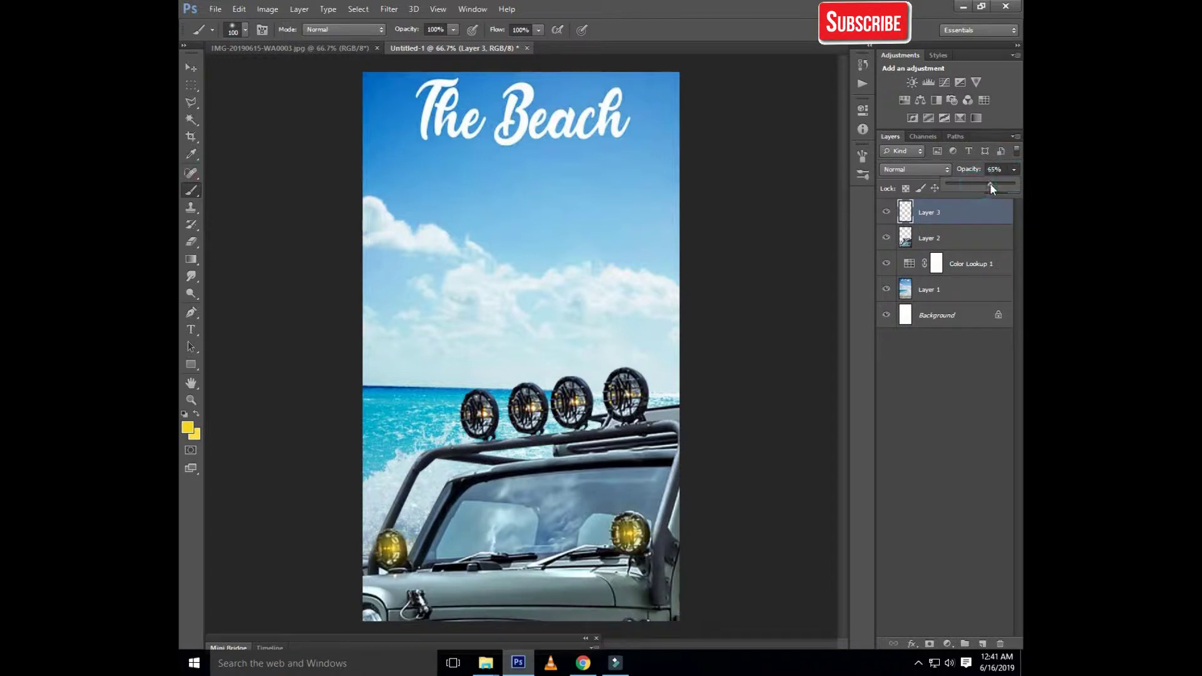
{"action": "scroll", "coordinate": [610, 479], "scroll_direction": "down", "scroll_amount": 2}
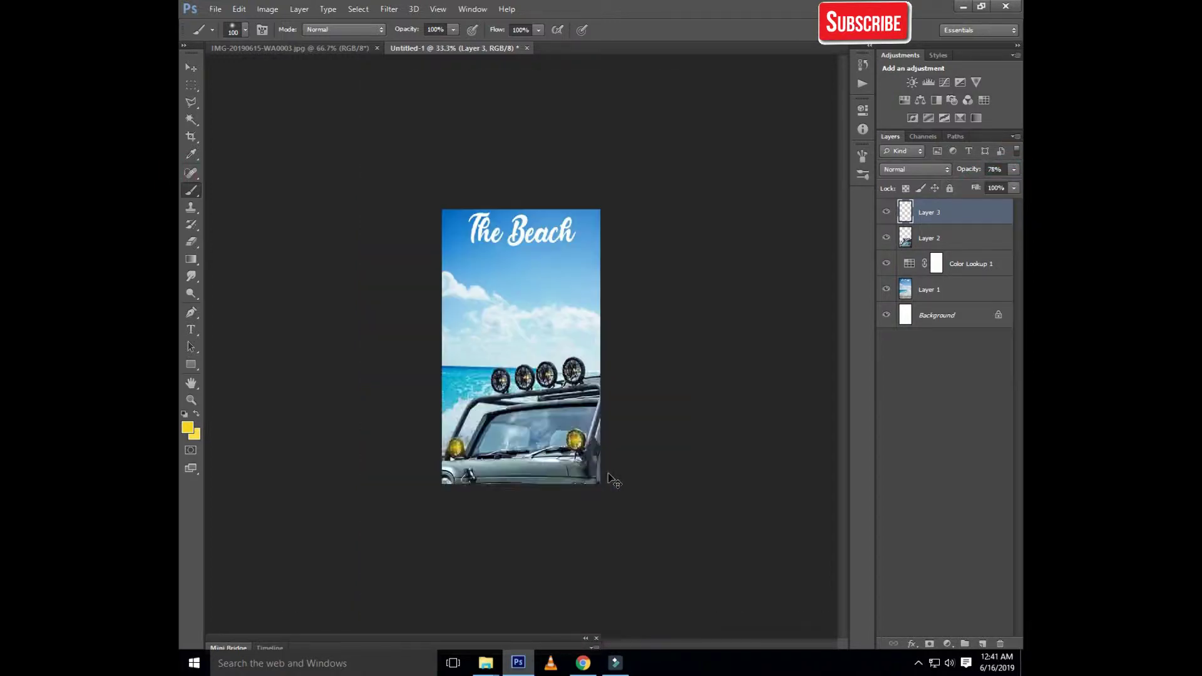
{"action": "scroll", "coordinate": [610, 479], "scroll_direction": "up", "scroll_amount": 2}
{"action": "scroll", "coordinate": [609, 476], "scroll_direction": "down", "scroll_amount": 1}
Step: Paste the speedboat PNG into the poster as Layer 4
{"action": "key", "text": "ctrl+o"}
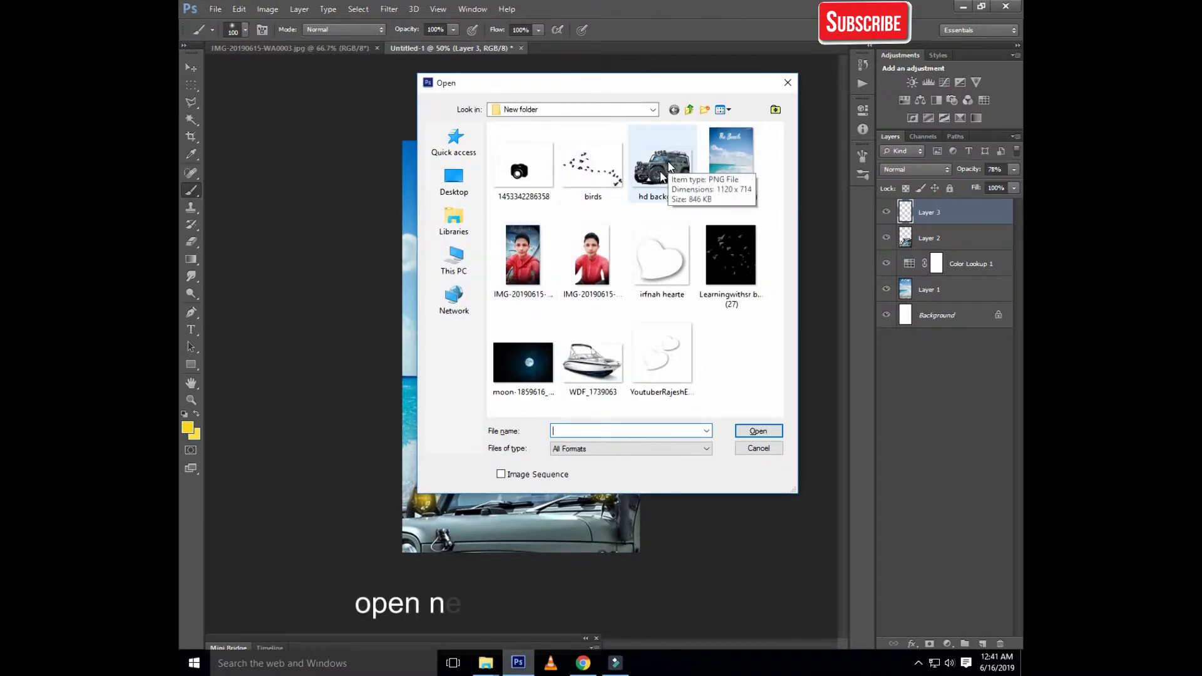
{"action": "double_click", "coordinate": [589, 355]}
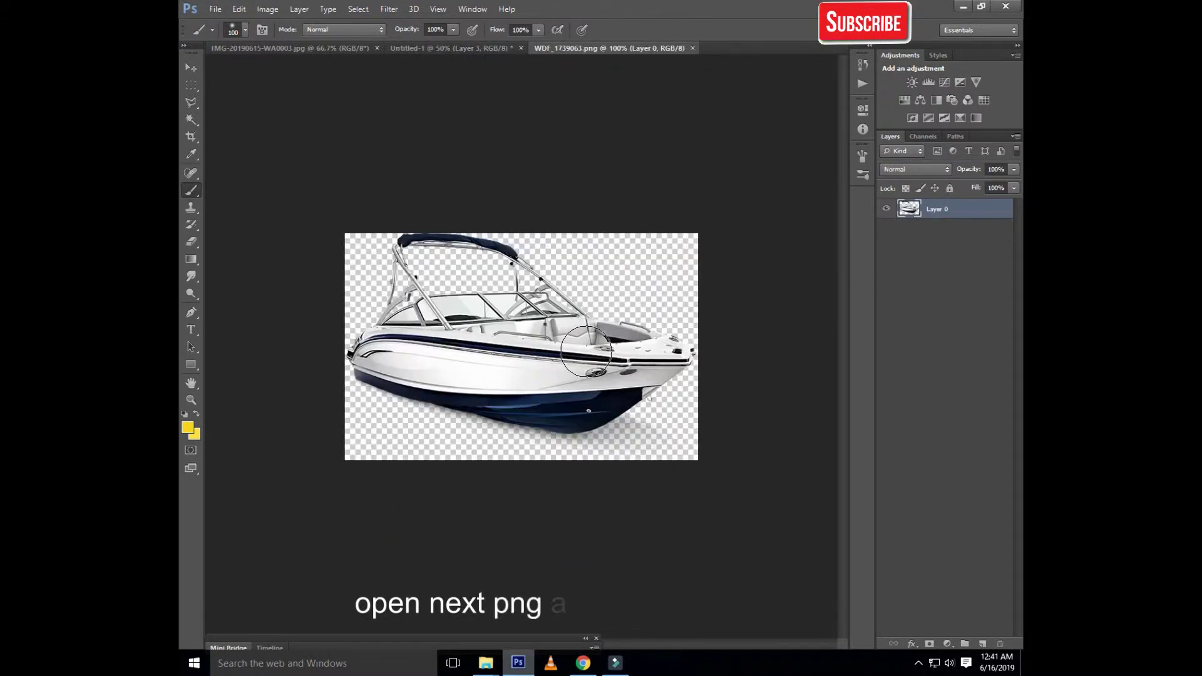
{"action": "key", "text": "ctrl+w"}
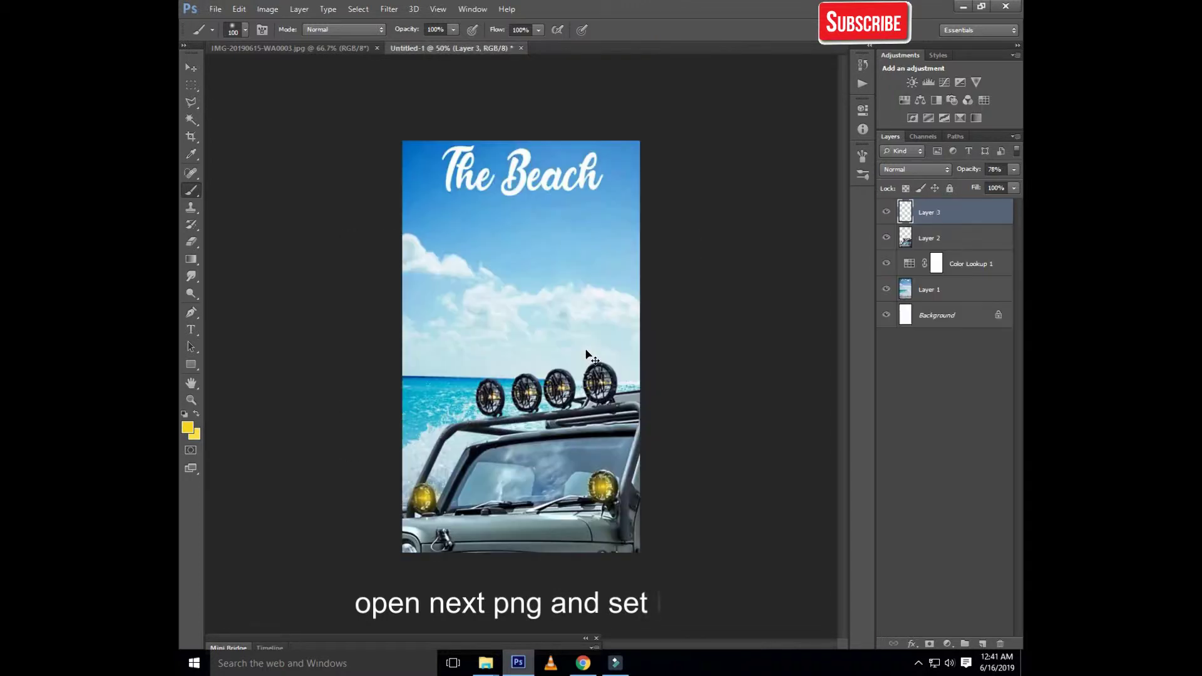
{"action": "key", "text": "ctrl+v"}
Step: Tilt and position the boat above the jeep, moving Layer 4 below Layer 2
{"action": "key", "text": "ctrl+t"}
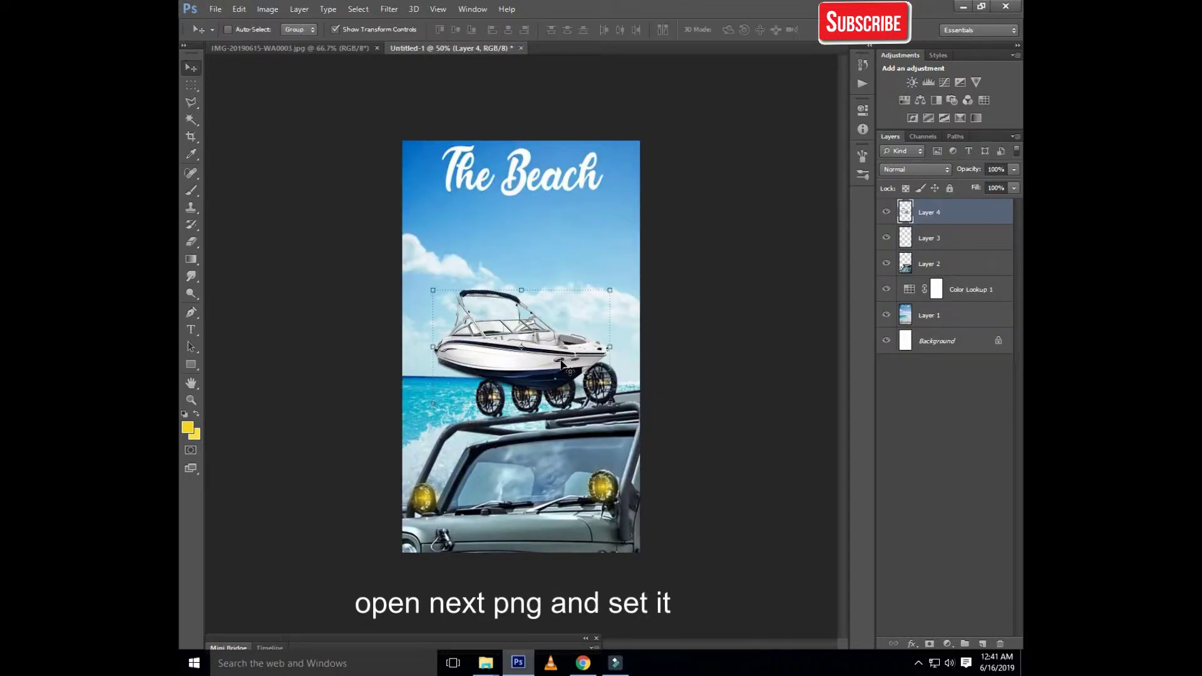
{"action": "left_click_drag", "start_coordinate": [550, 351], "coordinate": [524, 382]}
{"action": "mouse_move", "coordinate": [586, 441]}
{"action": "left_mouse_down"}
{"action": "mouse_move", "coordinate": [596, 424]}
{"action": "mouse_move", "coordinate": [535, 382]}
{"action": "left_mouse_up"}
{"action": "key", "text": "Return"}
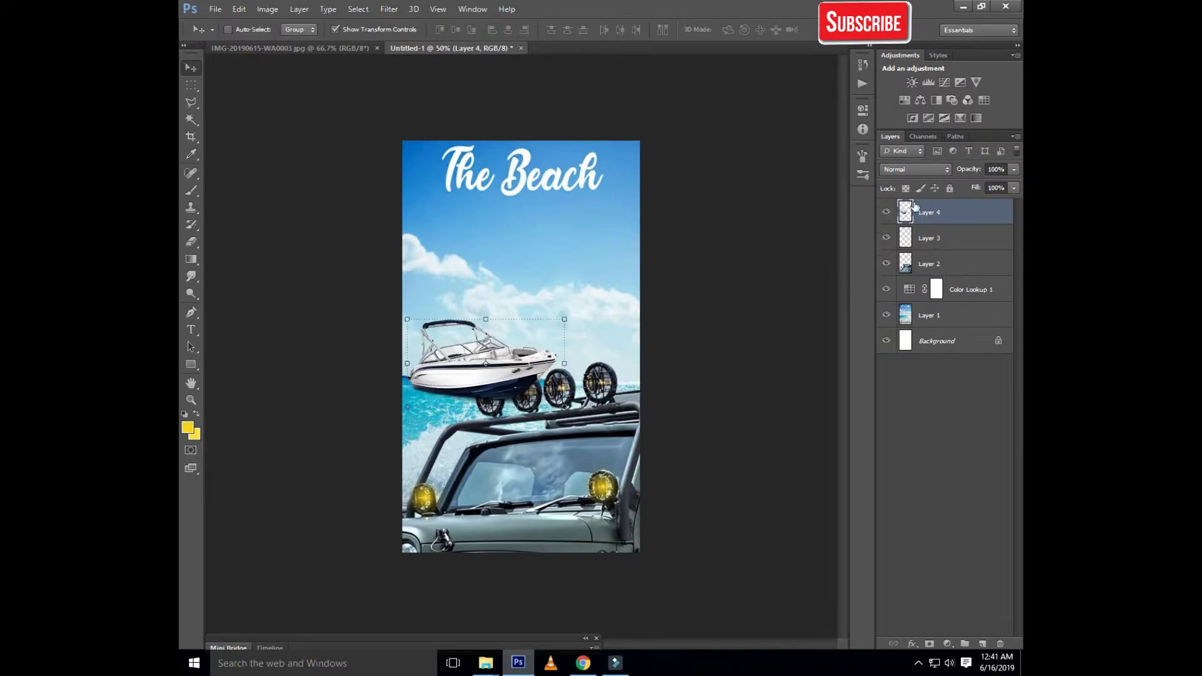
{"action": "left_click_drag", "start_coordinate": [907, 213], "coordinate": [900, 276]}
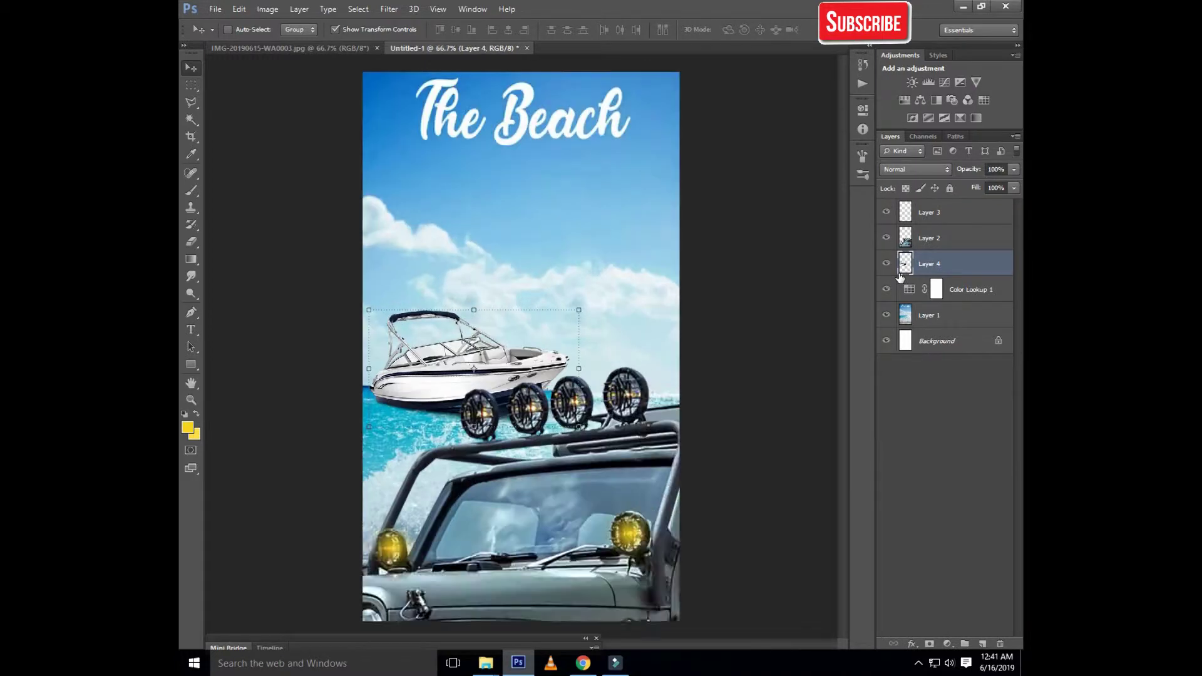
{"action": "key", "text": "ctrl+o"}
Step: Place birds.png as a scaled-down Layer 5 in the sky above the boat
{"action": "left_click", "coordinate": [599, 172]}
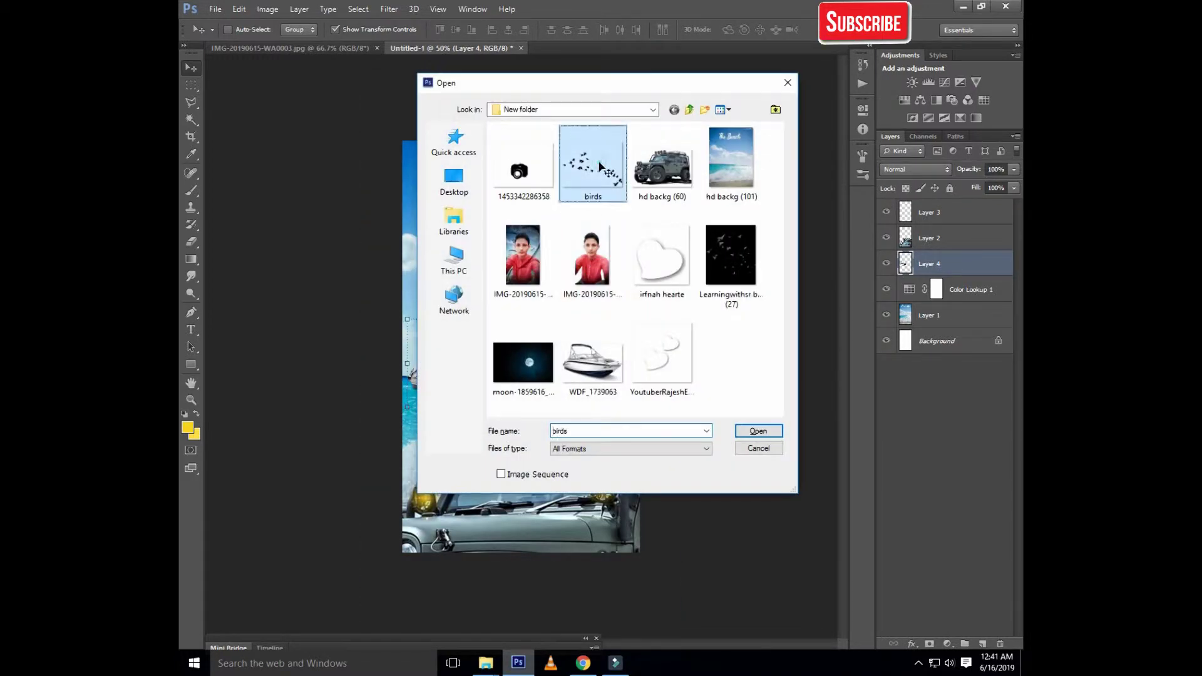
{"action": "double_click", "coordinate": [600, 170]}
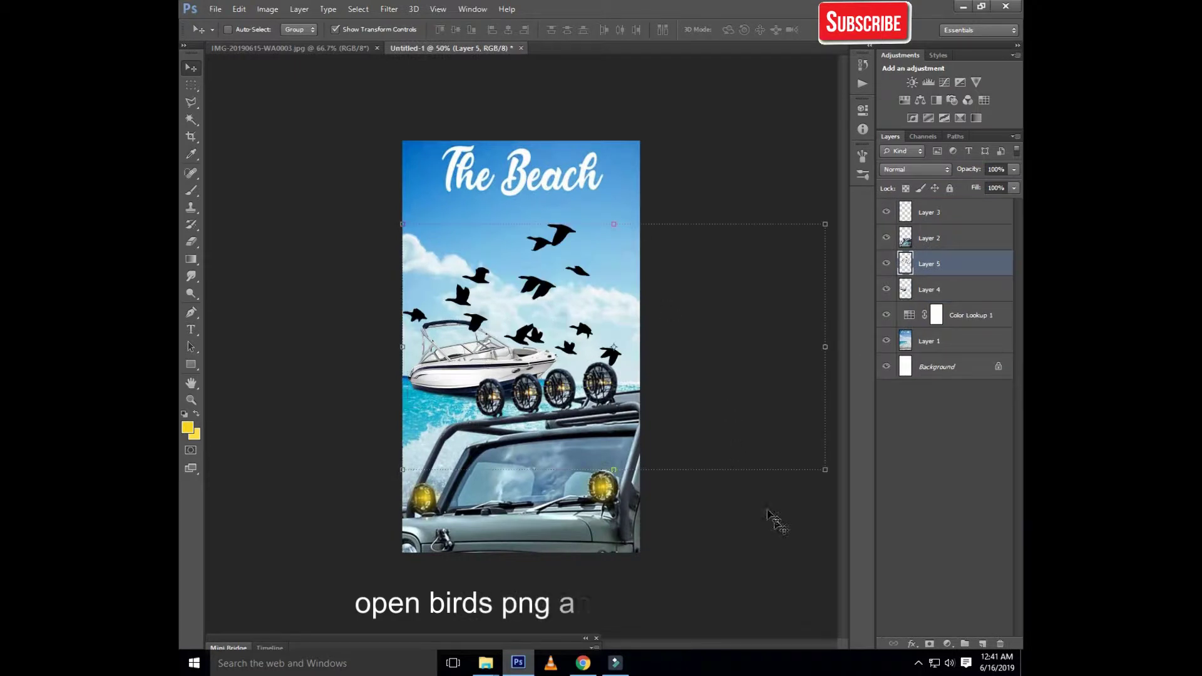
{"action": "right_click", "coordinate": [622, 348]}
{"action": "left_click", "coordinate": [638, 350]}
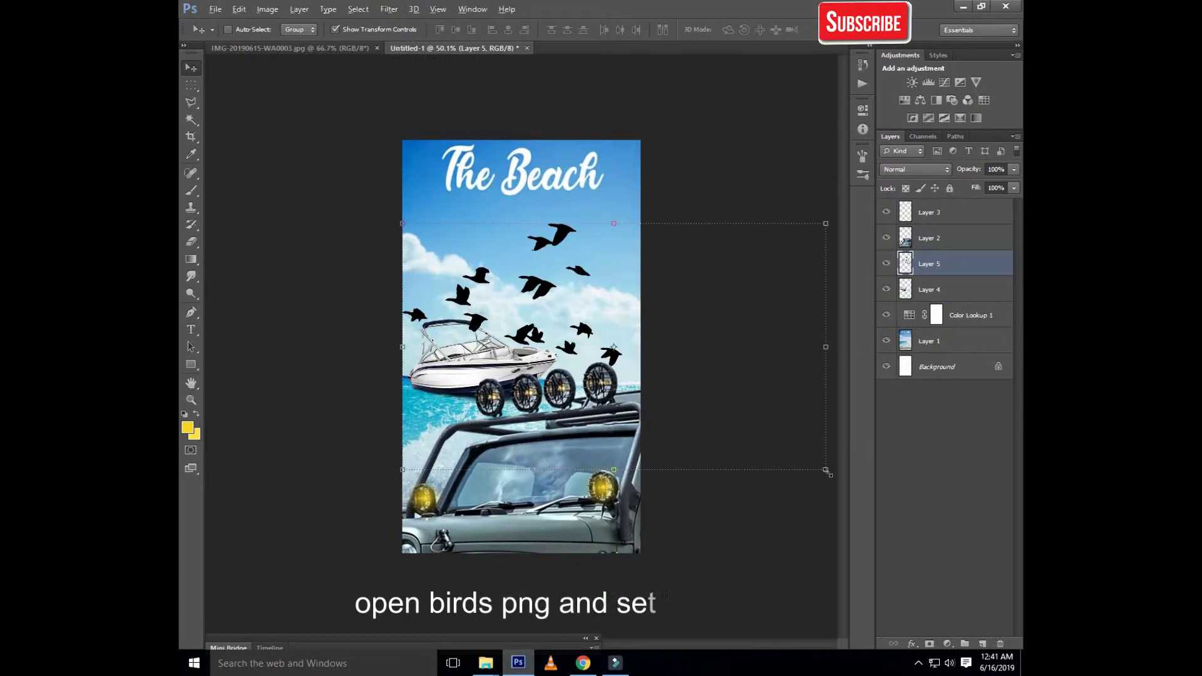
{"action": "mouse_move", "coordinate": [826, 471]}
{"action": "left_mouse_down"}
{"action": "mouse_move", "coordinate": [571, 297]}
{"action": "mouse_move", "coordinate": [616, 303]}
{"action": "left_mouse_up"}
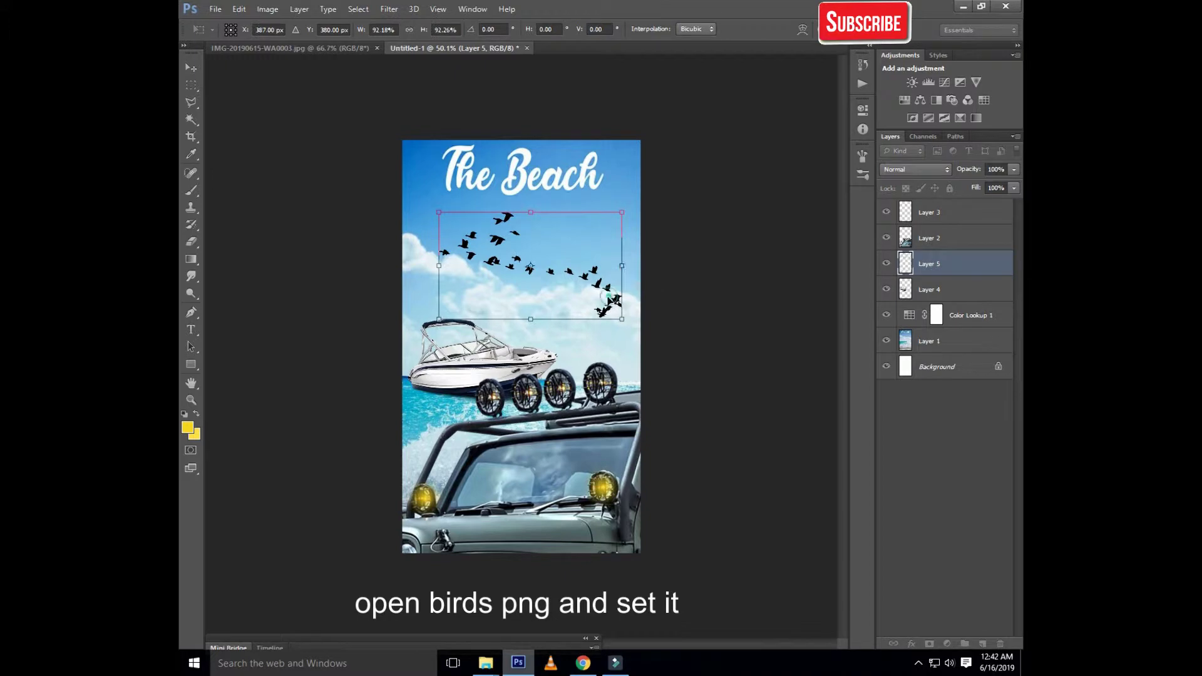
{"action": "key", "text": "Return"}
{"action": "key", "text": "ctrl+o"}
{"action": "double_click", "coordinate": [716, 249]}
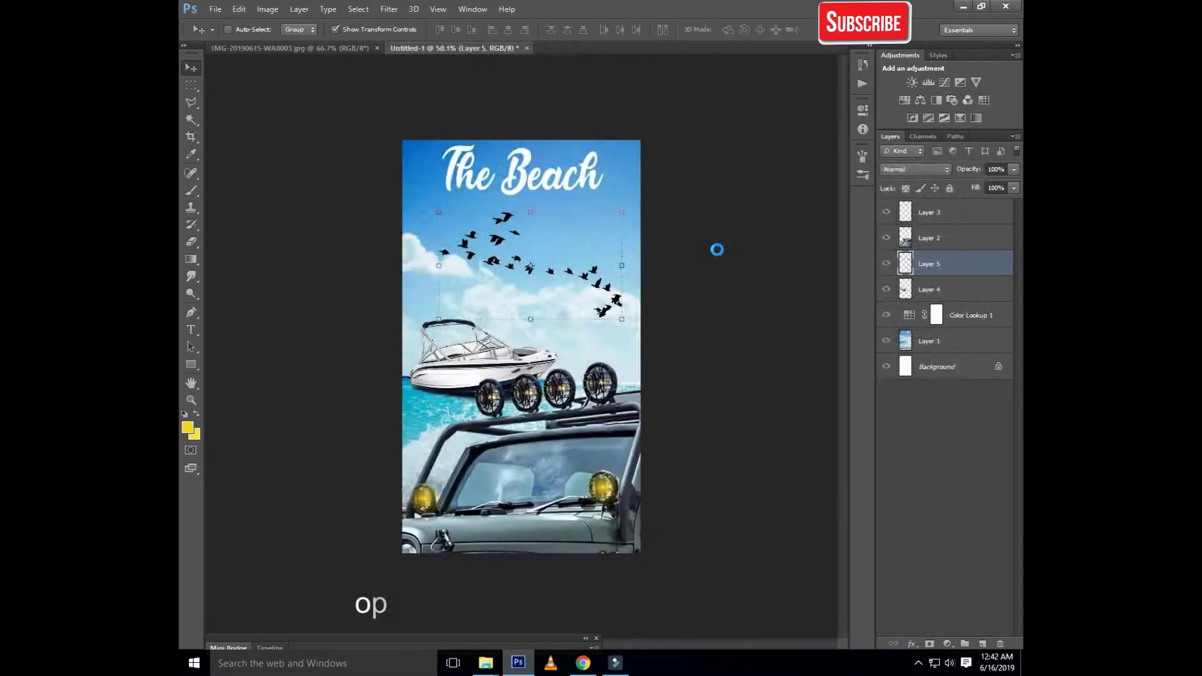
Step: Add the white birds as Layer 6 in Screen mode, shifted left with excess erased
{"action": "left_click_drag", "start_coordinate": [523, 207], "coordinate": [504, 199]}
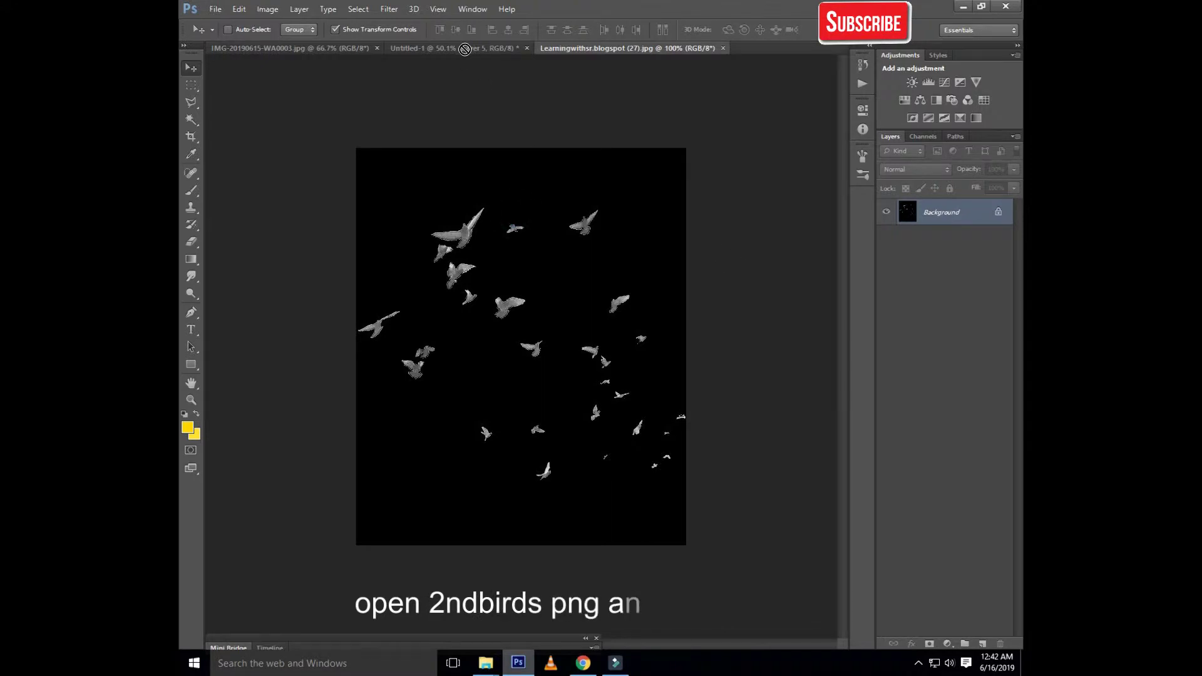
{"action": "left_click", "coordinate": [898, 170]}
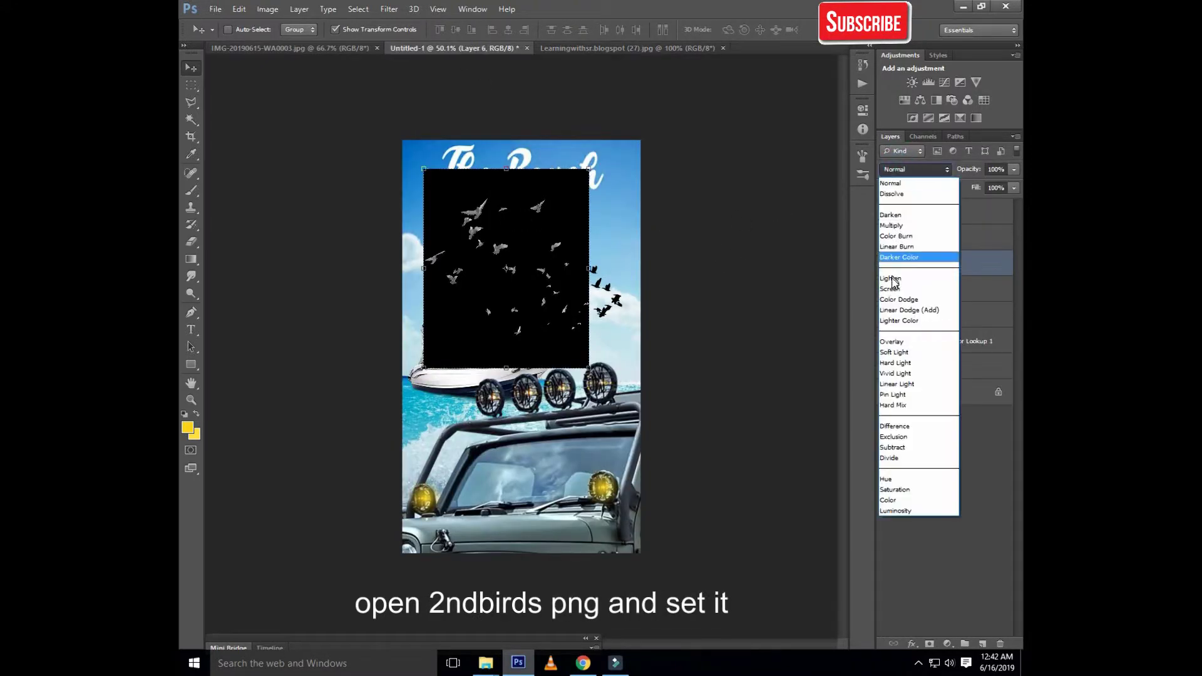
{"action": "left_click", "coordinate": [890, 288]}
{"action": "left_click_drag", "start_coordinate": [554, 274], "coordinate": [495, 271]}
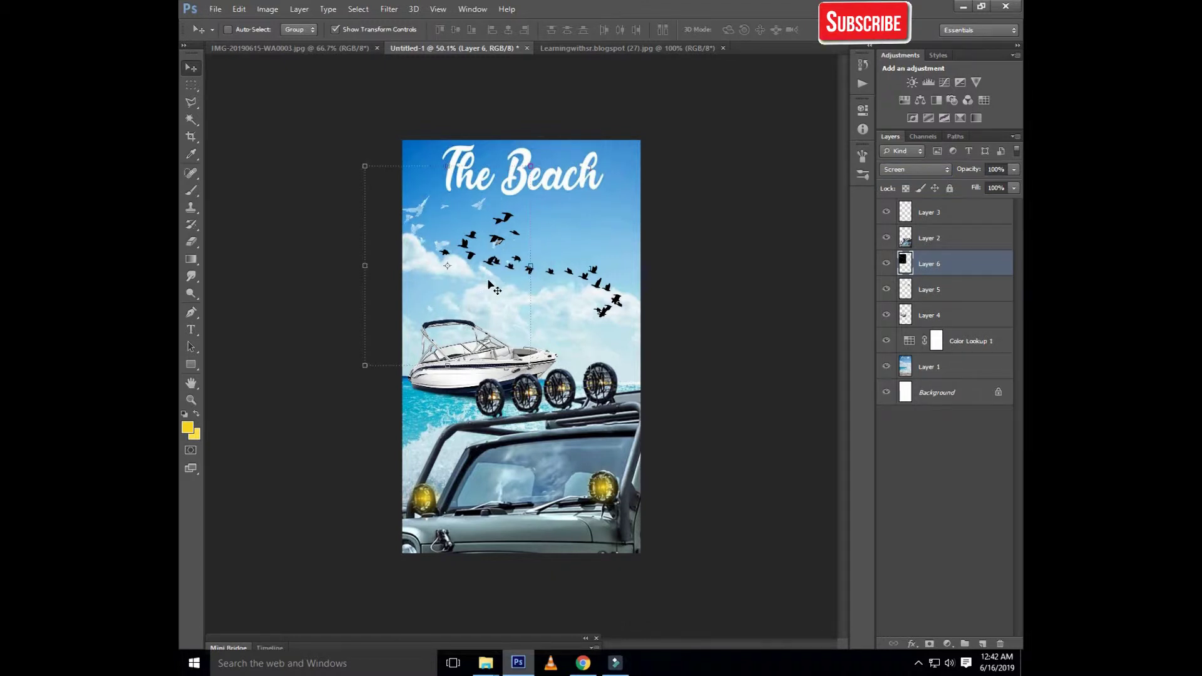
{"action": "key", "text": "e"}
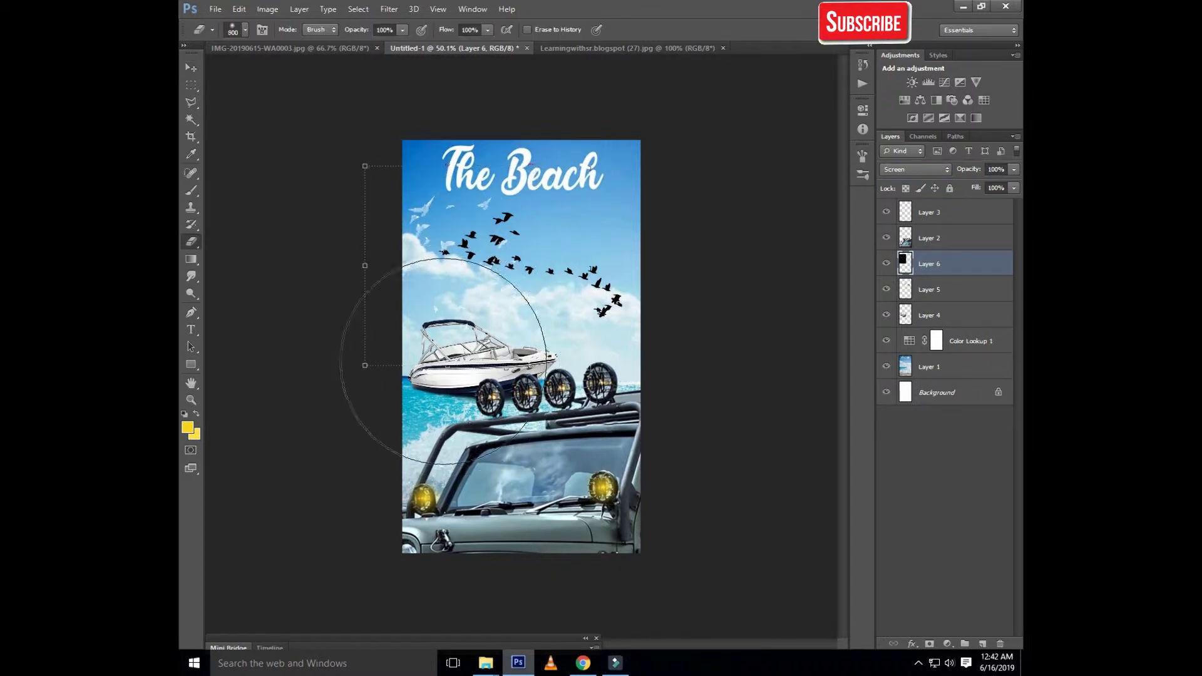
{"action": "left_click_drag", "start_coordinate": [356, 327], "coordinate": [443, 269]}
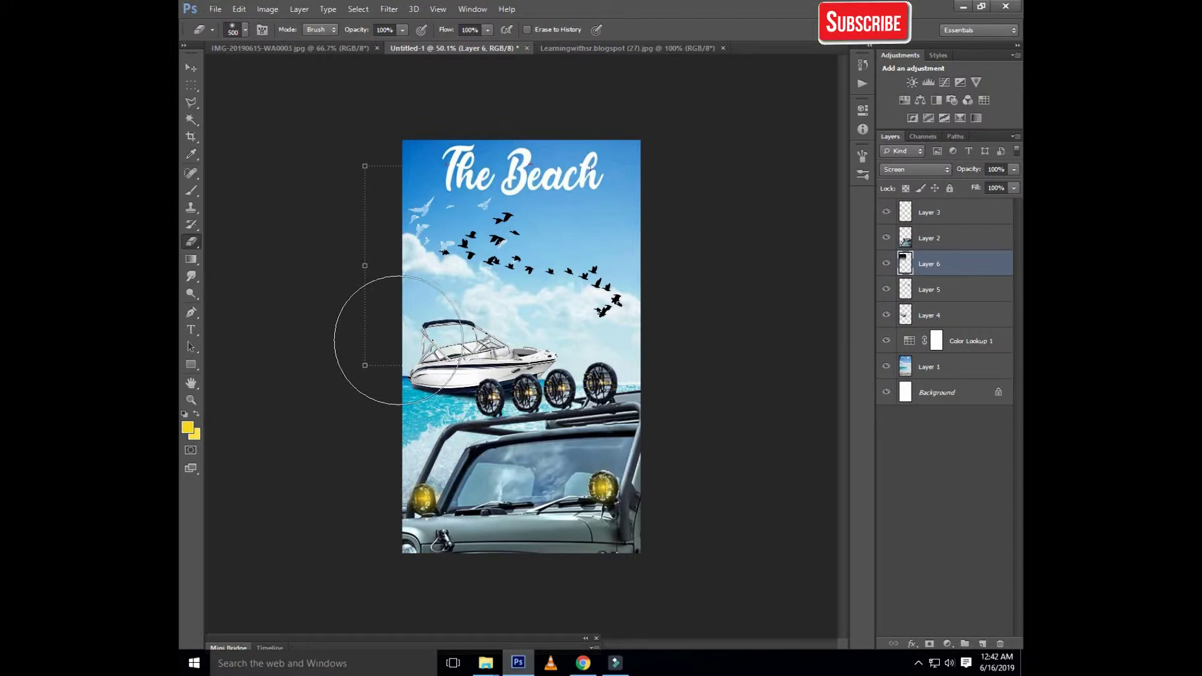
{"action": "left_click", "coordinate": [192, 67]}
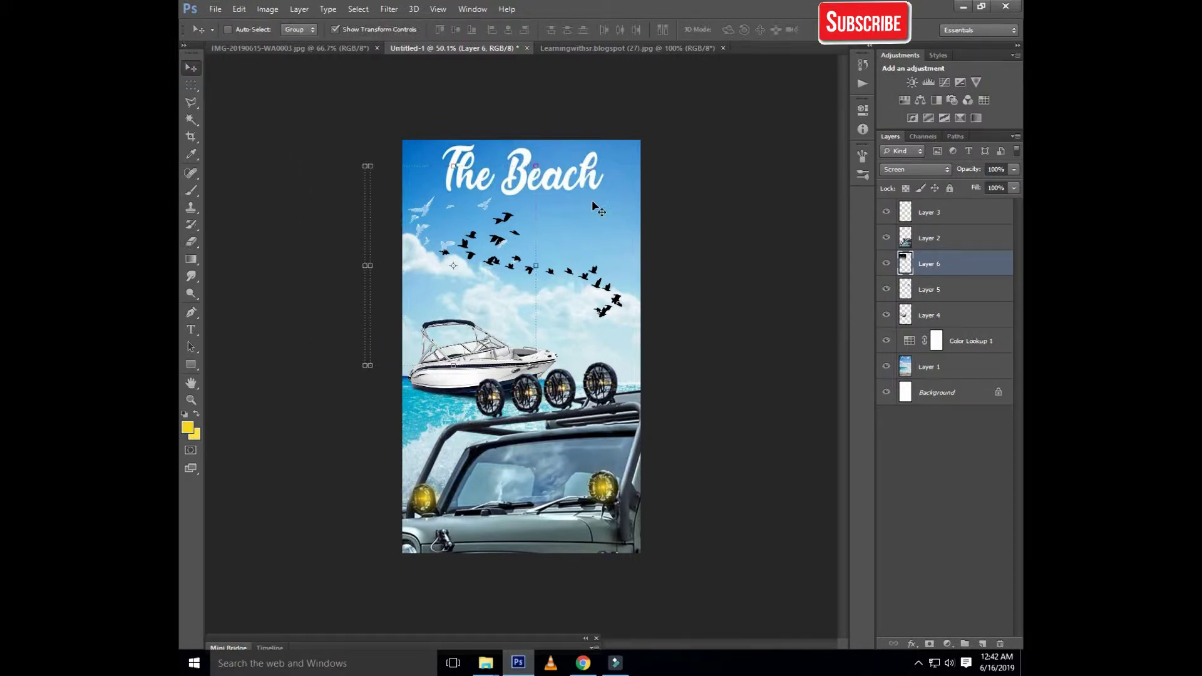
Step: Add the camera PNG as Layer 7, scaled to about 17% beside 'The Beach' title
{"action": "key", "text": "ctrl+o"}
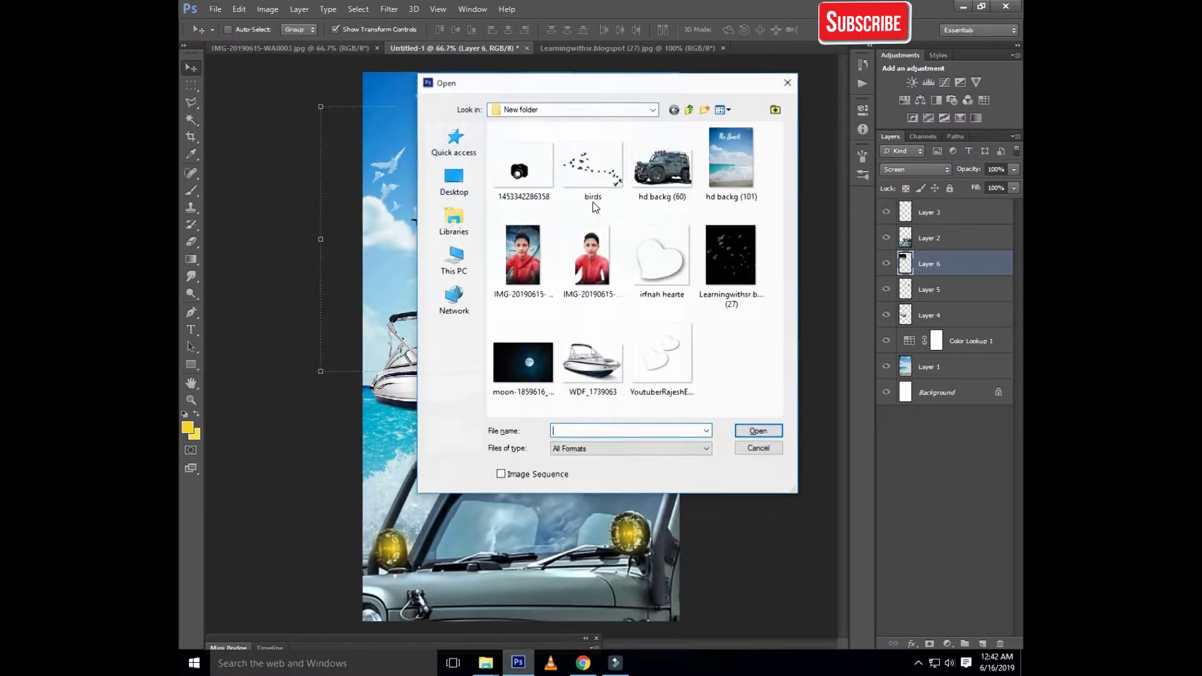
{"action": "double_click", "coordinate": [520, 165]}
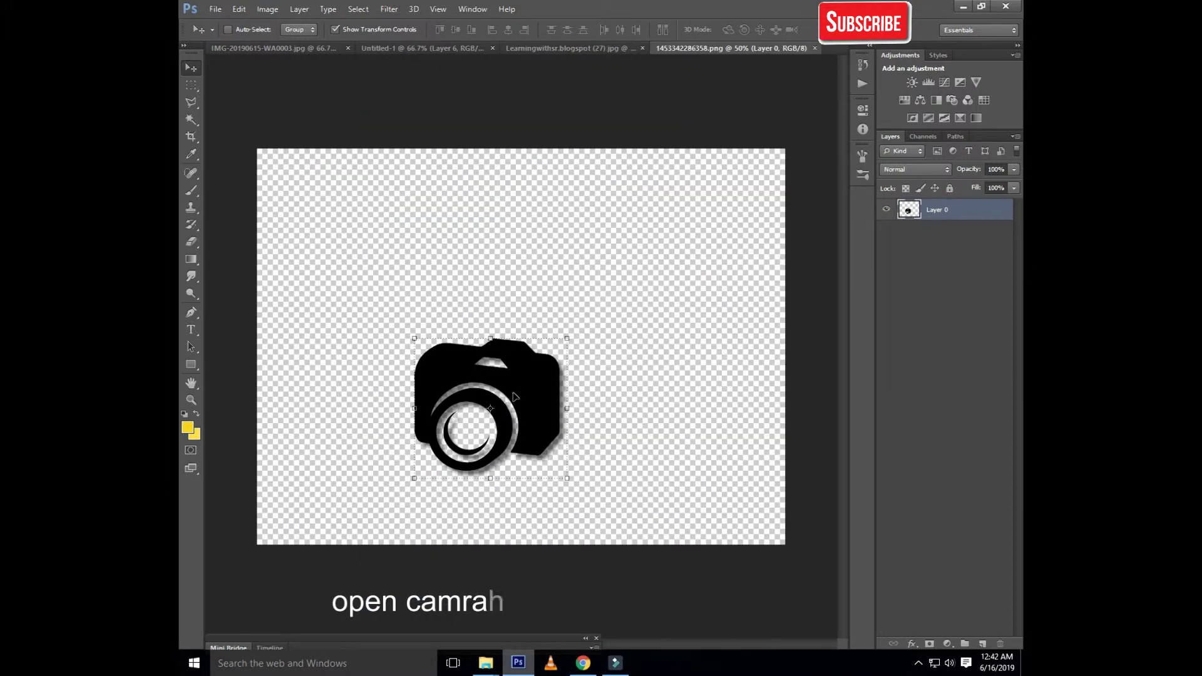
{"action": "mouse_move", "coordinate": [514, 396]}
{"action": "left_mouse_down"}
{"action": "mouse_move", "coordinate": [671, 275]}
{"action": "mouse_move", "coordinate": [614, 224]}
{"action": "mouse_move", "coordinate": [682, 159]}
{"action": "mouse_move", "coordinate": [667, 145]}
{"action": "left_mouse_up"}
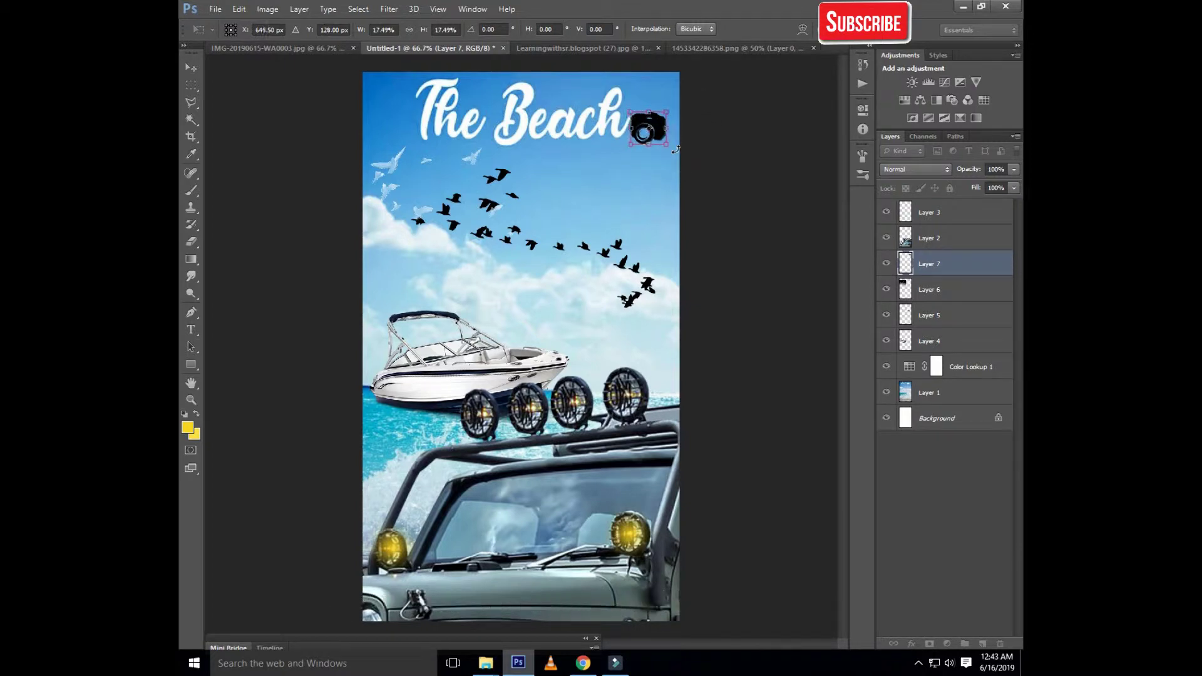
{"action": "key", "text": "Return"}
Step: Open the moon image and drag it into the poster as Layer 8
{"action": "key", "text": "ctrl+o"}
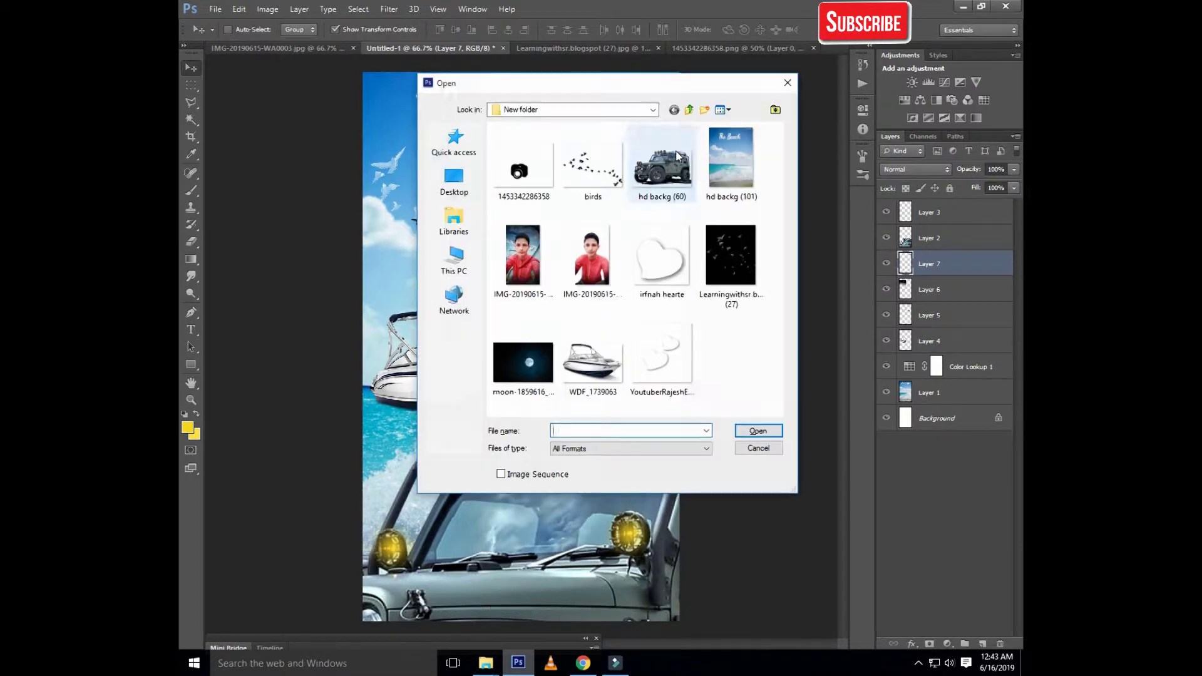
{"action": "double_click", "coordinate": [532, 363]}
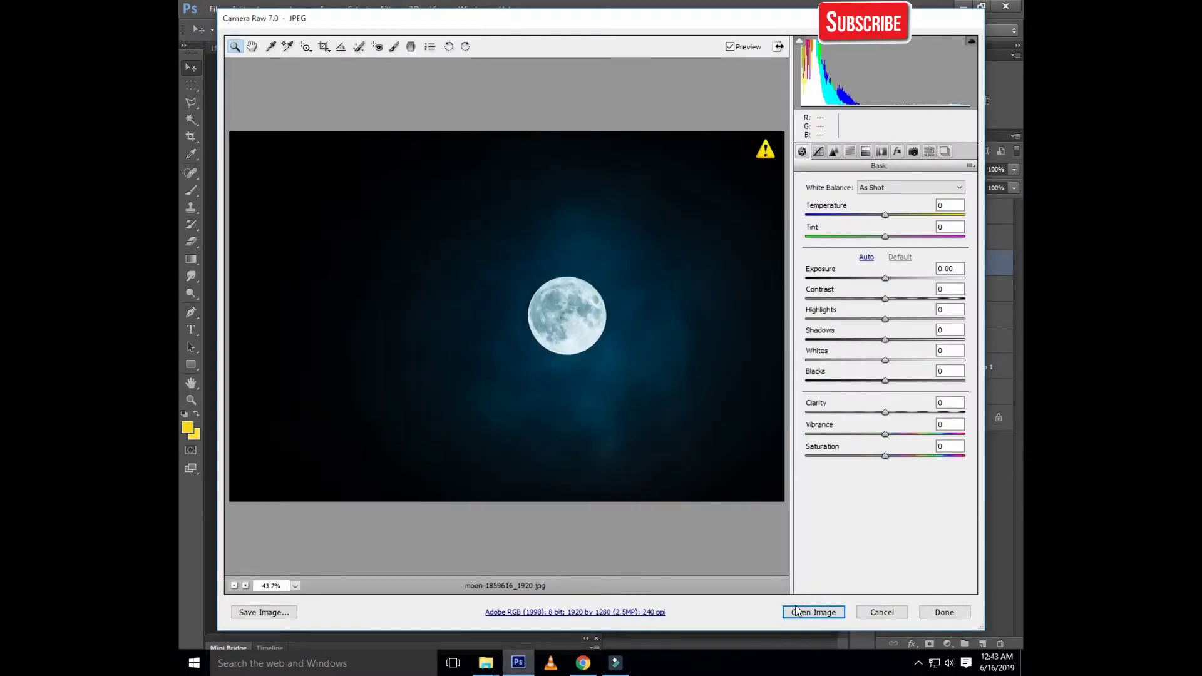
{"action": "left_click", "coordinate": [796, 610]}
{"action": "left_click", "coordinate": [604, 297]}
{"action": "left_click", "coordinate": [596, 252]}
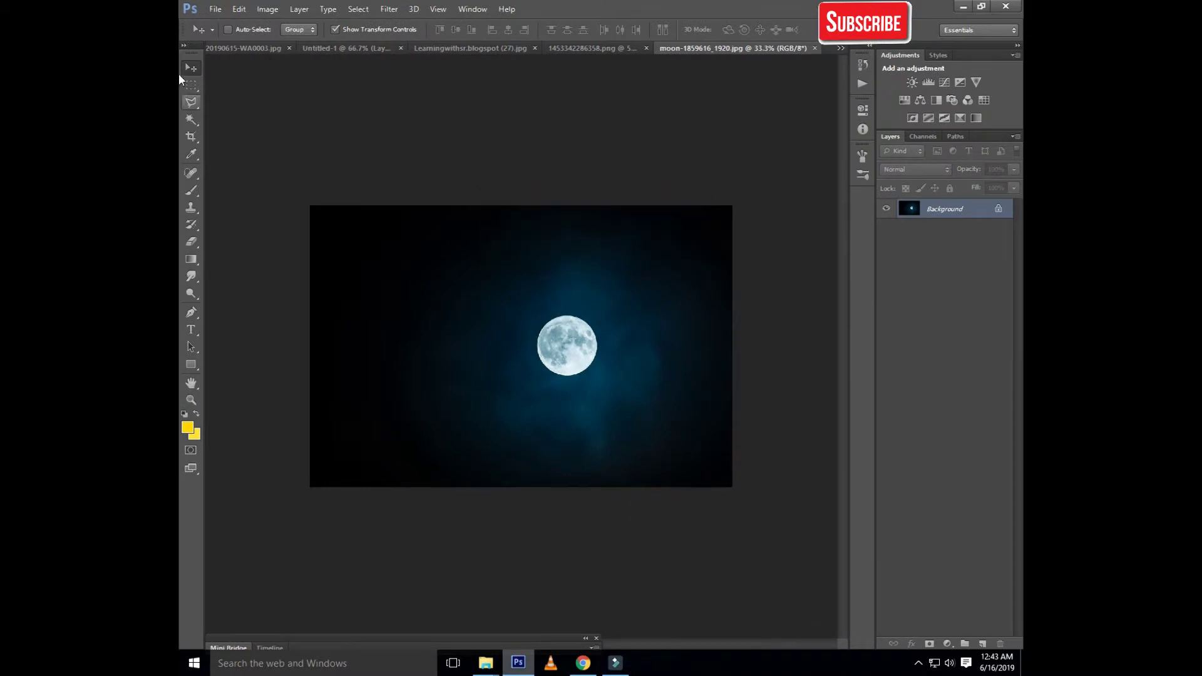
{"action": "left_click_drag", "start_coordinate": [514, 70], "coordinate": [591, 260]}
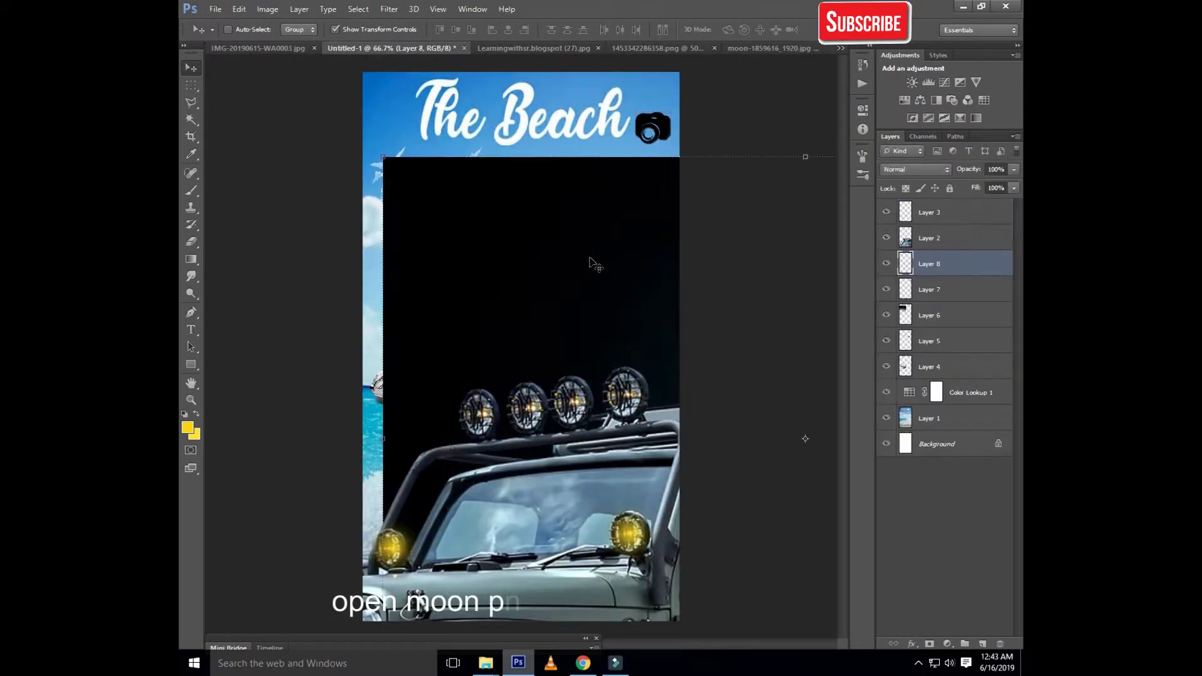
Step: Set the moon layer's blend mode to Lighten
{"action": "left_click", "coordinate": [915, 169]}
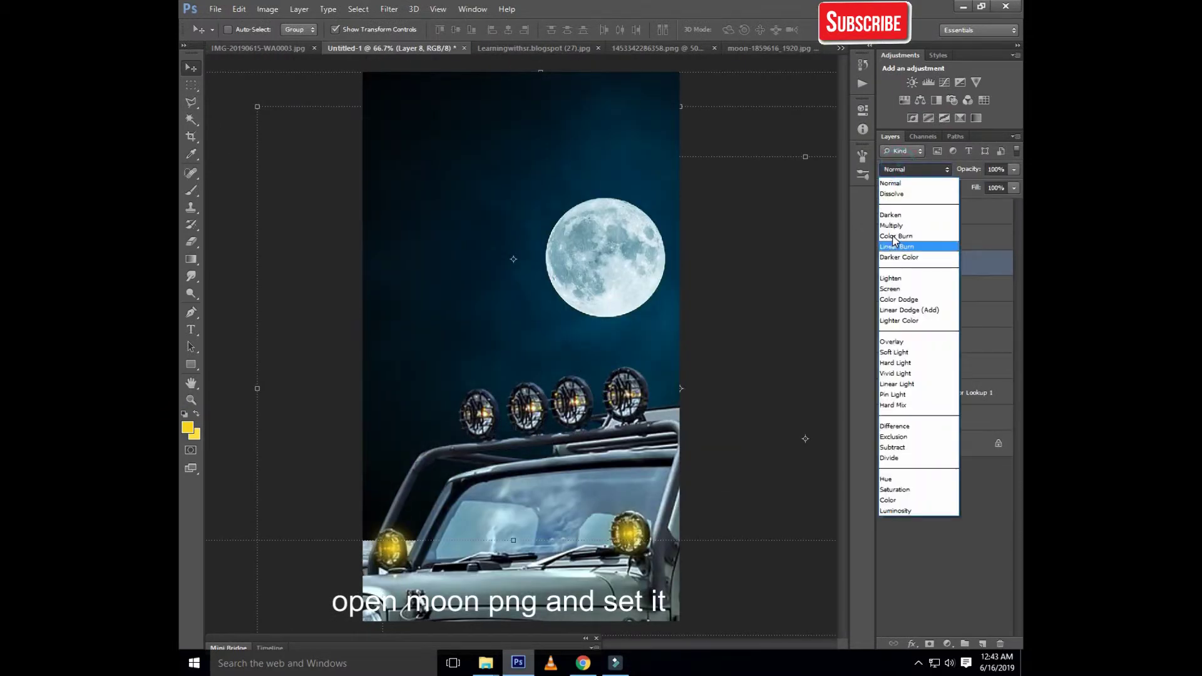
{"action": "left_click", "coordinate": [895, 247]}
{"action": "key", "text": "shift+plus"}
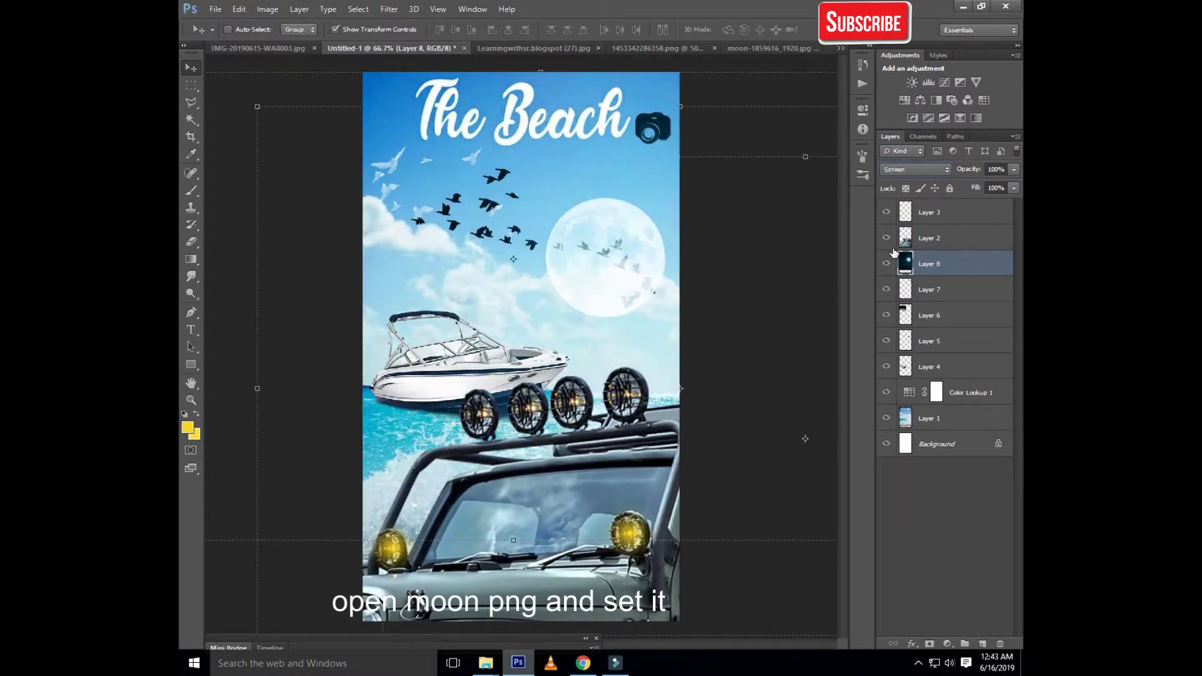
{"action": "left_click", "coordinate": [915, 169]}
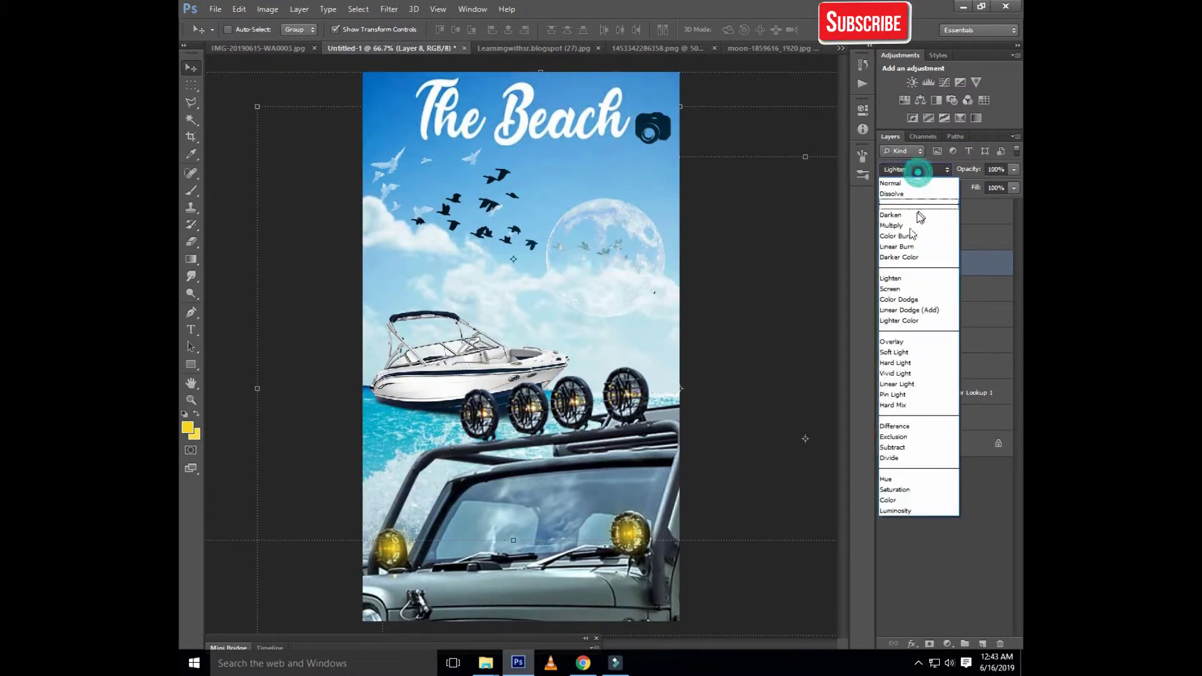
{"action": "left_click", "coordinate": [901, 270]}
Step: Shrink the moon and position it in the upper sky beside the birds
{"action": "left_click_drag", "start_coordinate": [613, 266], "coordinate": [615, 203]}
{"action": "key", "text": "ctrl+minus"}
{"action": "key", "text": "ctrl+minus"}
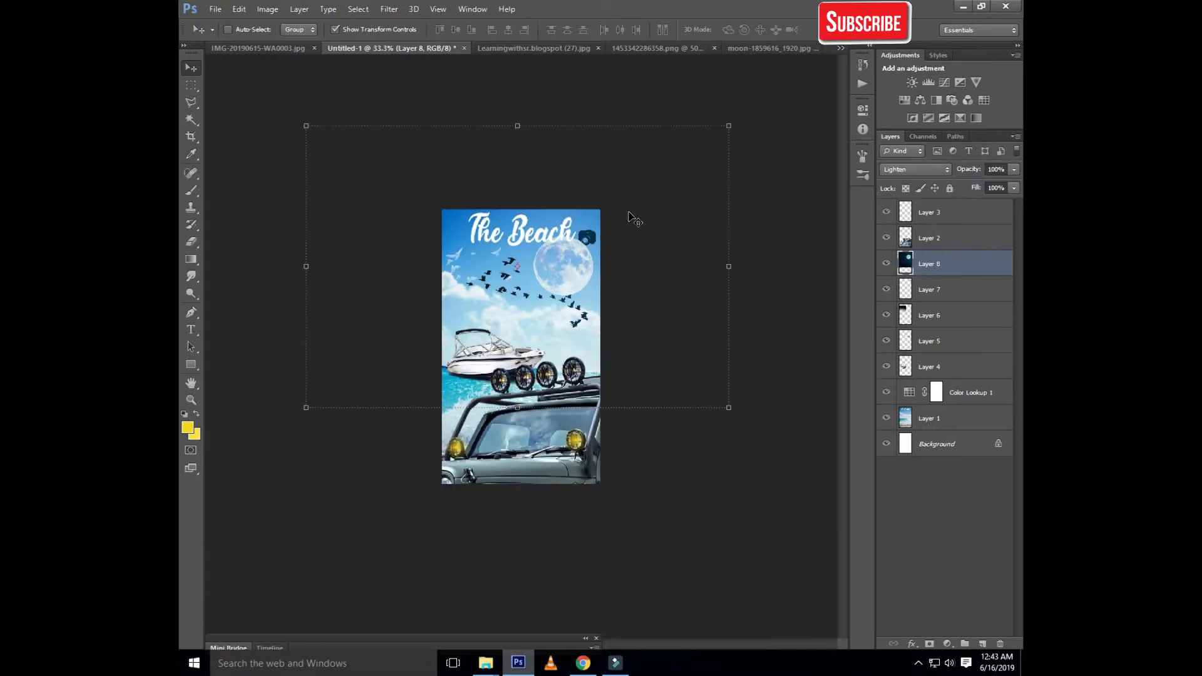
{"action": "left_click_drag", "start_coordinate": [725, 125], "coordinate": [665, 167]}
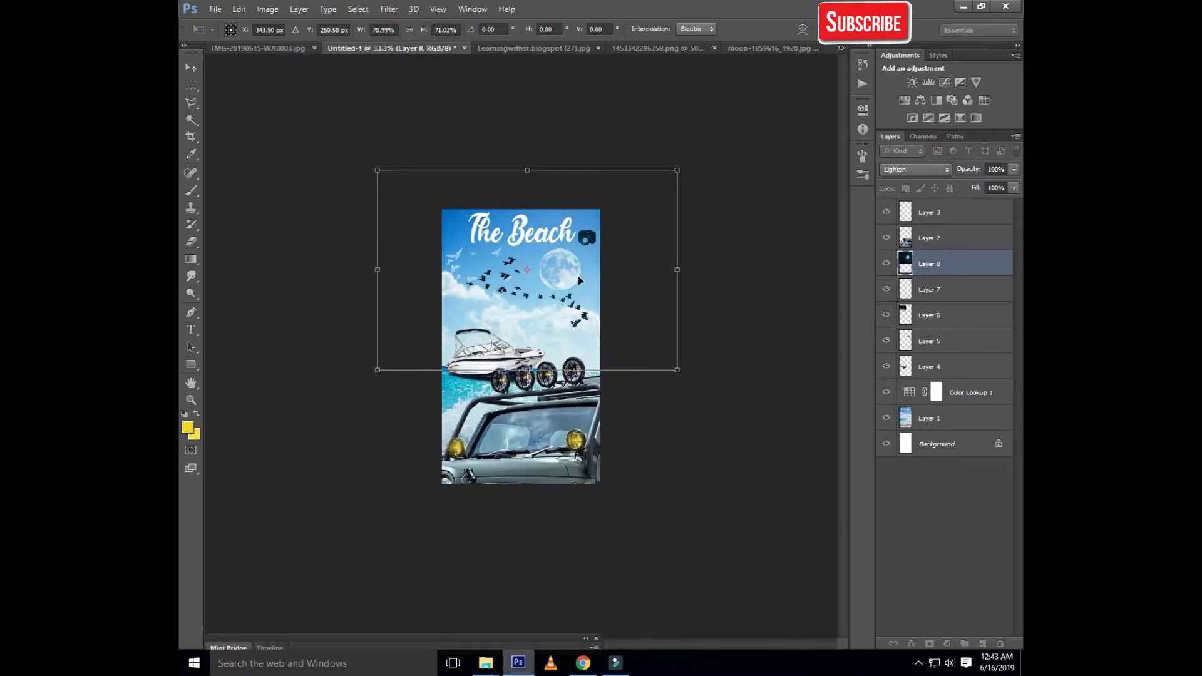
{"action": "left_click_drag", "start_coordinate": [564, 276], "coordinate": [577, 274]}
{"action": "key", "text": "ctrl+plus"}
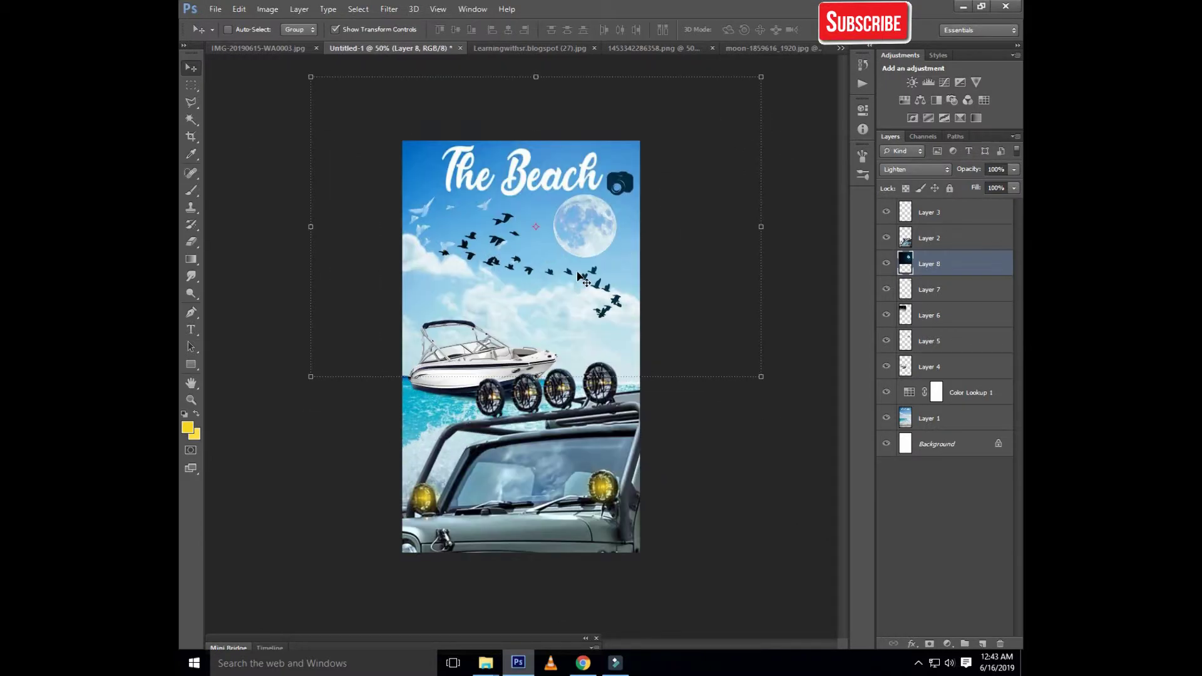
{"action": "key", "text": "ctrl+plus"}
{"action": "key", "text": "ctrl+o"}
Step: Paste the cut-out portrait into the poster and bring it to the top of the layer stack
{"action": "double_click", "coordinate": [578, 277]}
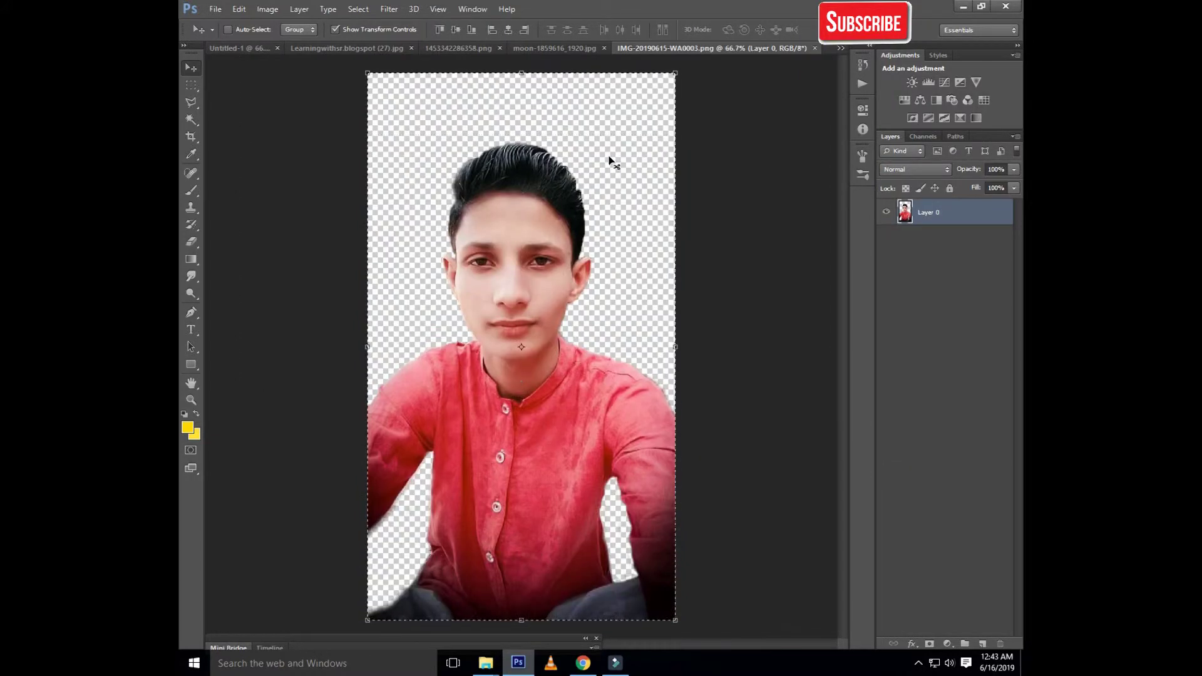
{"action": "key", "text": "ctrl+v"}
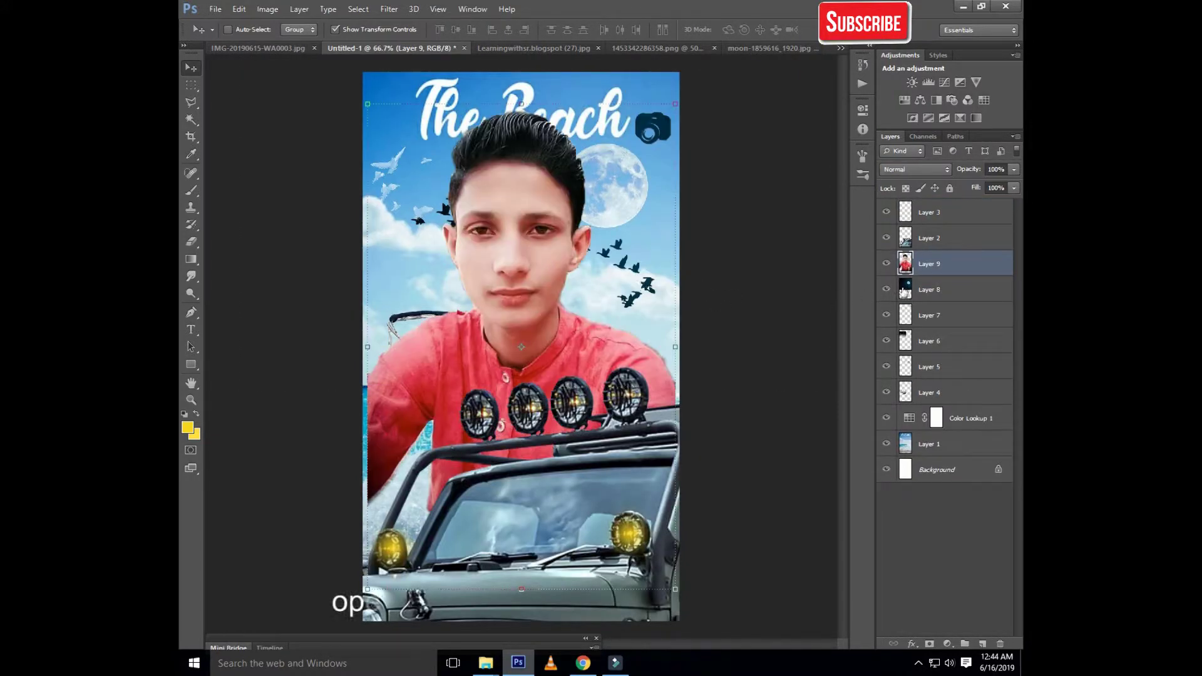
{"action": "key", "text": "ctrl+shift+bracketright"}
Step: Enlarge the portrait to about 107.5% and shift it slightly lower on the poster
{"action": "key", "text": "ctrl+minus"}
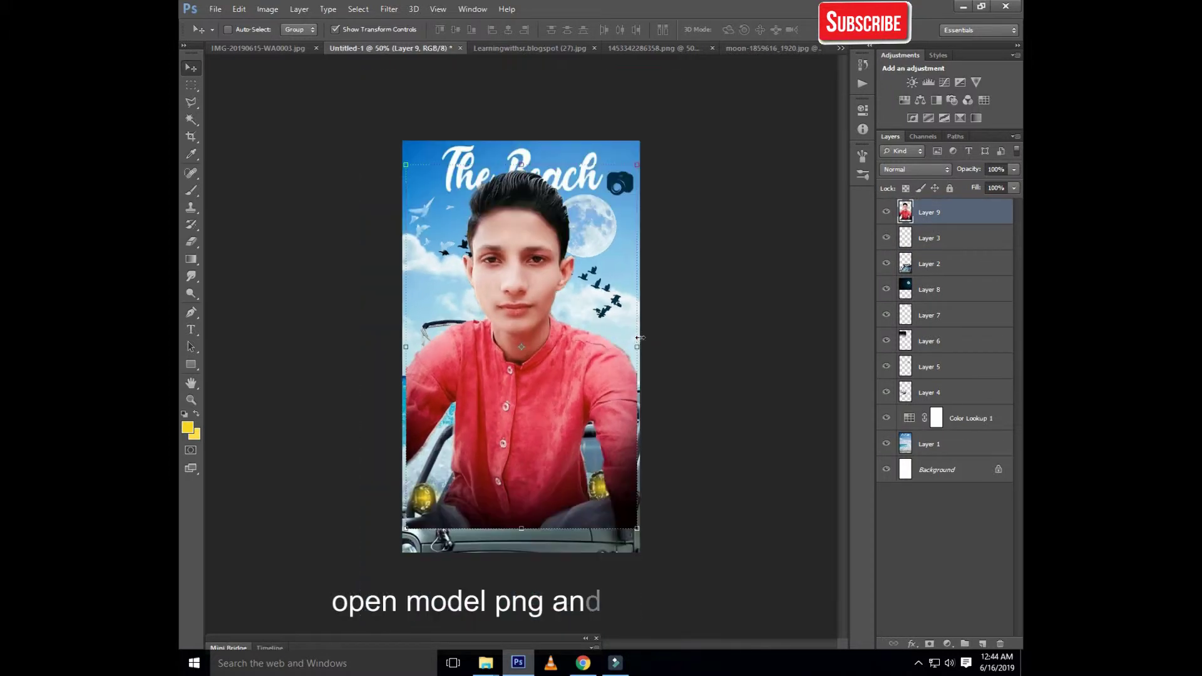
{"action": "left_click_drag", "start_coordinate": [582, 417], "coordinate": [580, 440]}
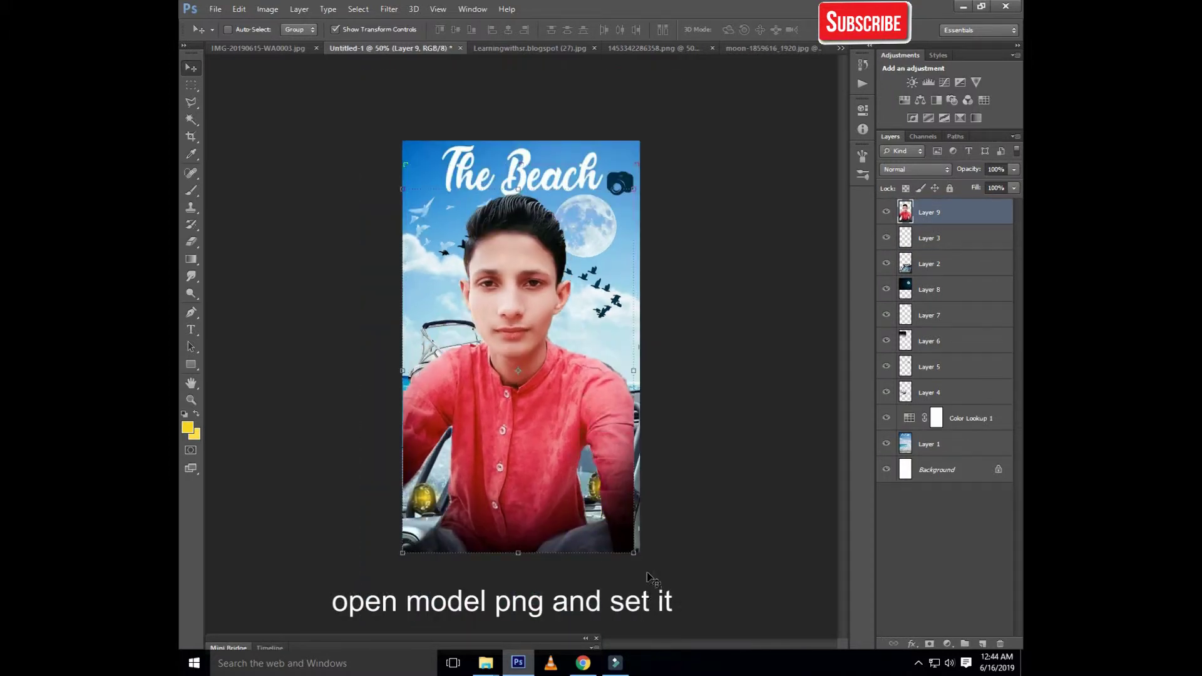
{"action": "left_click_drag", "start_coordinate": [636, 553], "coordinate": [640, 553]}
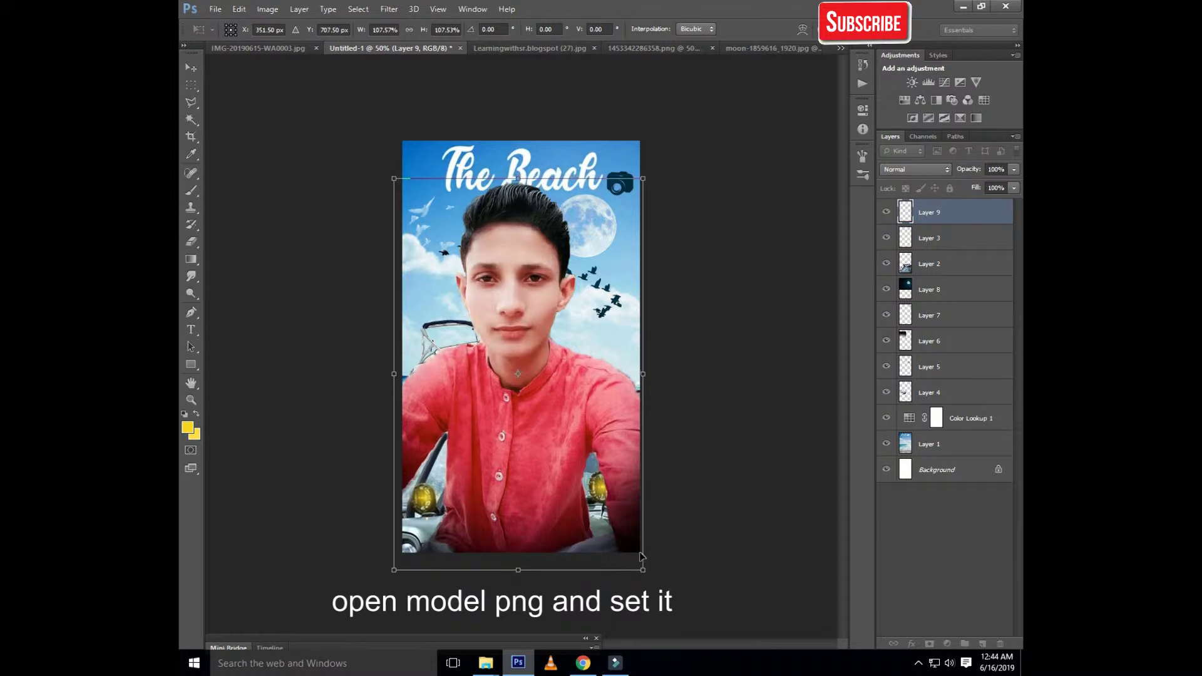
{"action": "key", "text": "shift+Down"}
{"action": "key", "text": "shift+Down"}
{"action": "key", "text": "shift+Right"}
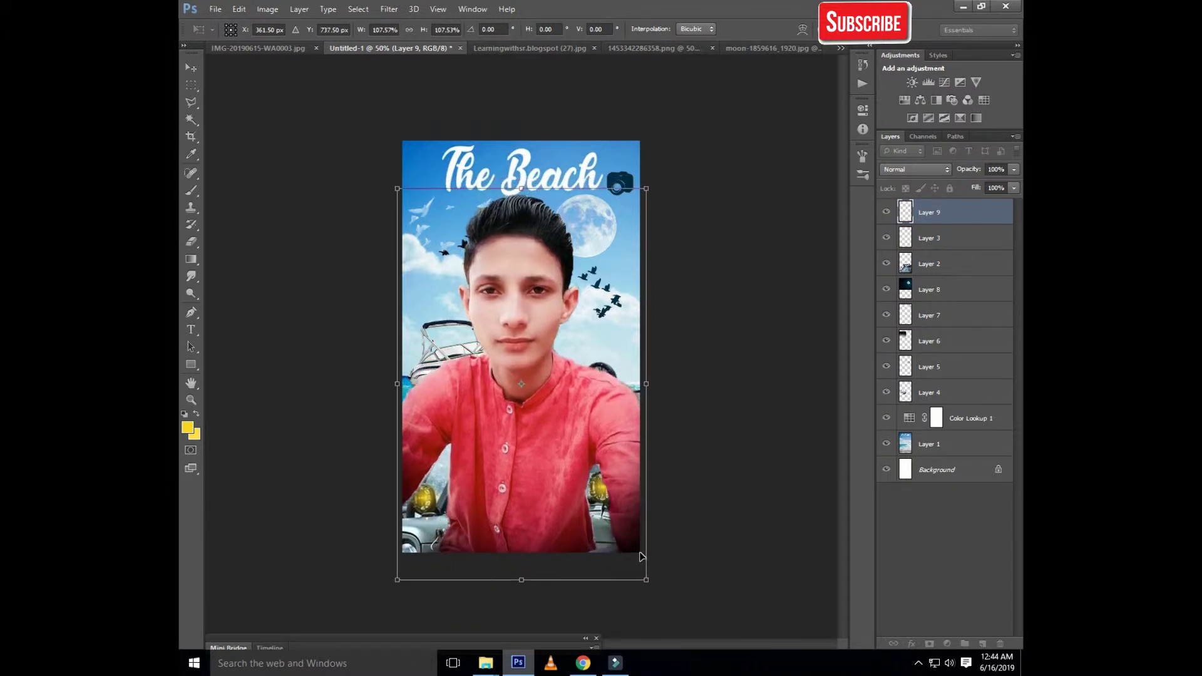
{"action": "key", "text": "Down"}
{"action": "key", "text": "Down"}
{"action": "key", "text": "Return"}
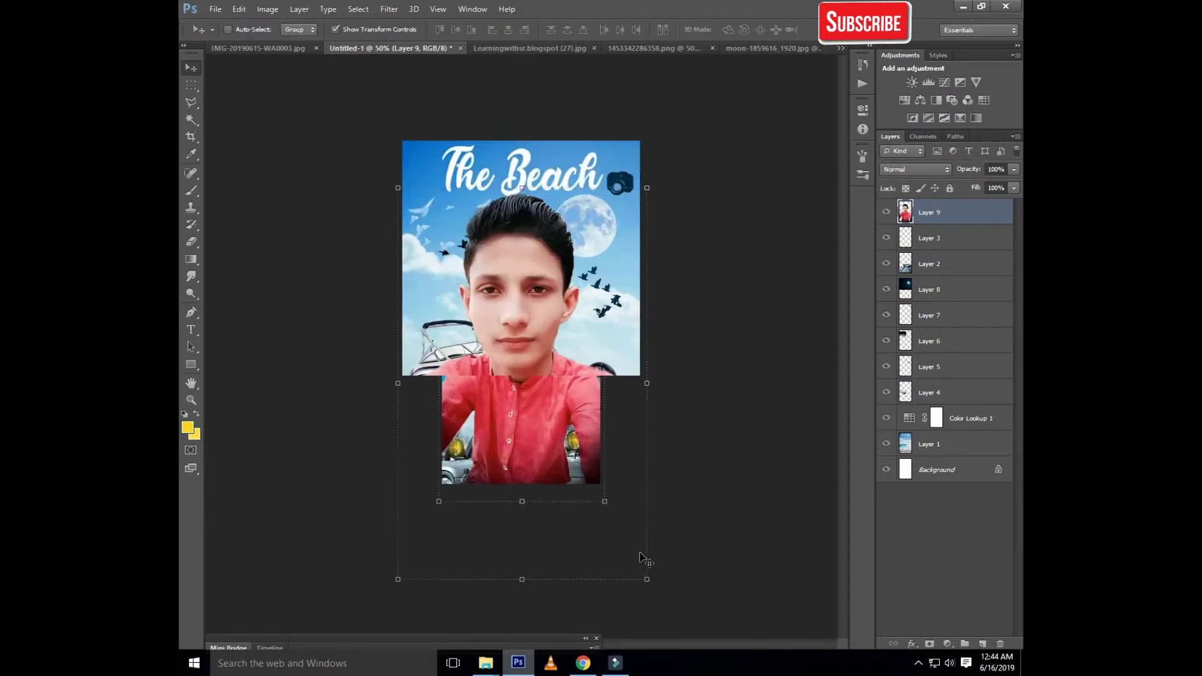
{"action": "key", "text": "ctrl+o"}
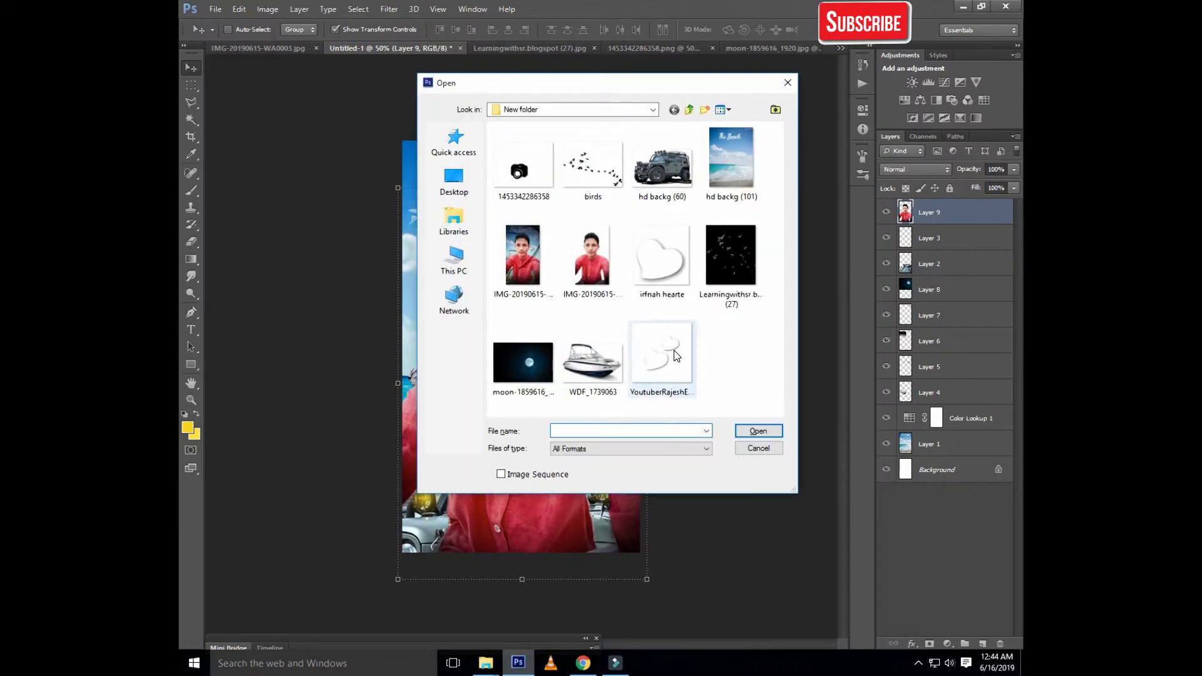
Step: Bring the two-hearts image into the poster as a Linear Burn layer, closing the source unsaved
{"action": "double_click", "coordinate": [653, 331]}
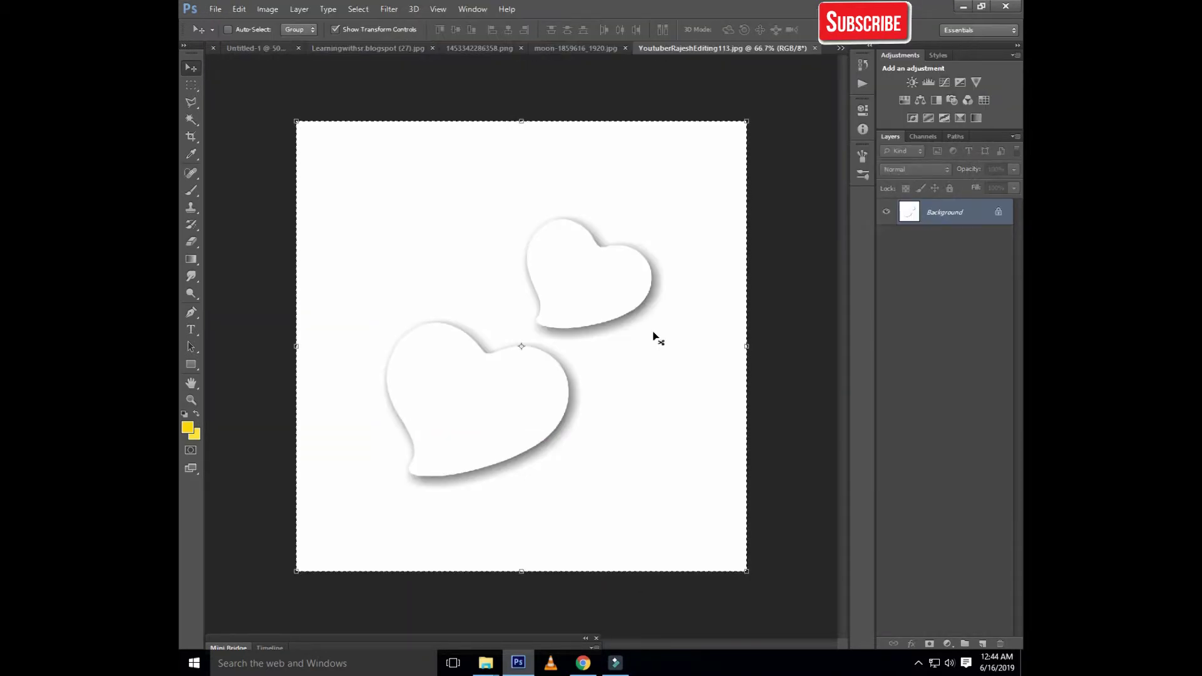
{"action": "key", "text": "ctrl+w"}
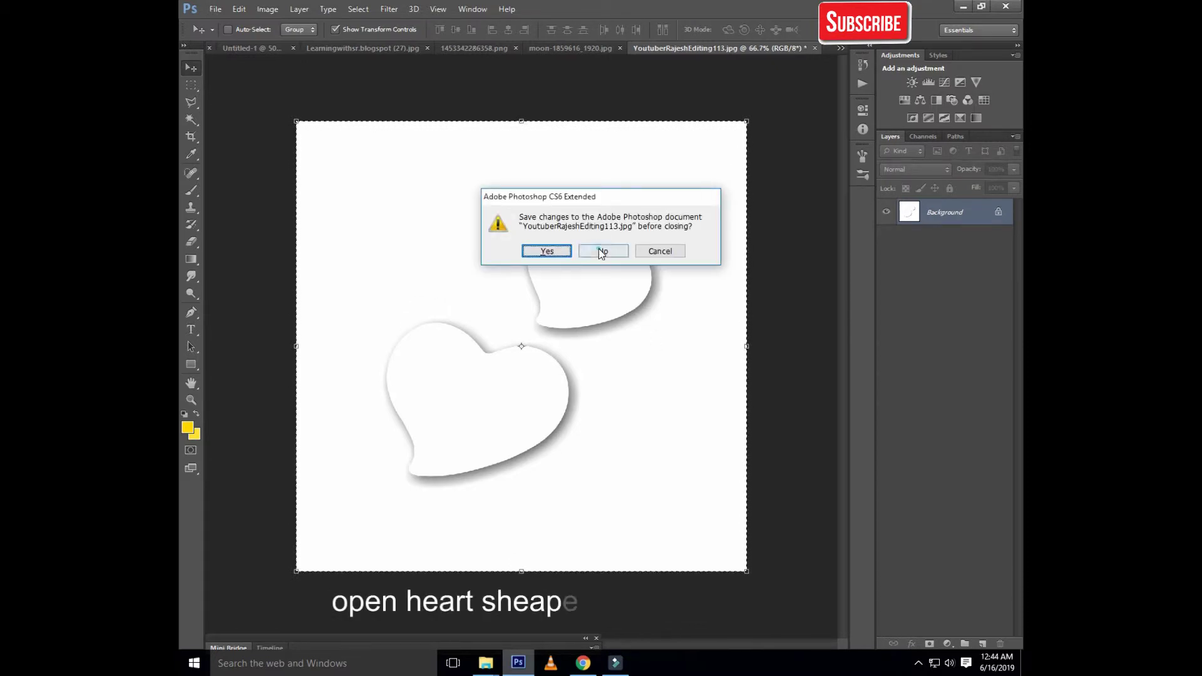
{"action": "left_click", "coordinate": [601, 251]}
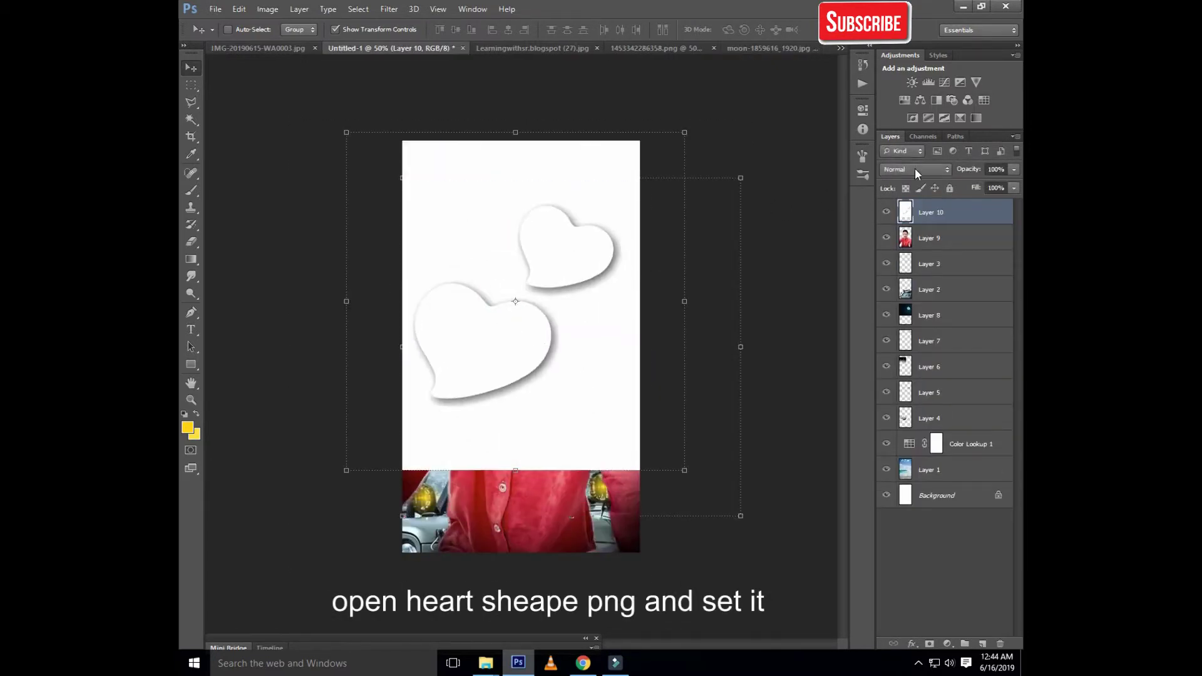
{"action": "left_click", "coordinate": [915, 169]}
{"action": "left_click", "coordinate": [902, 247]}
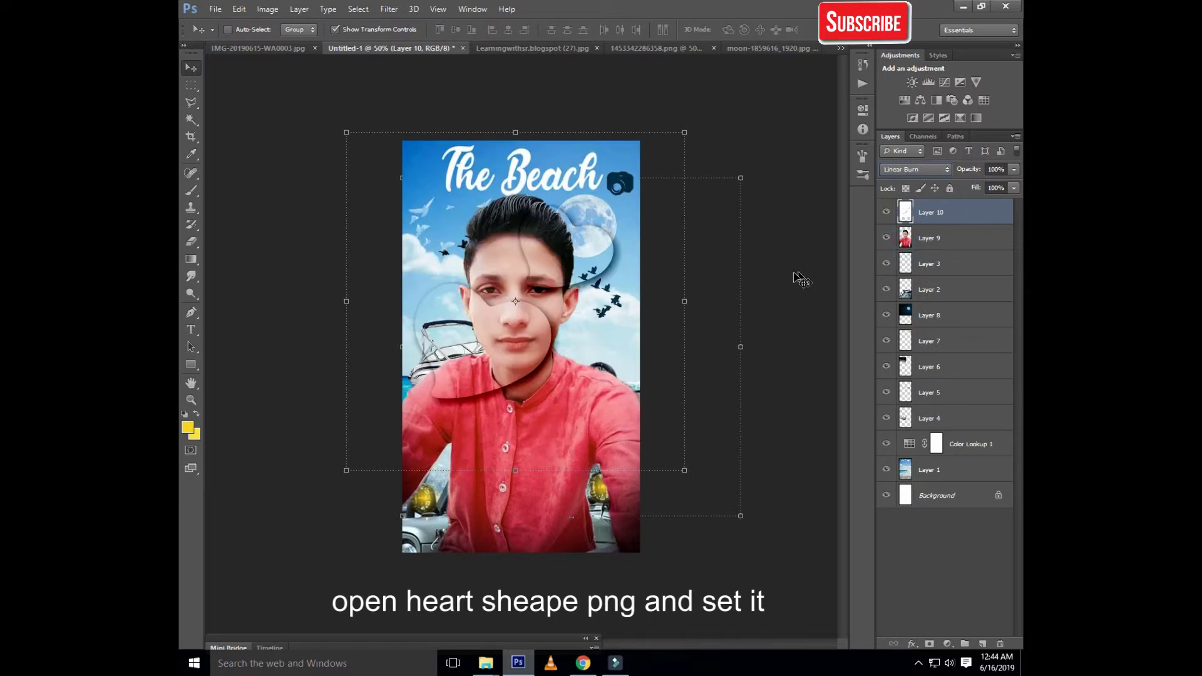
{"action": "left_click", "coordinate": [903, 177]}
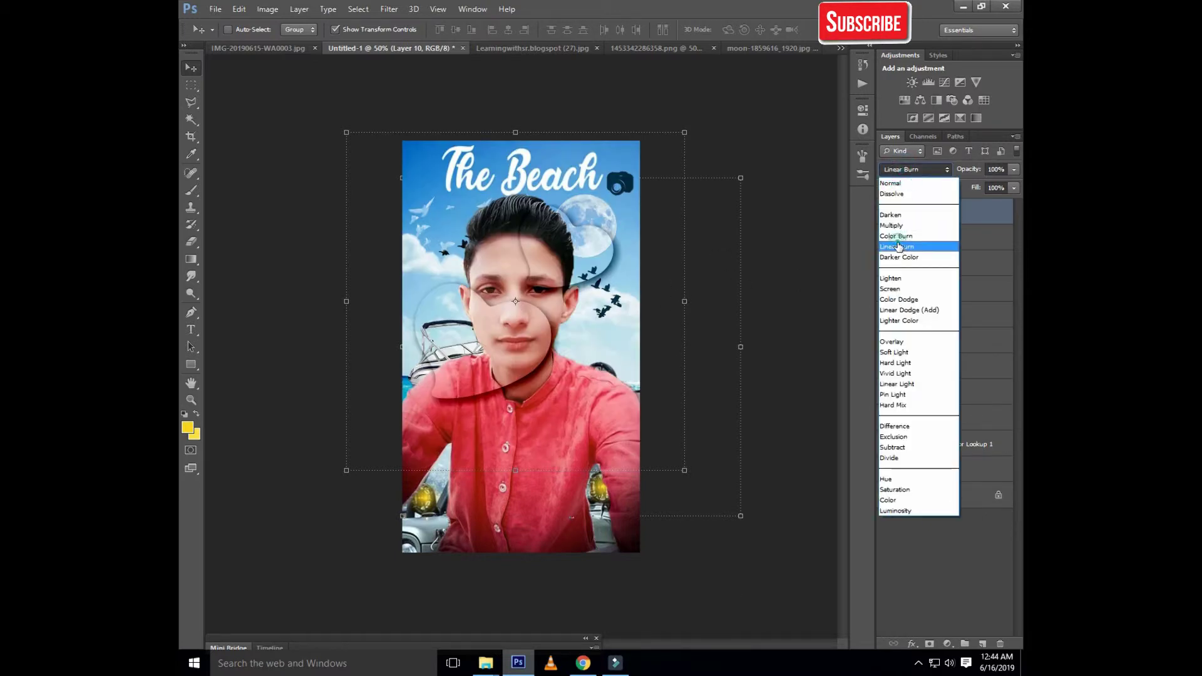
{"action": "left_click", "coordinate": [902, 247]}
Step: Enlarge the hearts layer to about 236%, rotate it about 31 degrees, and shift it right and down
{"action": "left_click_drag", "start_coordinate": [686, 470], "coordinate": [795, 577]}
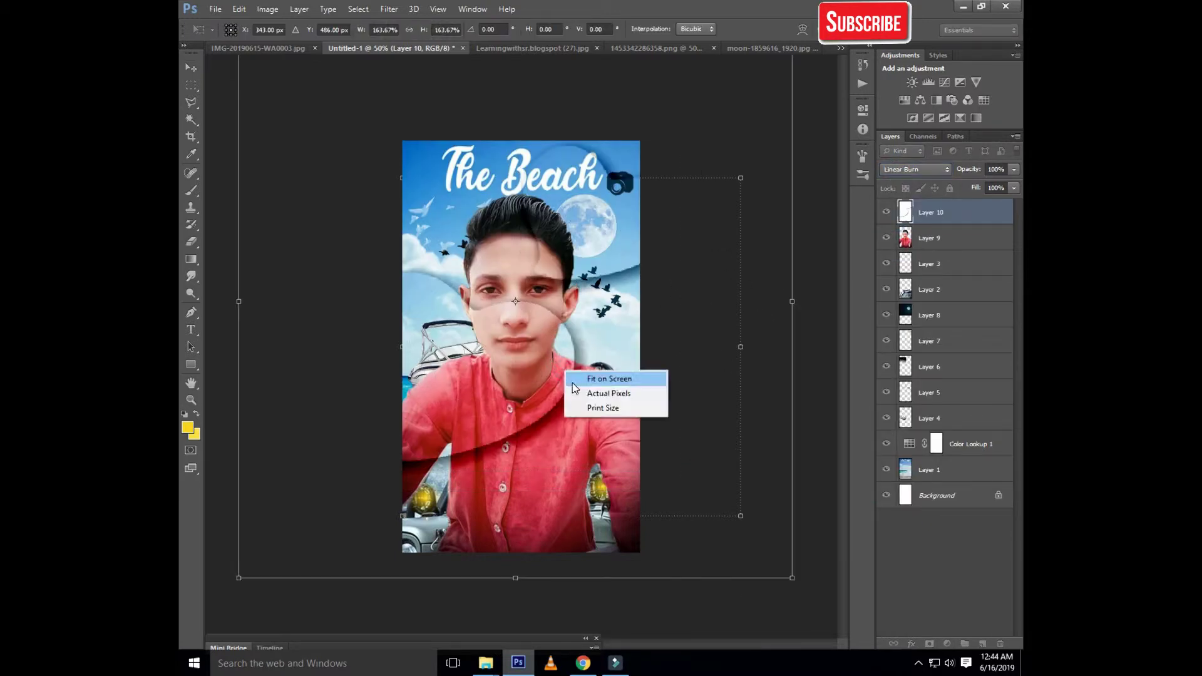
{"action": "key", "text": "ctrl+minus"}
{"action": "mouse_move", "coordinate": [666, 502]}
{"action": "left_mouse_down"}
{"action": "mouse_move", "coordinate": [740, 328]}
{"action": "mouse_move", "coordinate": [776, 300]}
{"action": "left_mouse_up"}
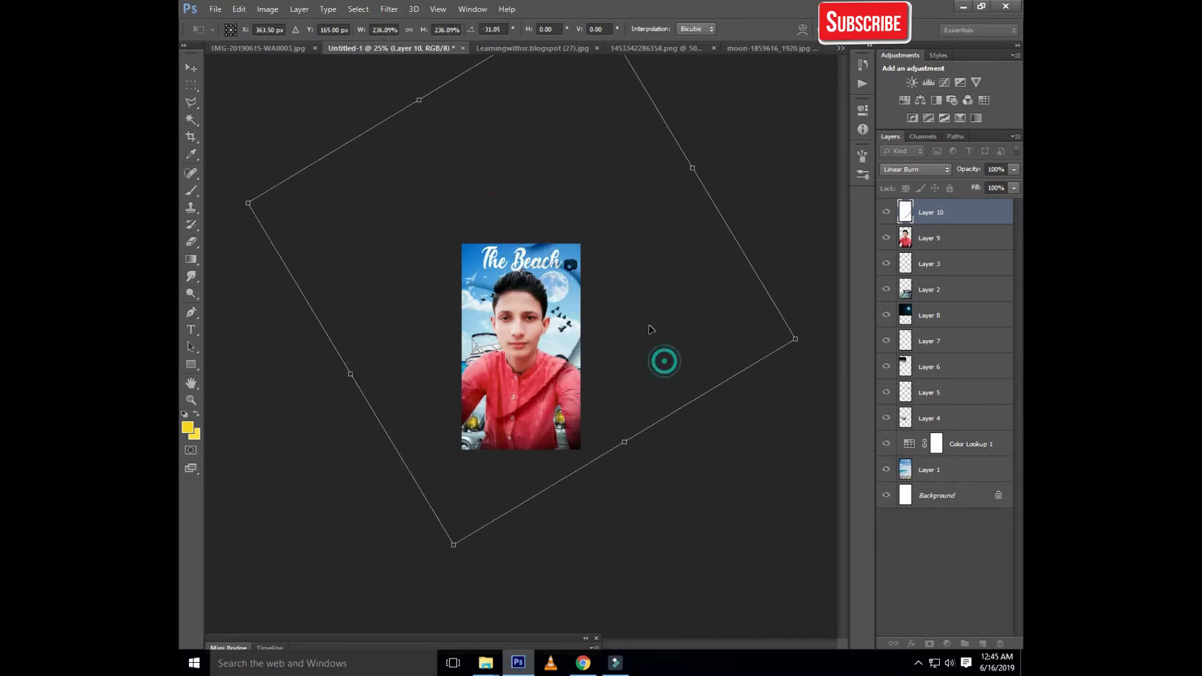
{"action": "left_click_drag", "start_coordinate": [657, 356], "coordinate": [648, 326]}
{"action": "left_click_drag", "start_coordinate": [545, 324], "coordinate": [553, 341]}
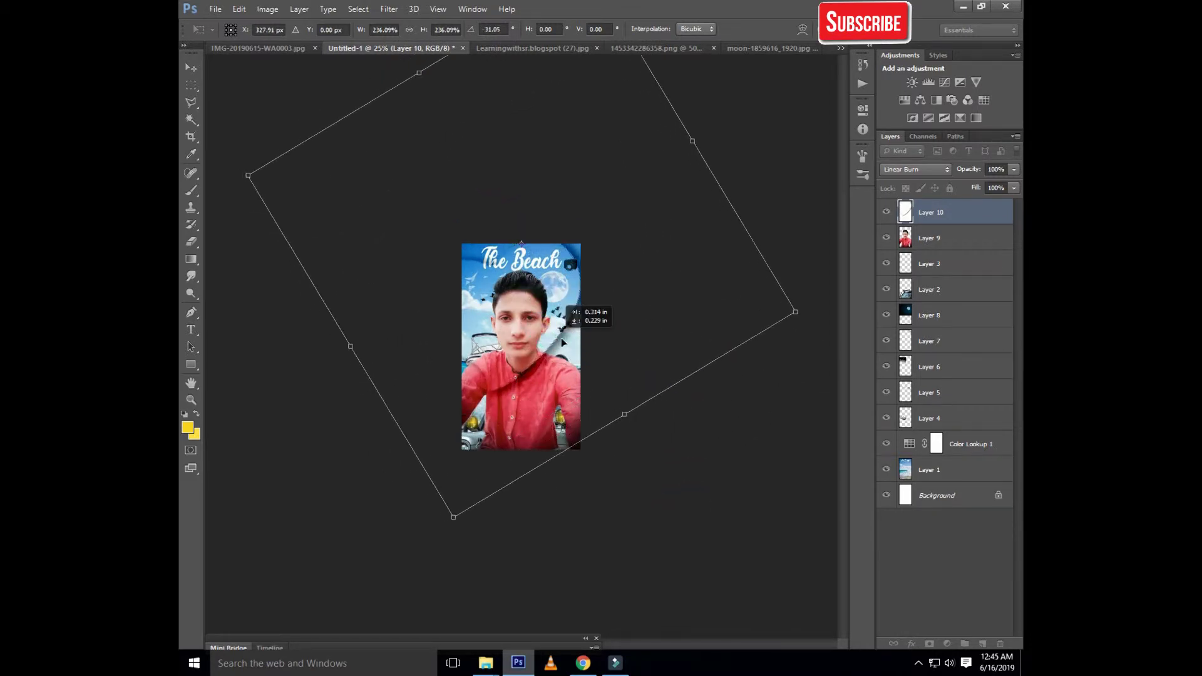
{"action": "key", "text": "Return"}
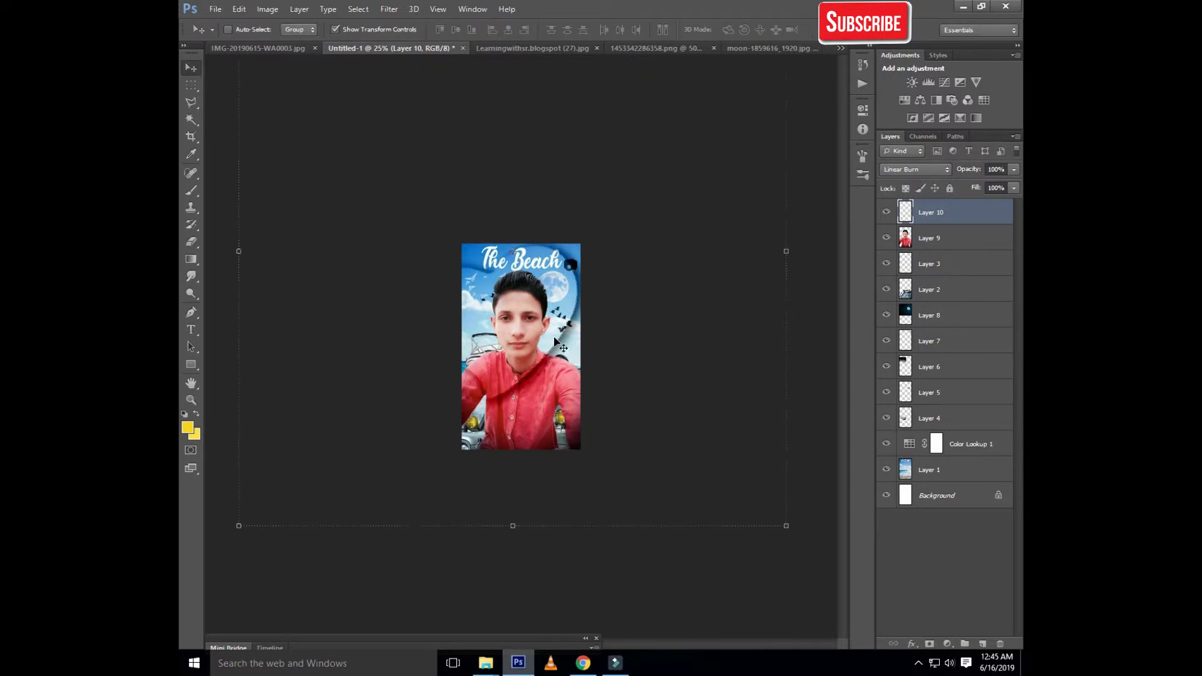
{"action": "key", "text": "ctrl+plus"}
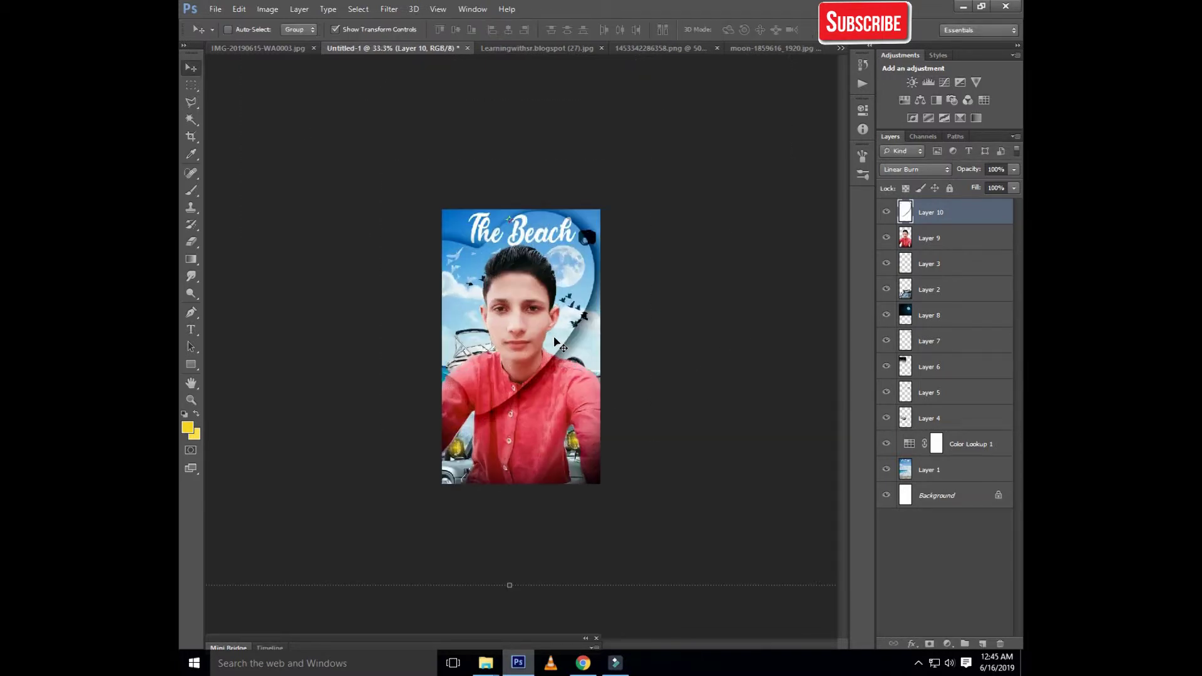
{"action": "key", "text": "Right"}
{"action": "key", "text": "Right"}
{"action": "key", "text": "Right"}
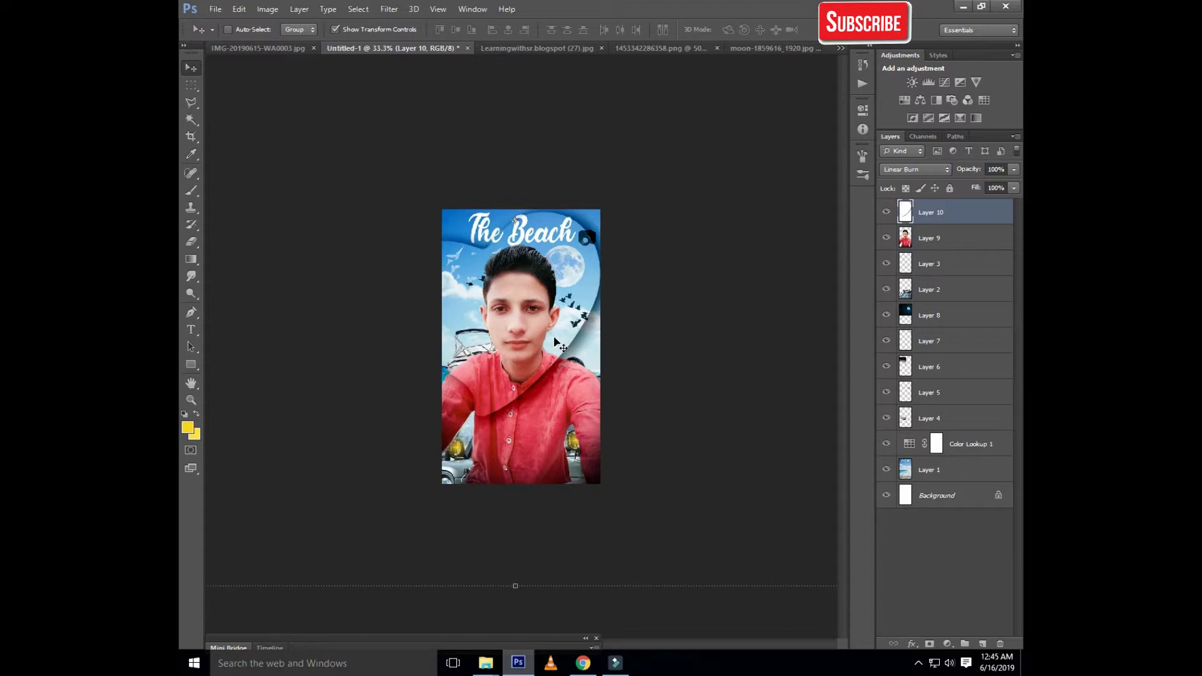
{"action": "key", "text": "ctrl+o"}
Step: Copy the single-heart image into the poster, close it unsaved, and set it to Linear Burn
{"action": "double_click", "coordinate": [685, 281]}
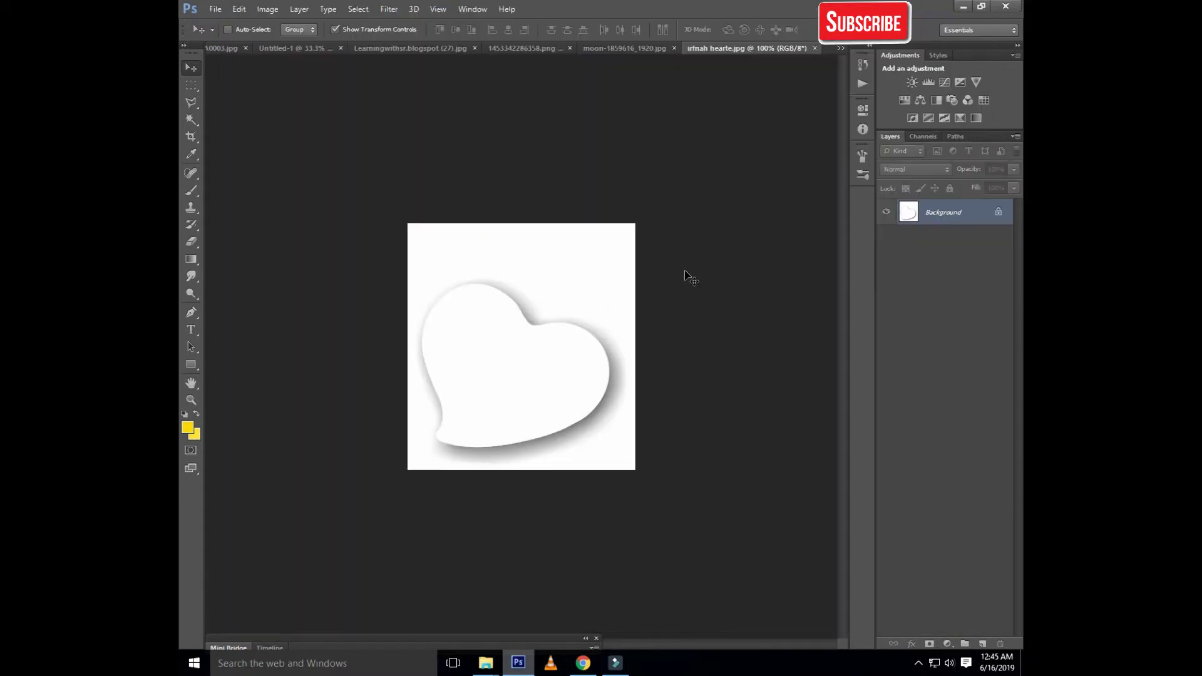
{"action": "key", "text": "ctrl+a"}
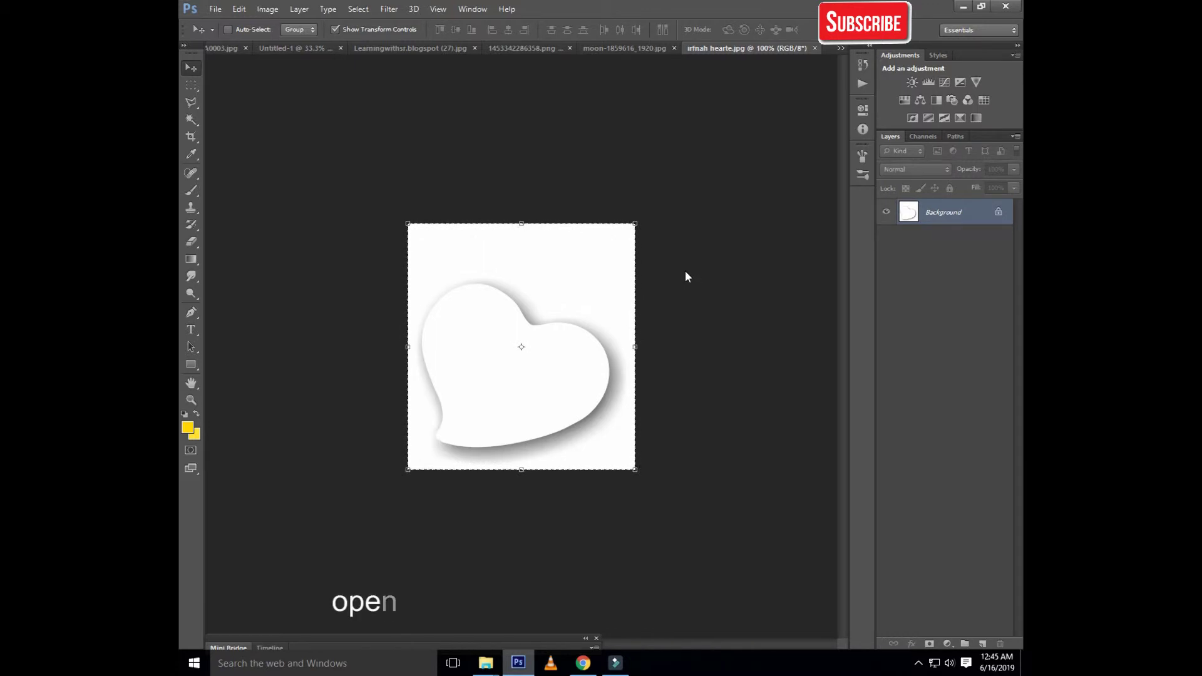
{"action": "key", "text": "ctrl+c"}
{"action": "key", "text": "ctrl+w"}
{"action": "left_click", "coordinate": [620, 254]}
{"action": "key", "text": "ctrl+v"}
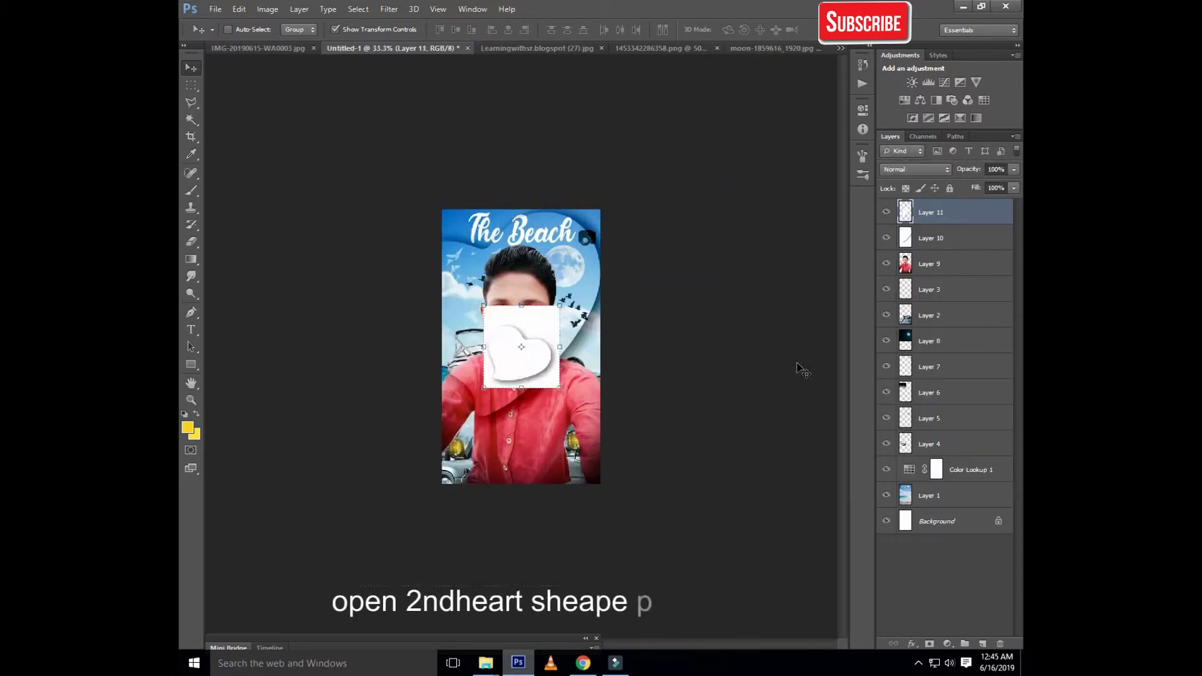
{"action": "left_click", "coordinate": [911, 169]}
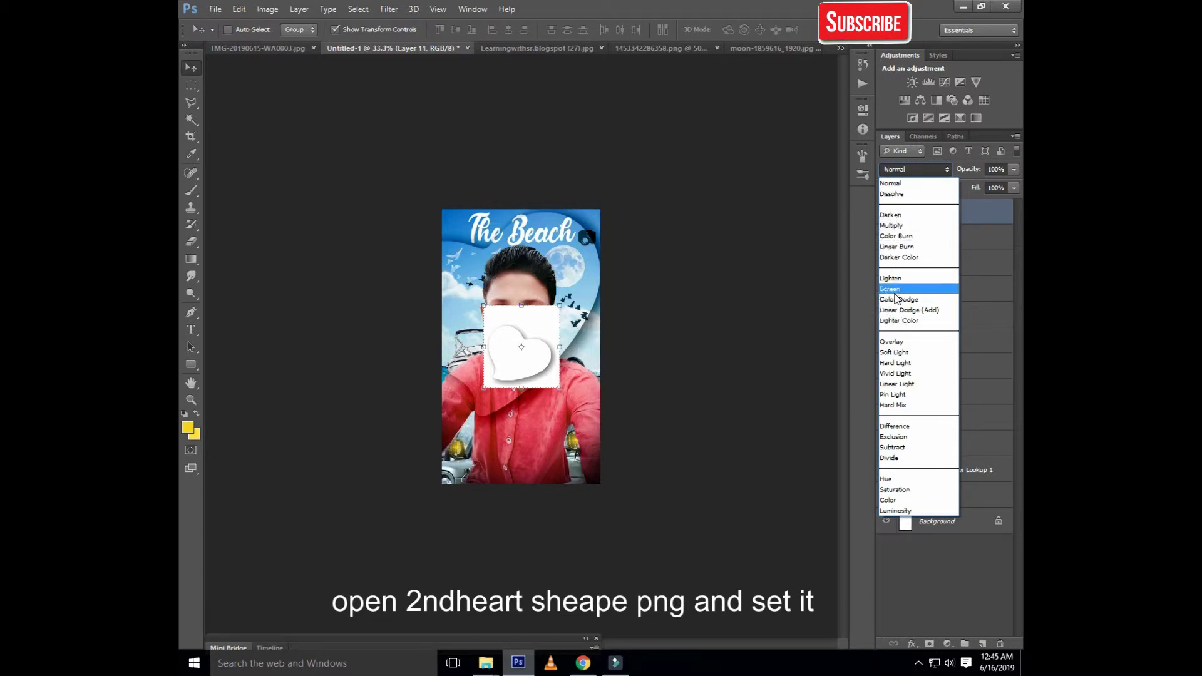
{"action": "left_click", "coordinate": [892, 247]}
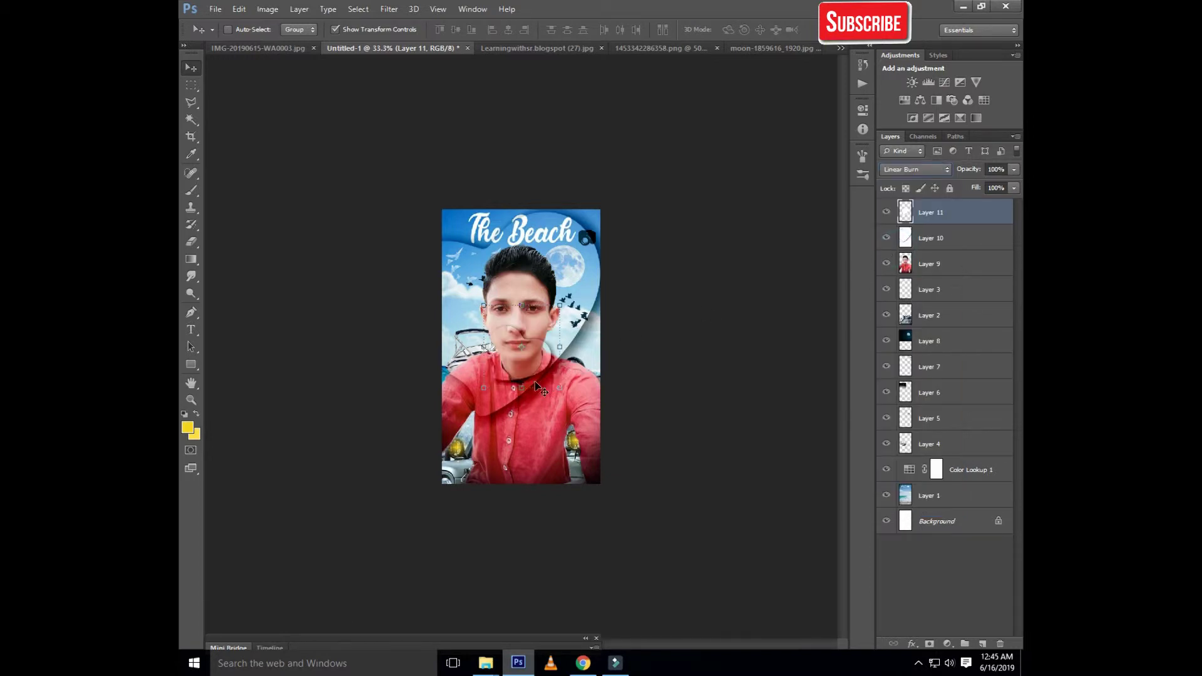
Step: Move the heart down toward the lower right across the chest, then add an empty Layer 12
{"action": "mouse_move", "coordinate": [536, 384]}
{"action": "left_mouse_down"}
{"action": "mouse_move", "coordinate": [586, 487]}
{"action": "mouse_move", "coordinate": [559, 482]}
{"action": "left_mouse_up"}
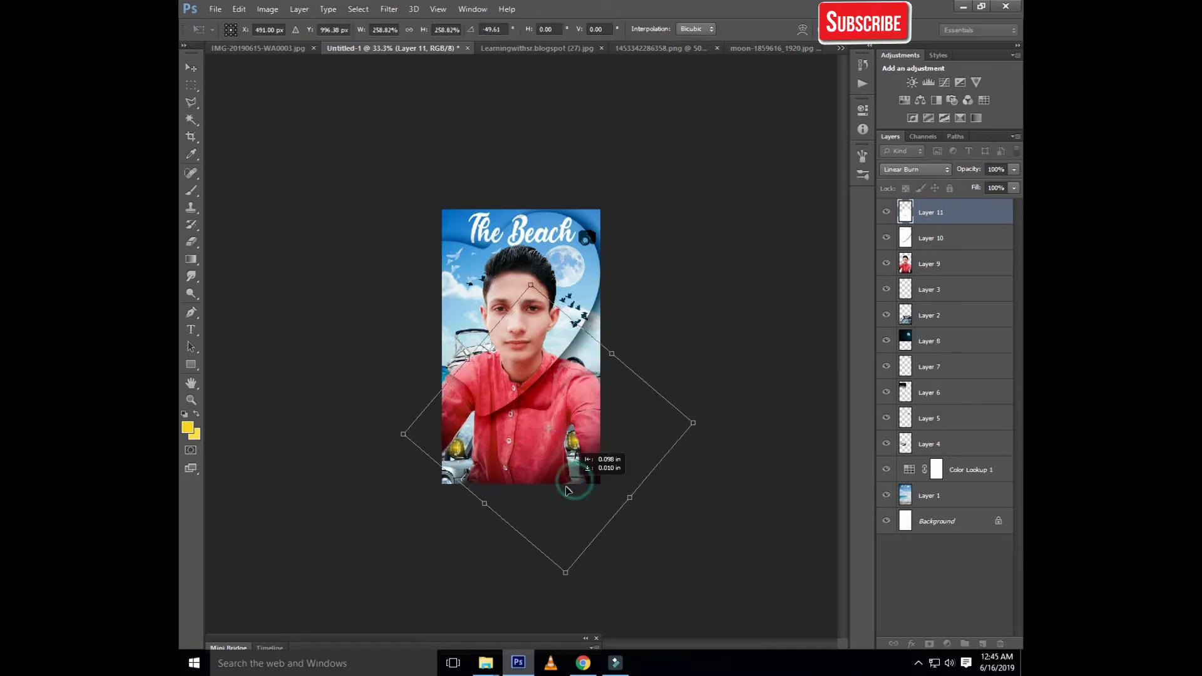
{"action": "key", "text": "Return"}
{"action": "key", "text": "ctrl+minus"}
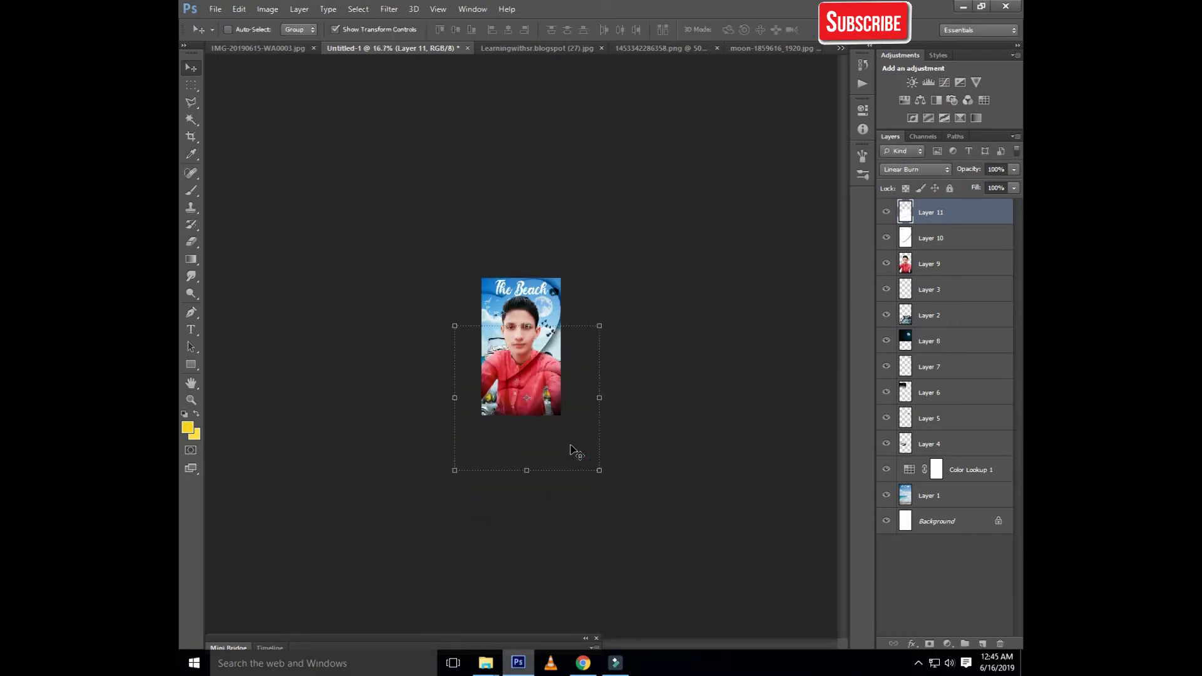
{"action": "key", "text": "ctrl+plus"}
{"action": "key", "text": "ctrl+plus"}
{"action": "key", "text": "ctrl+minus"}
{"action": "key", "text": "Tab"}
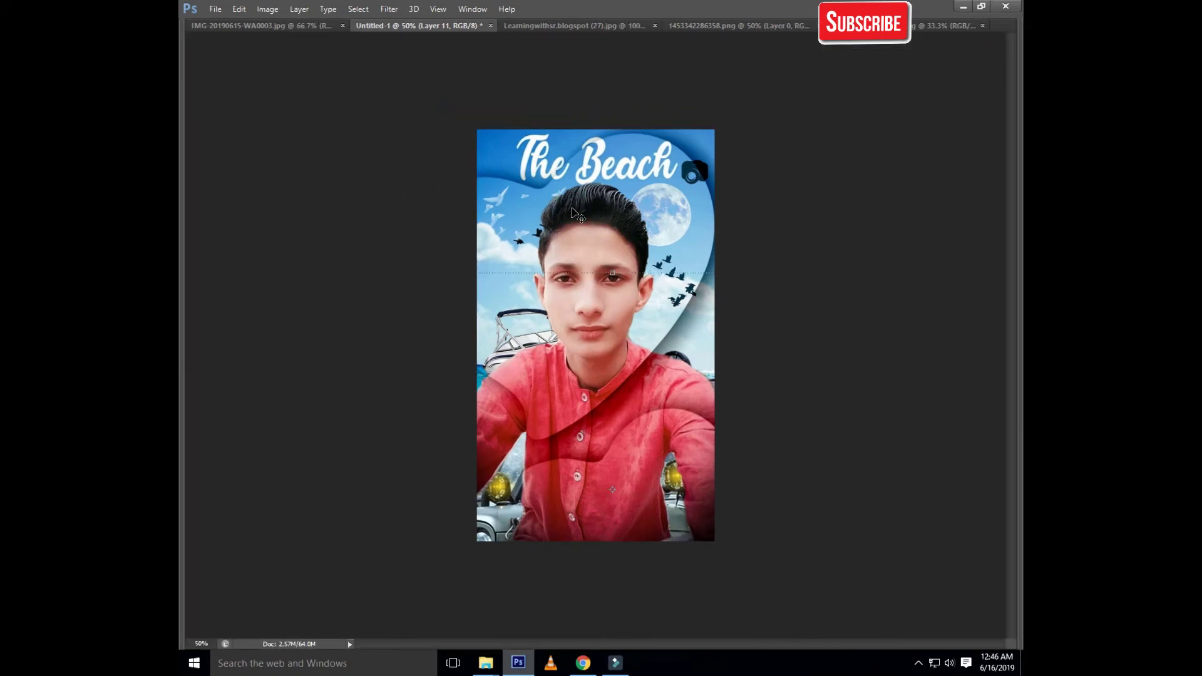
{"action": "key", "text": "ctrl+plus"}
{"action": "key", "text": "ctrl+minus"}
{"action": "key", "text": "ctrl+minus"}
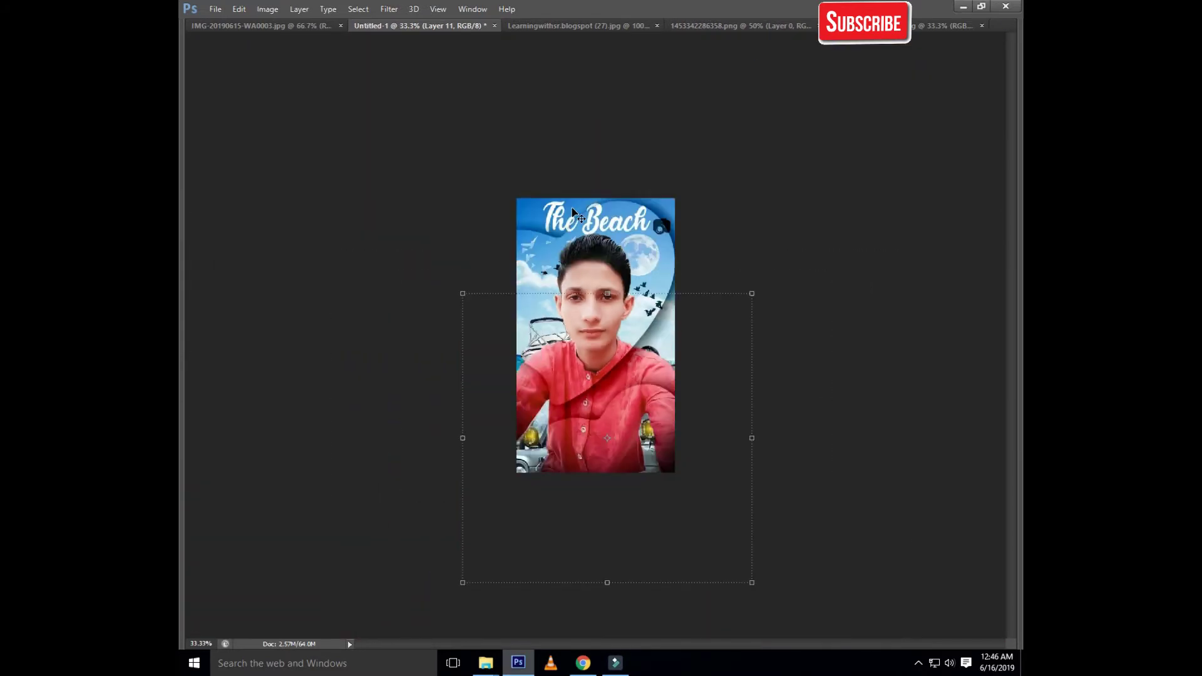
{"action": "key", "text": "Tab"}
{"action": "left_click", "coordinate": [980, 644]}
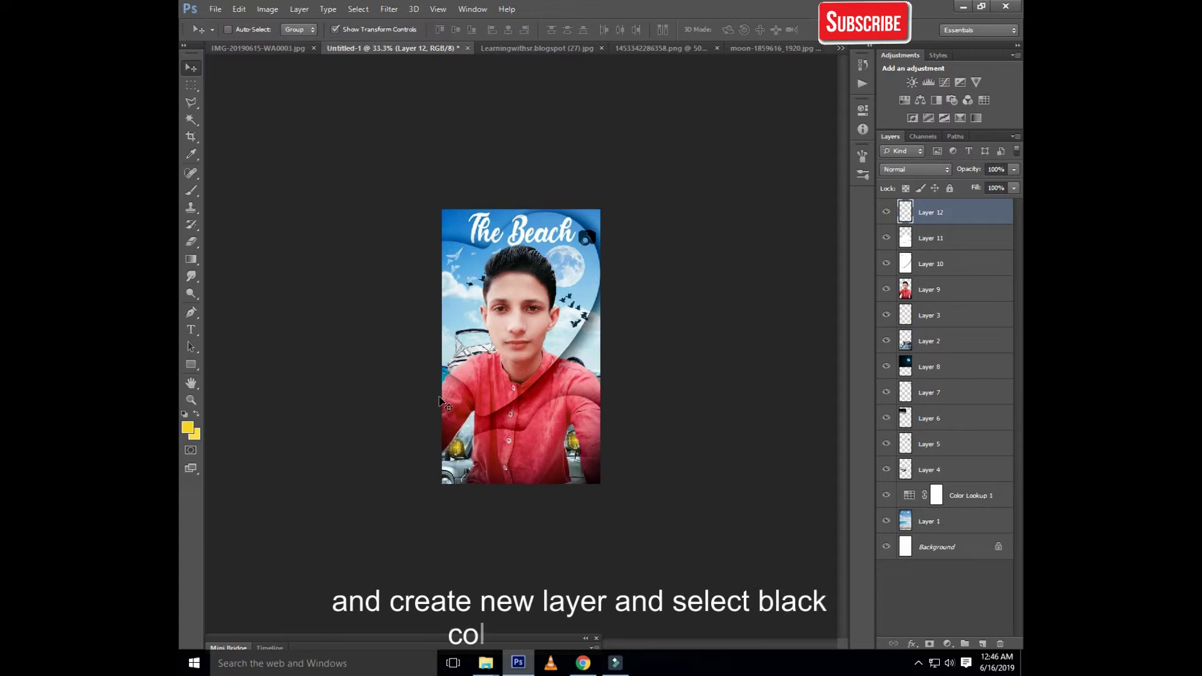
Step: Fill Layer 12 with black and erase its centre with a 1000 px eraser
{"action": "left_click", "coordinate": [186, 427]}
{"action": "left_click", "coordinate": [619, 483]}
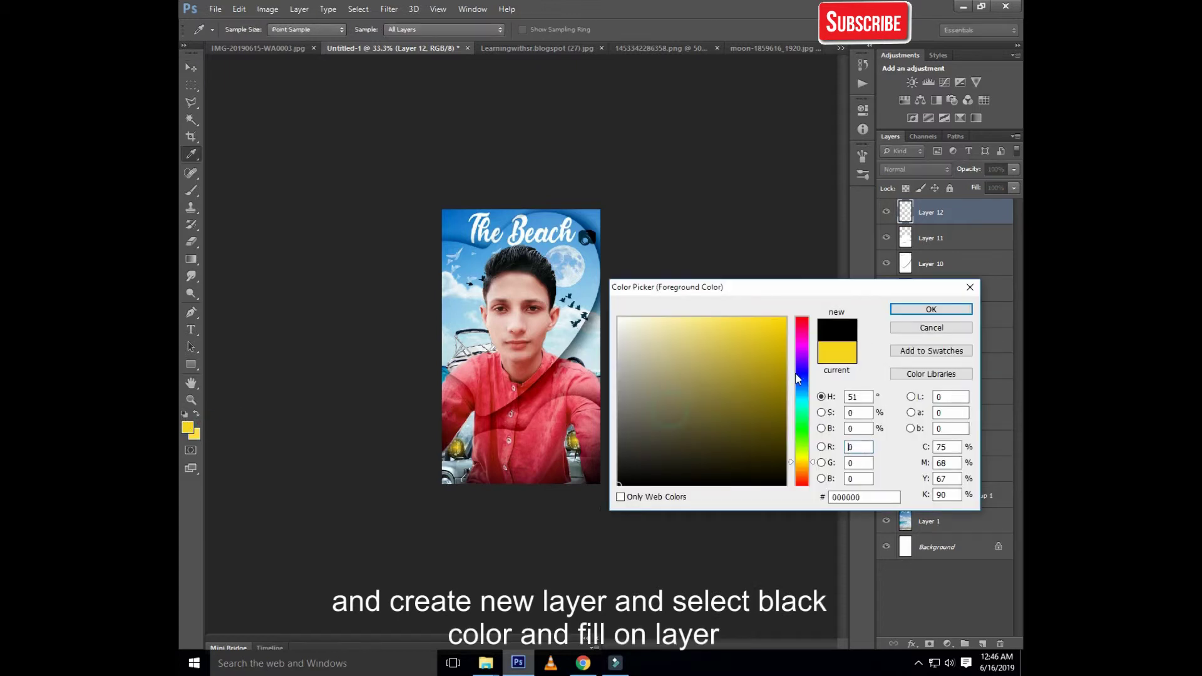
{"action": "left_click", "coordinate": [900, 311]}
{"action": "key", "text": "v"}
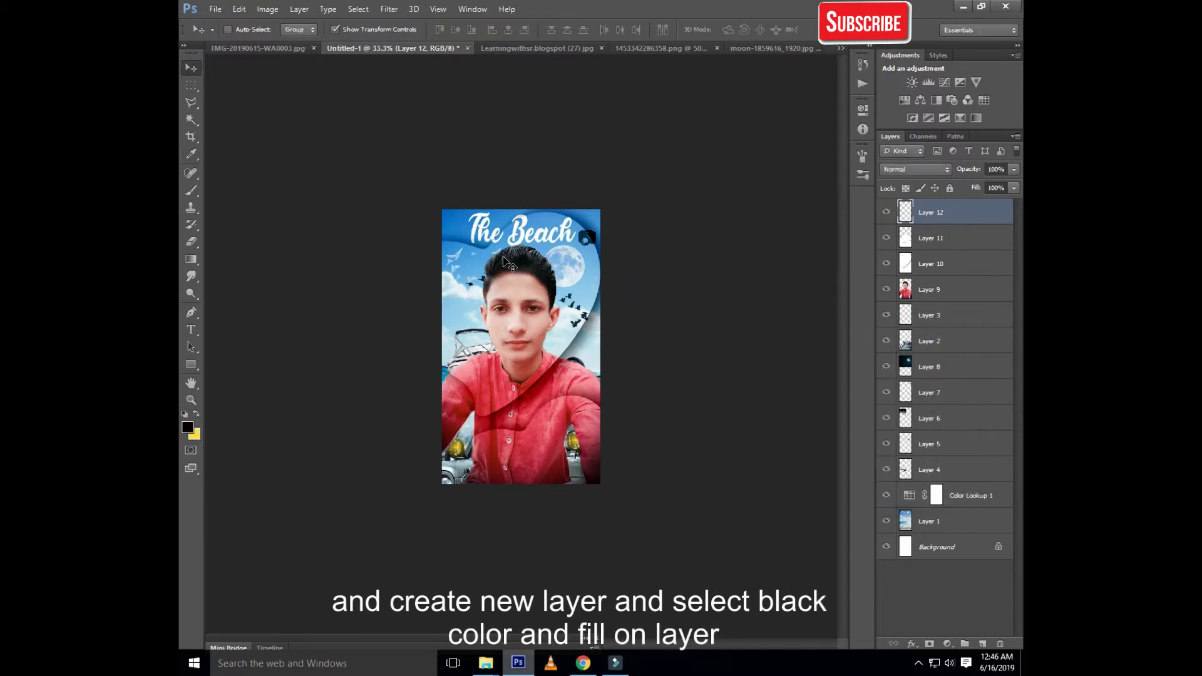
{"action": "key", "text": "alt+BackSpace"}
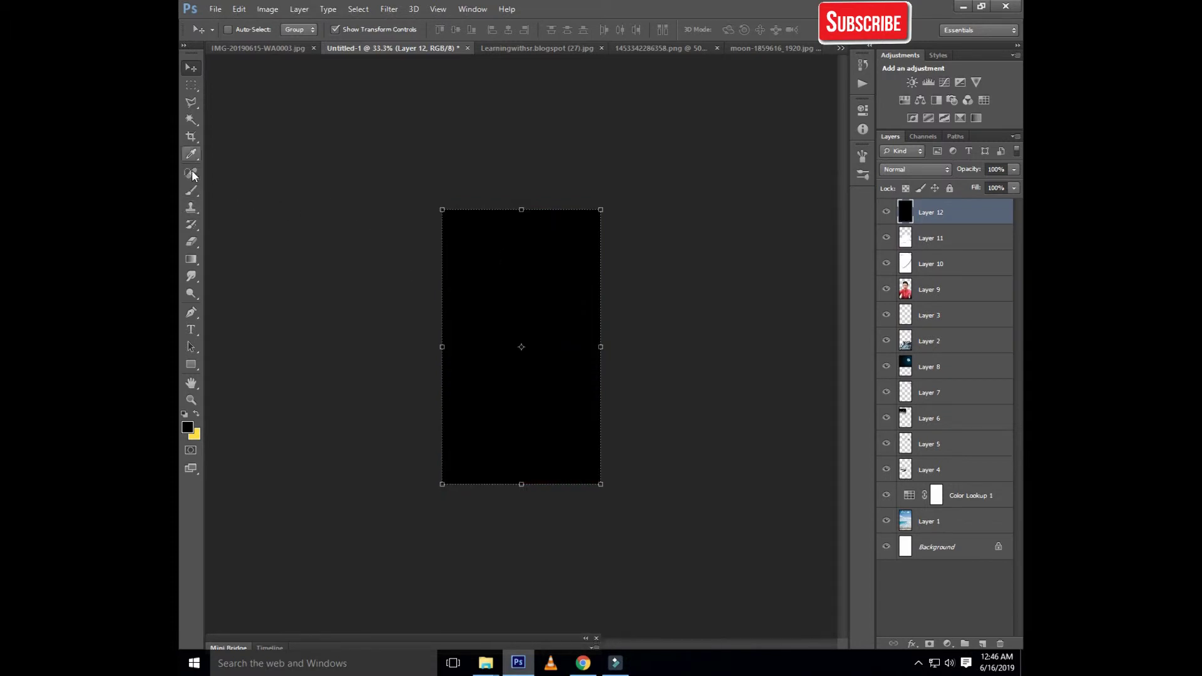
{"action": "left_click", "coordinate": [191, 241]}
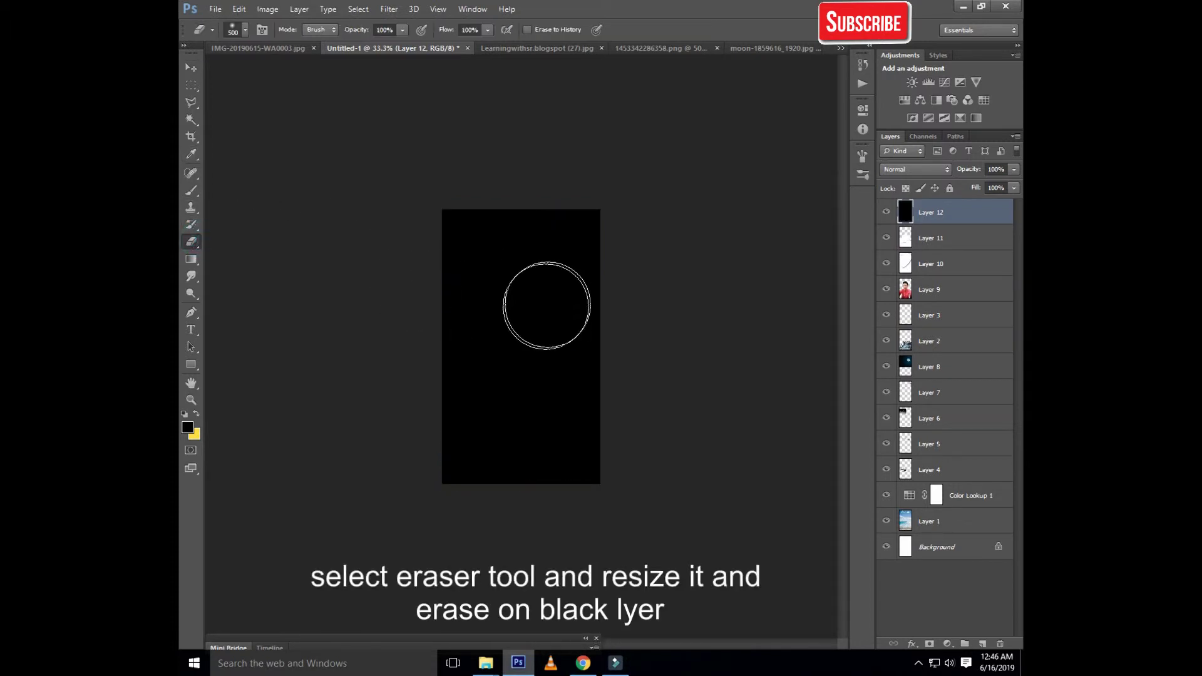
{"action": "key", "text": "bracketright"}
{"action": "key", "text": "bracketright"}
{"action": "key", "text": "bracketright"}
{"action": "key", "text": "bracketright"}
{"action": "key", "text": "bracketright"}
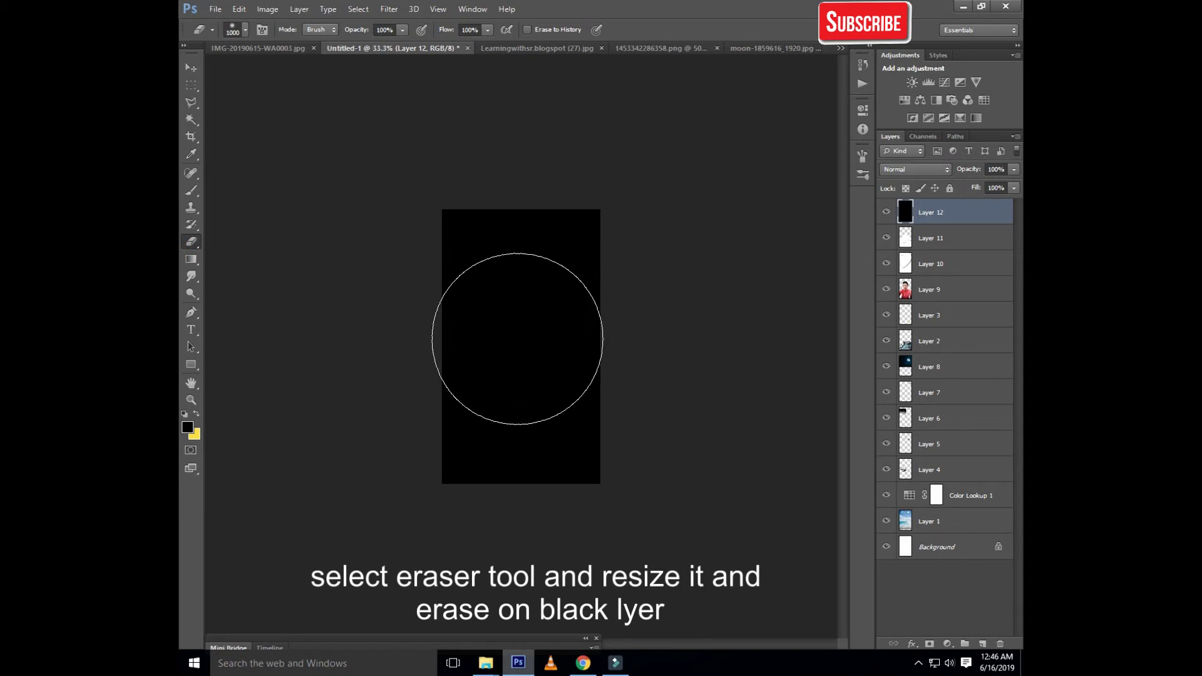
{"action": "left_click", "coordinate": [517, 338]}
Step: Scale the black vignette layer beyond the canvas, about 150% and more, nudging it slightly down
{"action": "key", "text": "ctrl+plus"}
{"action": "key", "text": "v"}
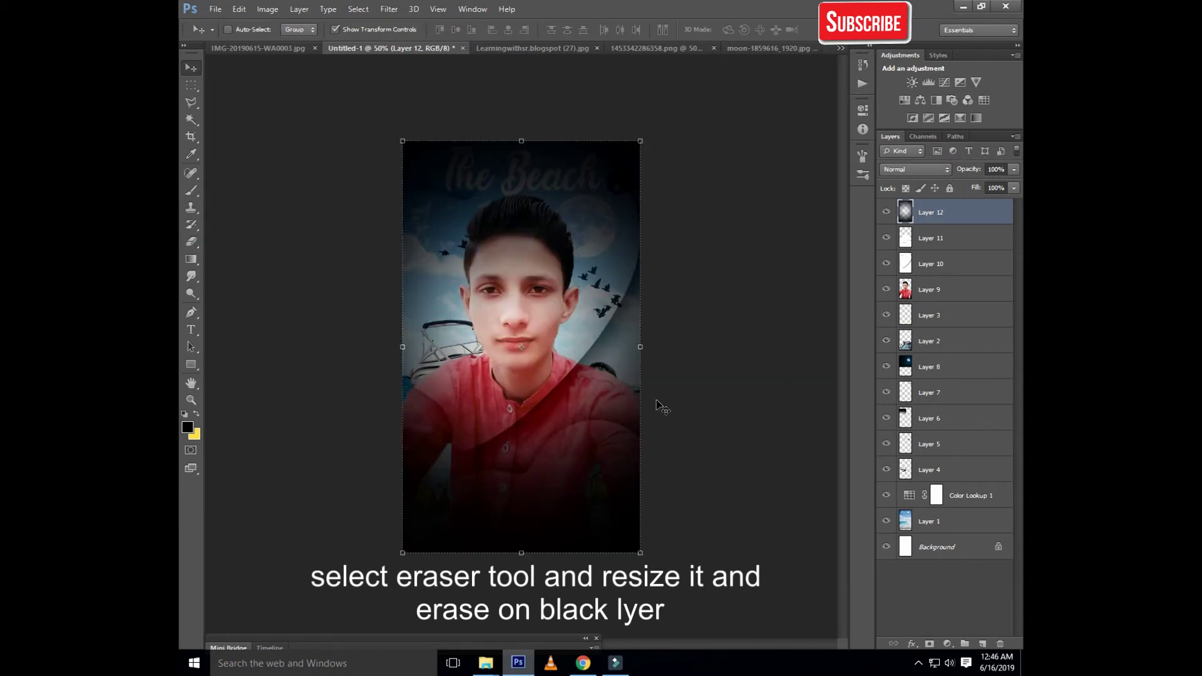
{"action": "left_click_drag", "start_coordinate": [651, 560], "coordinate": [707, 657]}
{"action": "key", "text": "ctrl+minus"}
{"action": "key", "text": "ctrl+minus"}
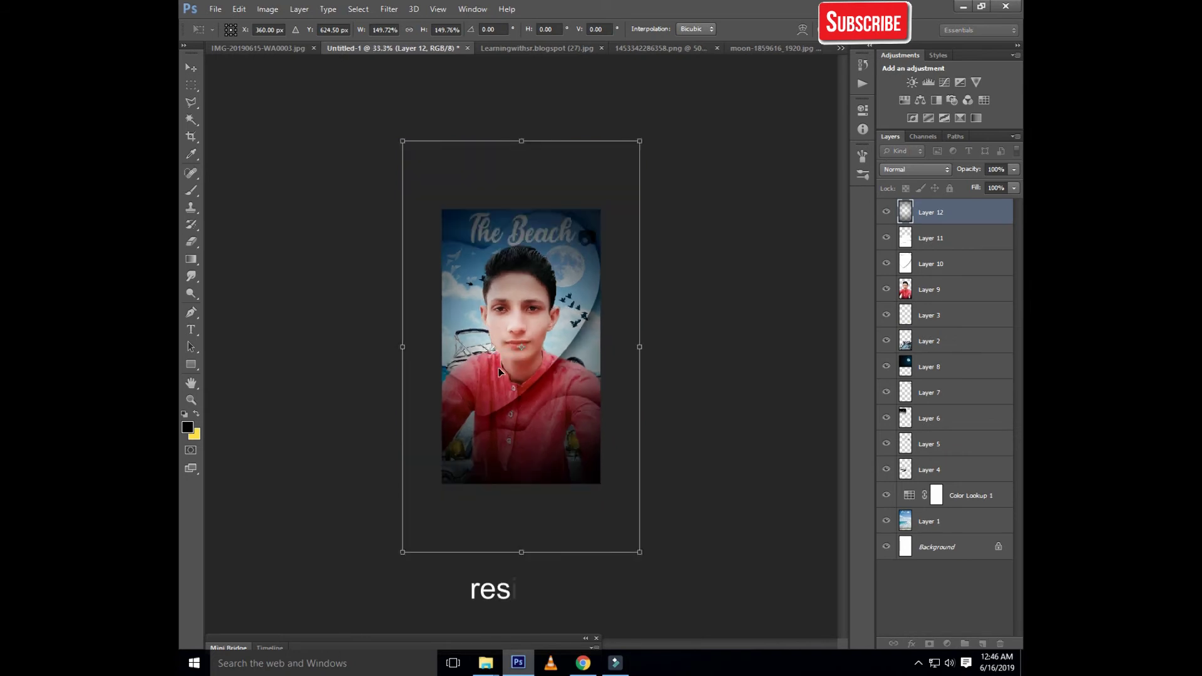
{"action": "left_click_drag", "start_coordinate": [571, 425], "coordinate": [570, 425]}
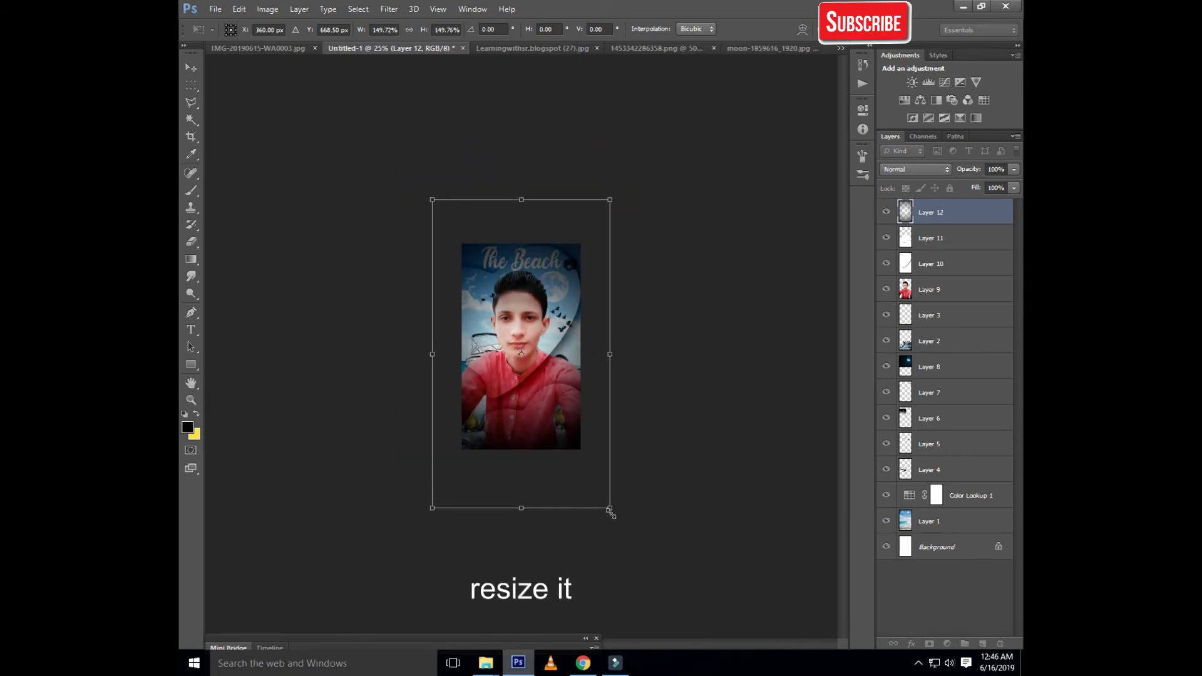
{"action": "left_click_drag", "start_coordinate": [609, 510], "coordinate": [632, 549]}
{"action": "double_click", "coordinate": [572, 469]}
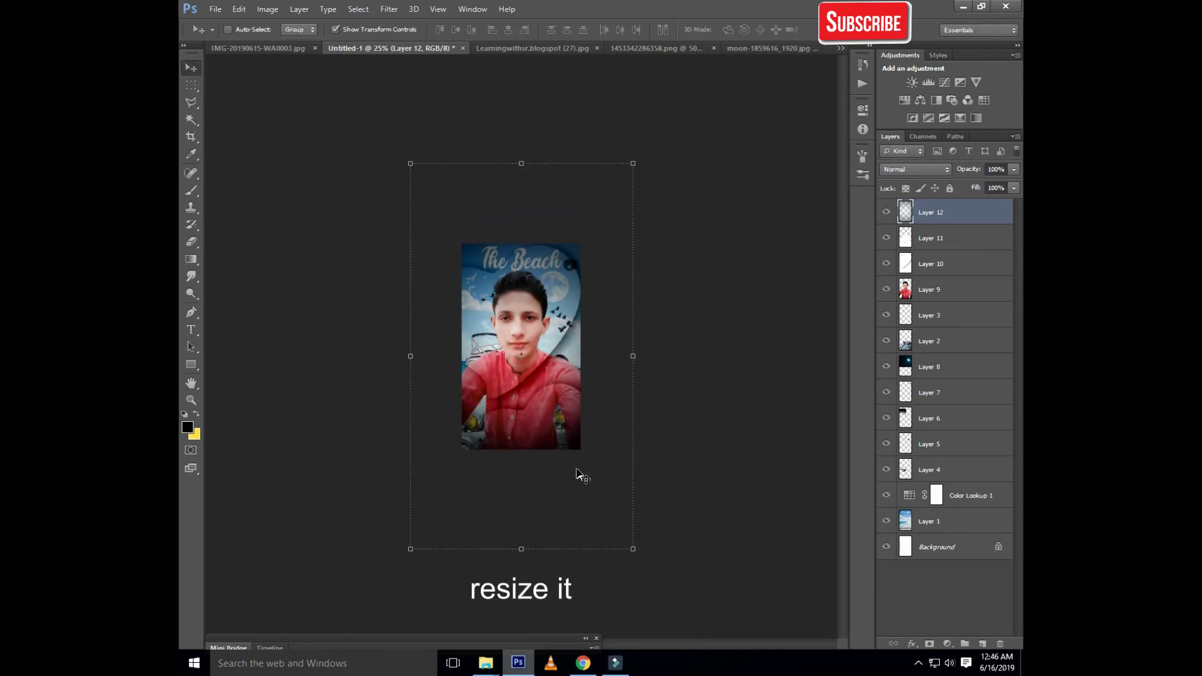
{"action": "key", "text": "ctrl+plus"}
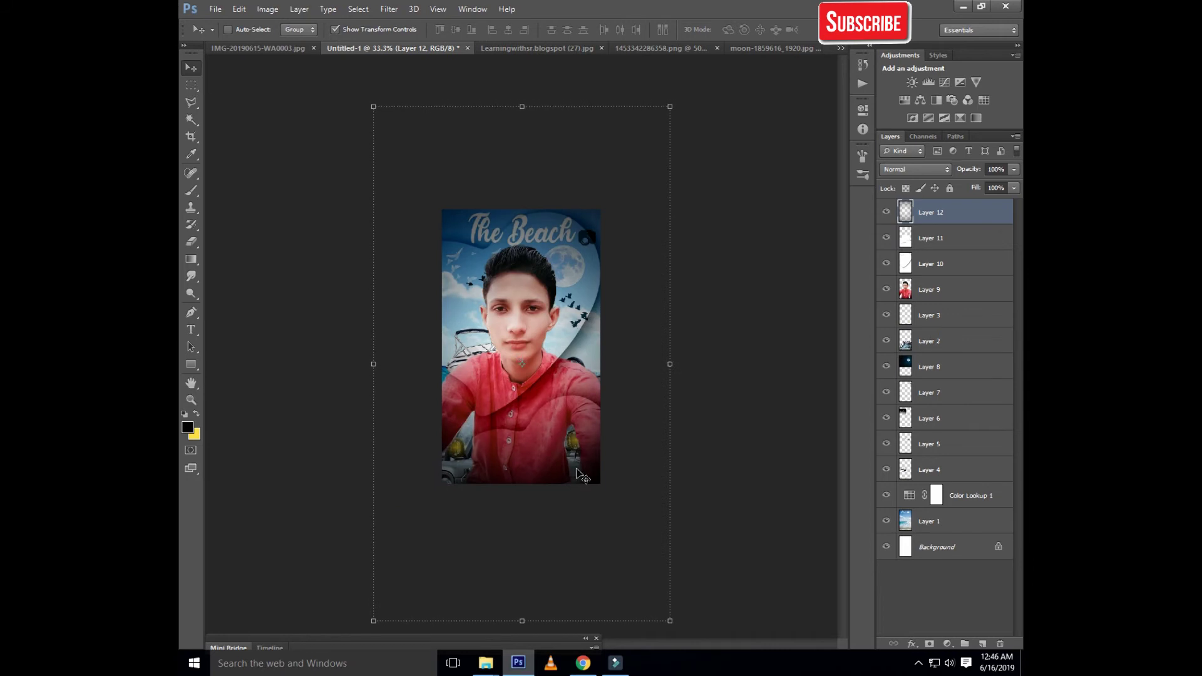
Step: Add a Color Lookup adjustment layer using the Crisp_Winter.look 3D LUT file
{"action": "key", "text": "ctrl+plus"}
{"action": "key", "text": "ctrl+plus"}
{"action": "left_click", "coordinate": [944, 643]}
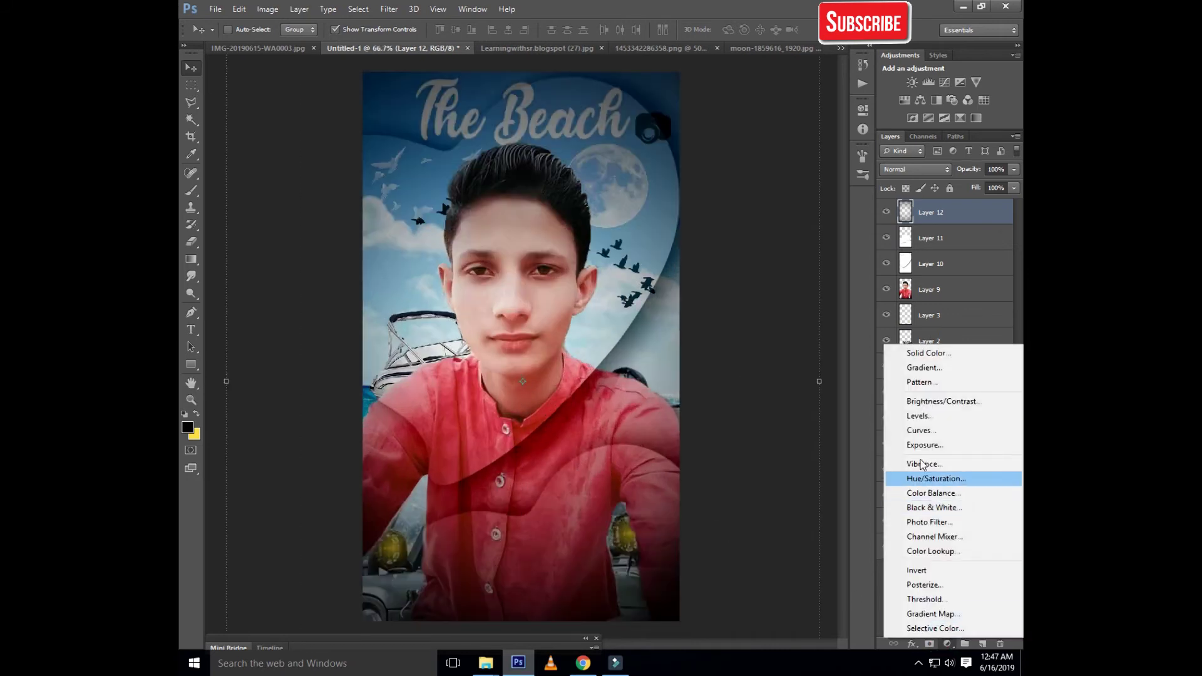
{"action": "left_click", "coordinate": [931, 551]}
{"action": "left_click", "coordinate": [751, 142]}
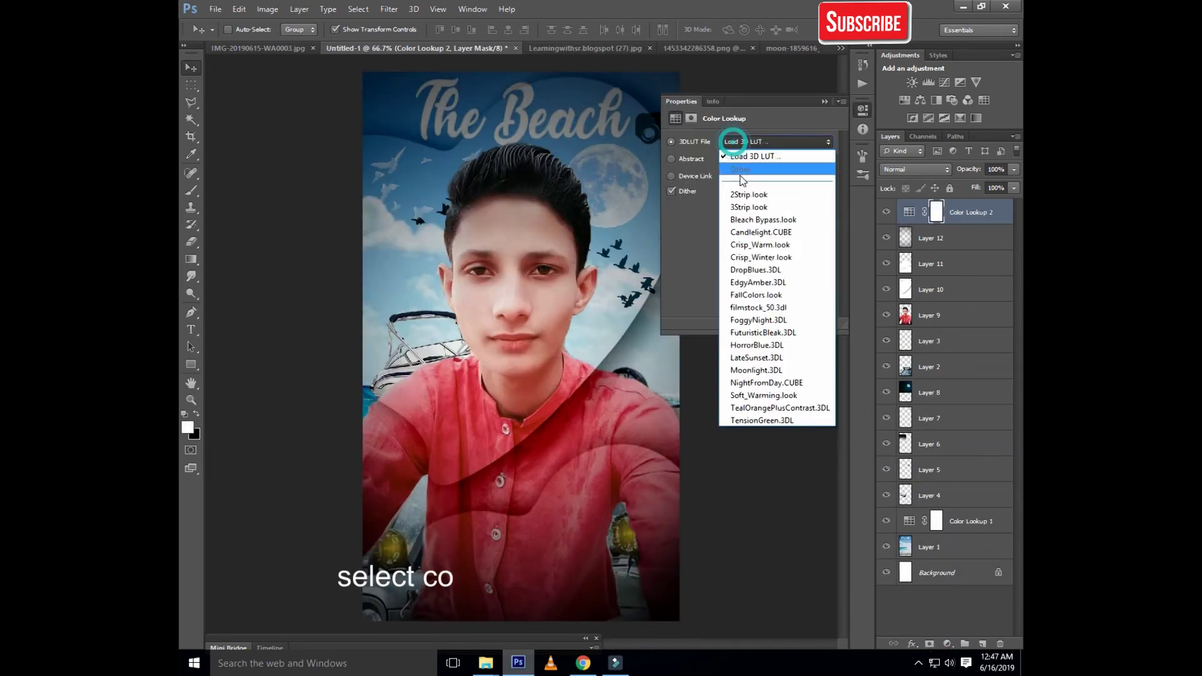
{"action": "left_click", "coordinate": [741, 194]}
{"action": "key", "text": "Down"}
{"action": "key", "text": "Down"}
{"action": "key", "text": "Down"}
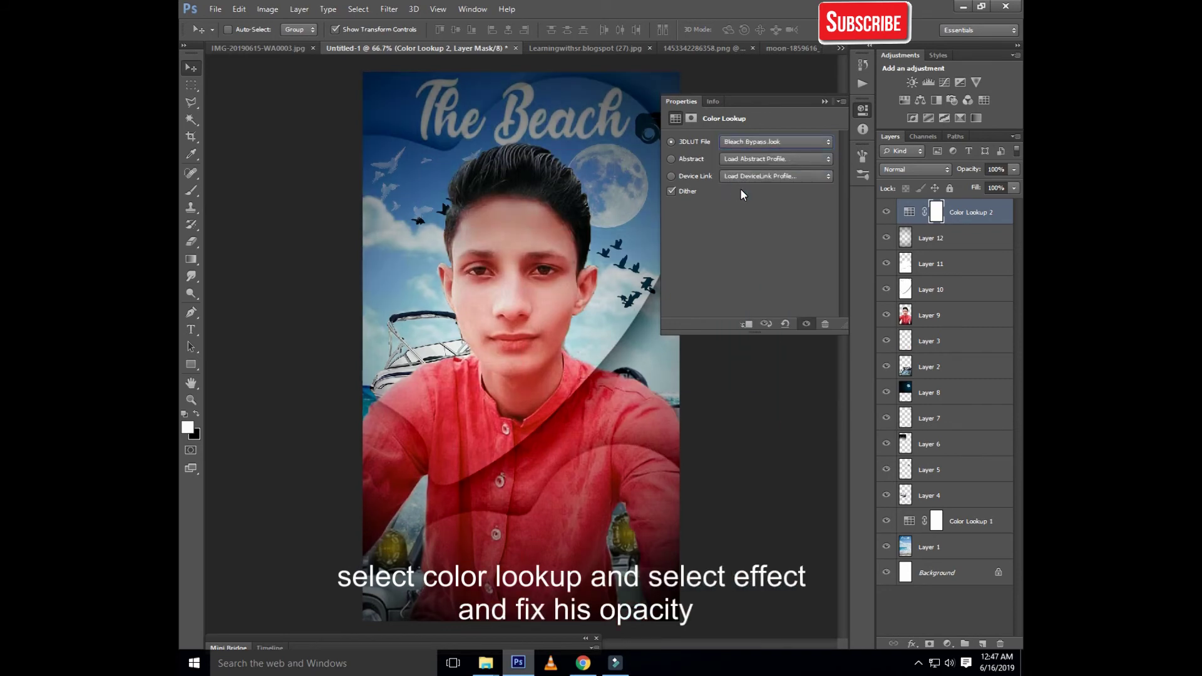
{"action": "key", "text": "Down"}
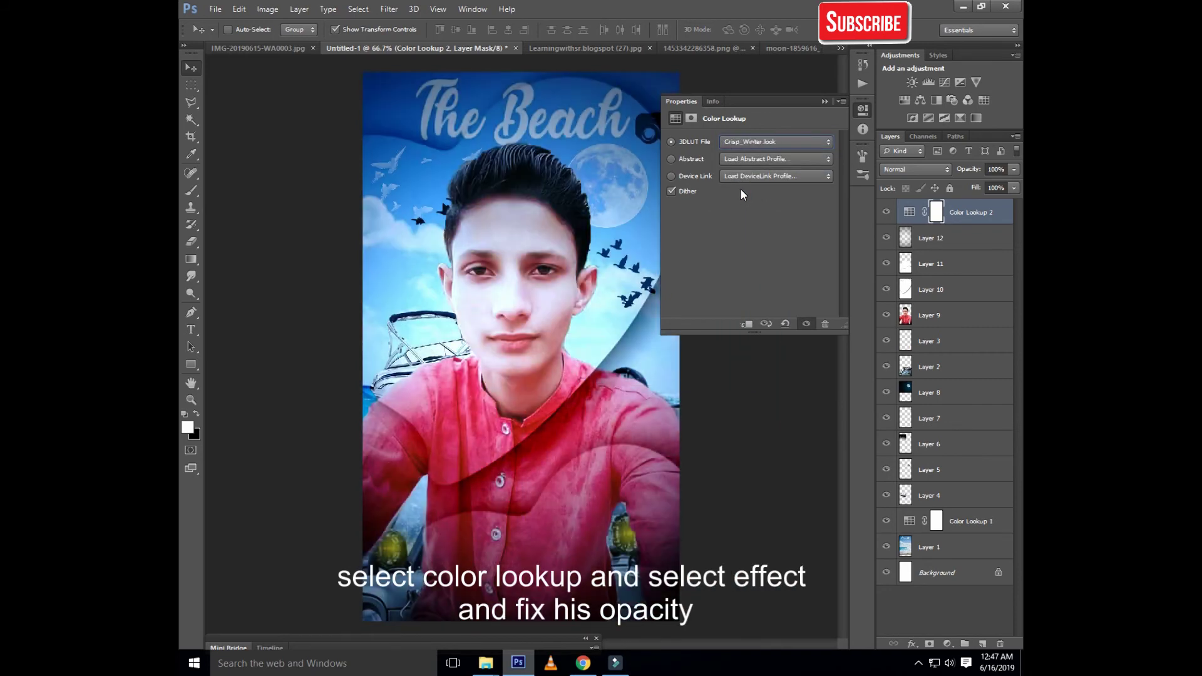
{"action": "key", "text": "Down"}
{"action": "left_click", "coordinate": [824, 101]}
Step: Lower the Color Lookup 2 layer's opacity to 29%
{"action": "left_click", "coordinate": [1014, 169]}
{"action": "mouse_move", "coordinate": [1014, 184]}
{"action": "left_mouse_down"}
{"action": "mouse_move", "coordinate": [959, 186]}
{"action": "mouse_move", "coordinate": [979, 186]}
{"action": "left_mouse_up"}
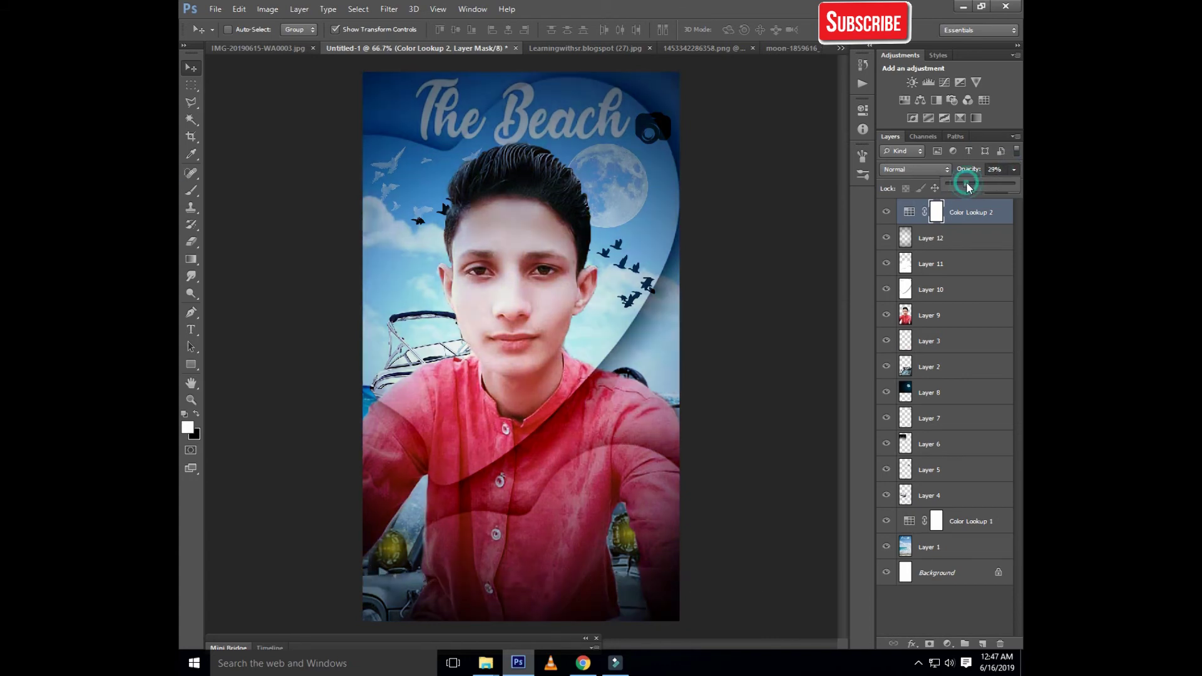
{"action": "left_click", "coordinate": [525, 266]}
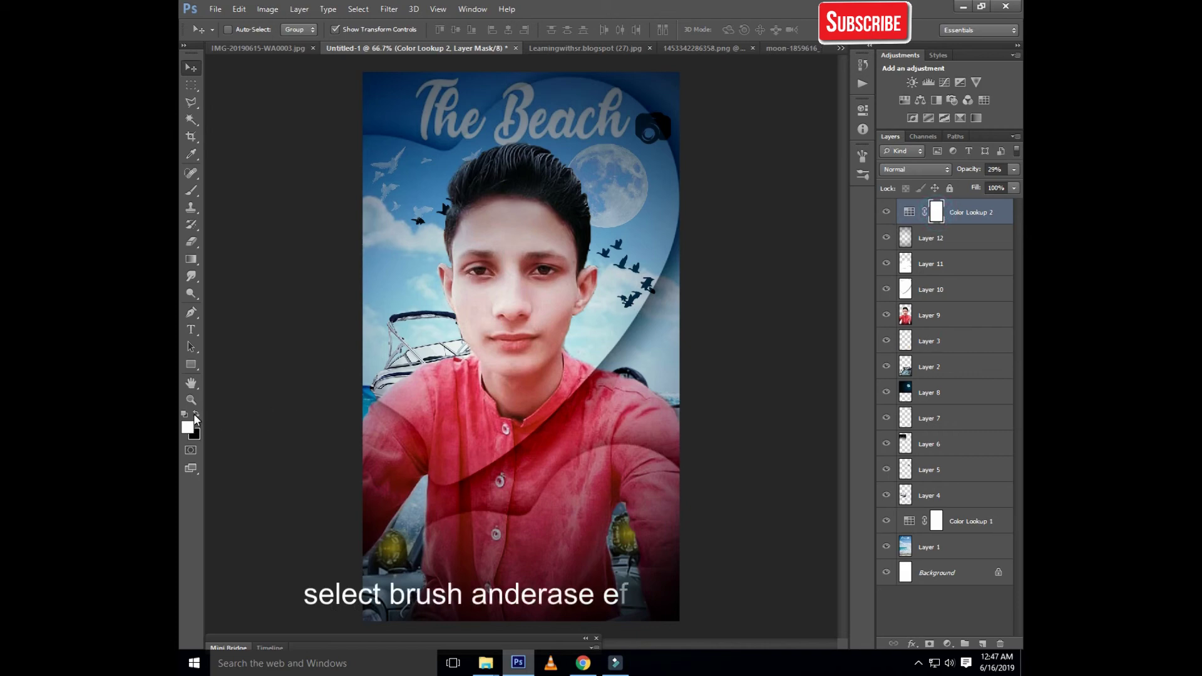
Step: Paint black with the Brush on the Color Lookup 2 mask over the face, enlarging the brush to 175
{"action": "left_click", "coordinate": [196, 415]}
{"action": "left_click", "coordinate": [191, 190]}
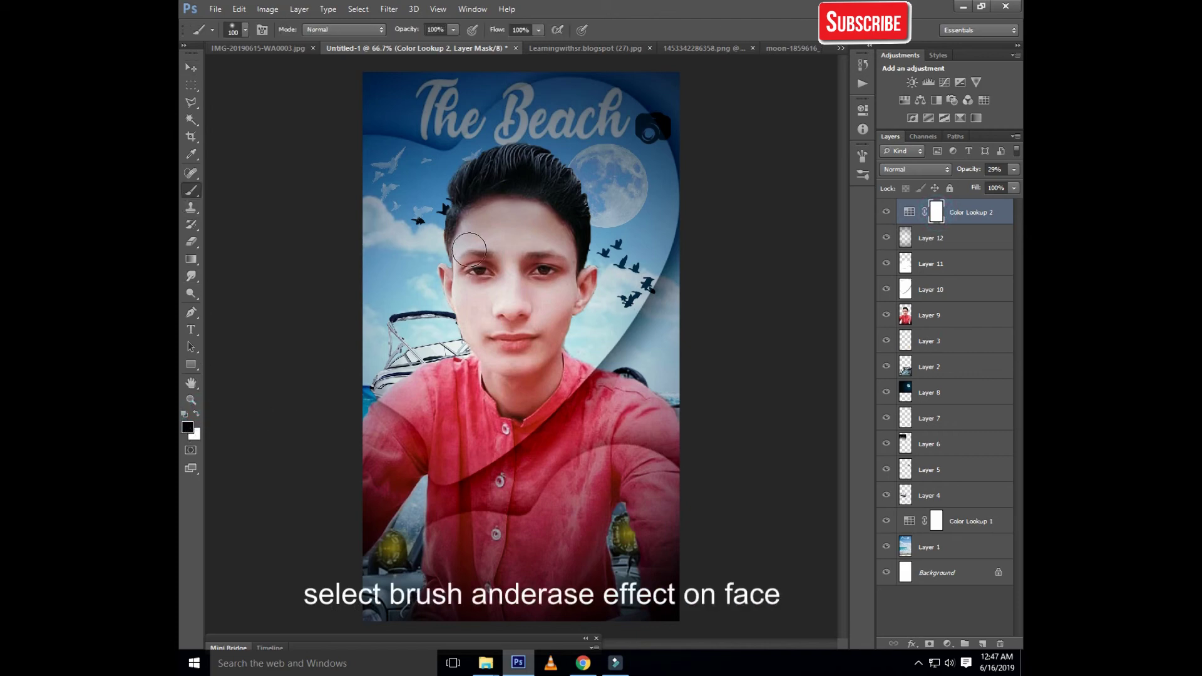
{"action": "left_click_drag", "start_coordinate": [452, 297], "coordinate": [554, 318]}
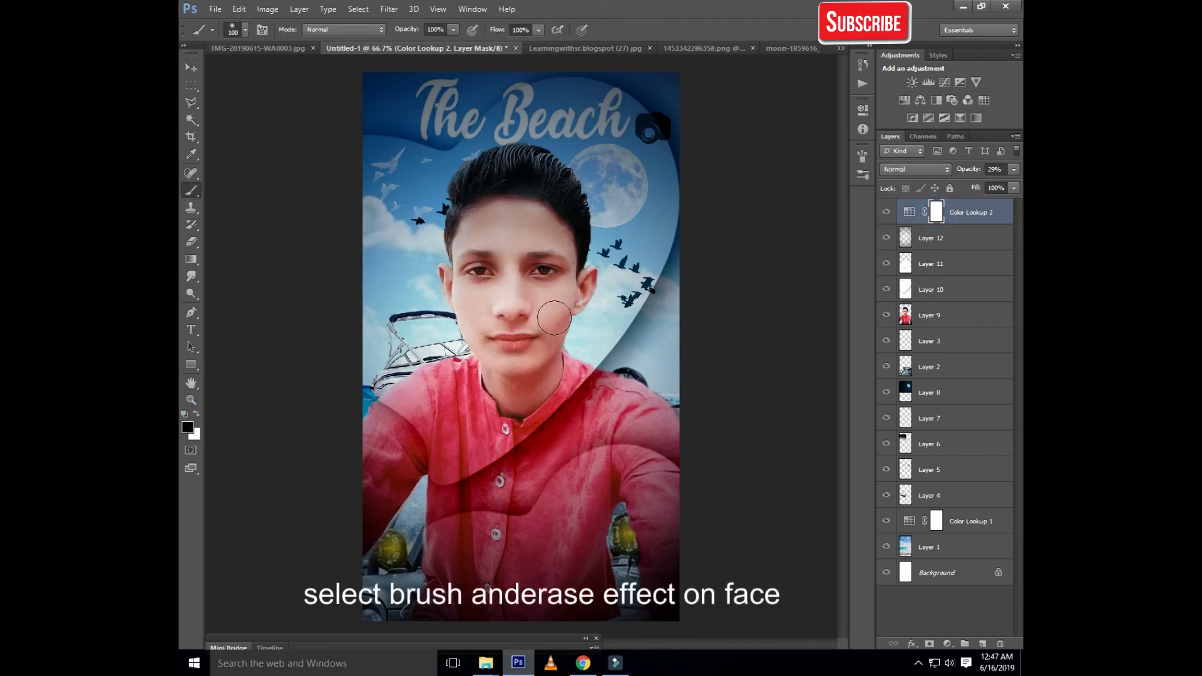
{"action": "key", "text": "bracketright"}
{"action": "key", "text": "bracketright"}
{"action": "key", "text": "bracketright"}
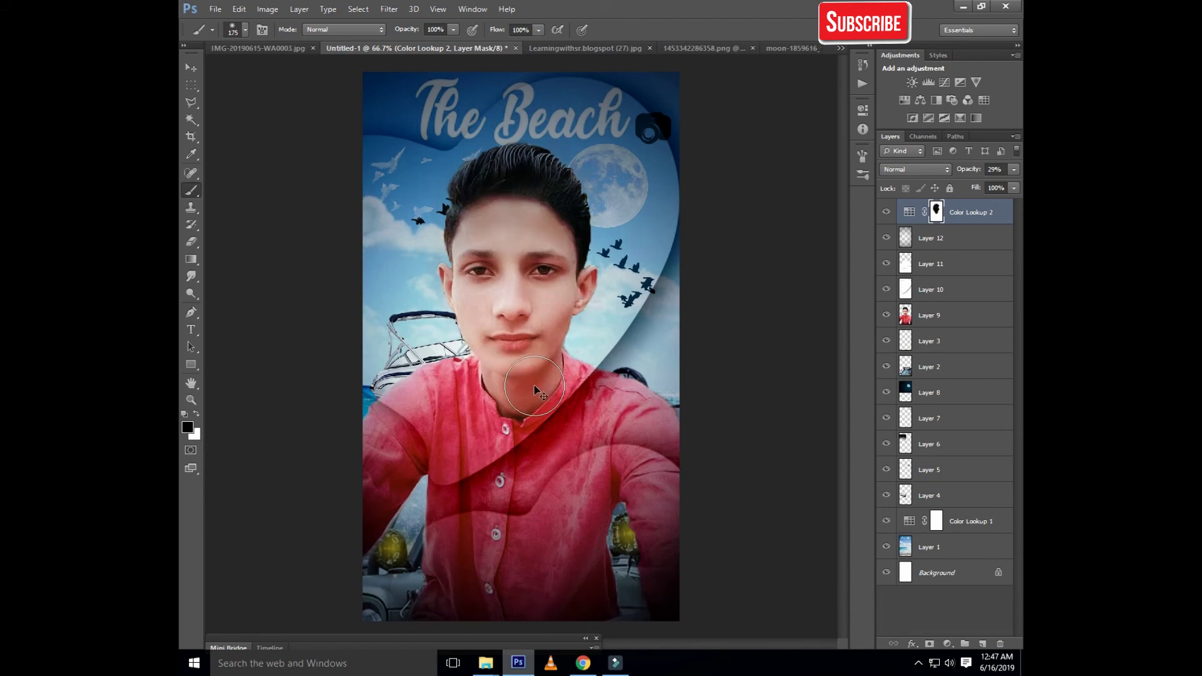